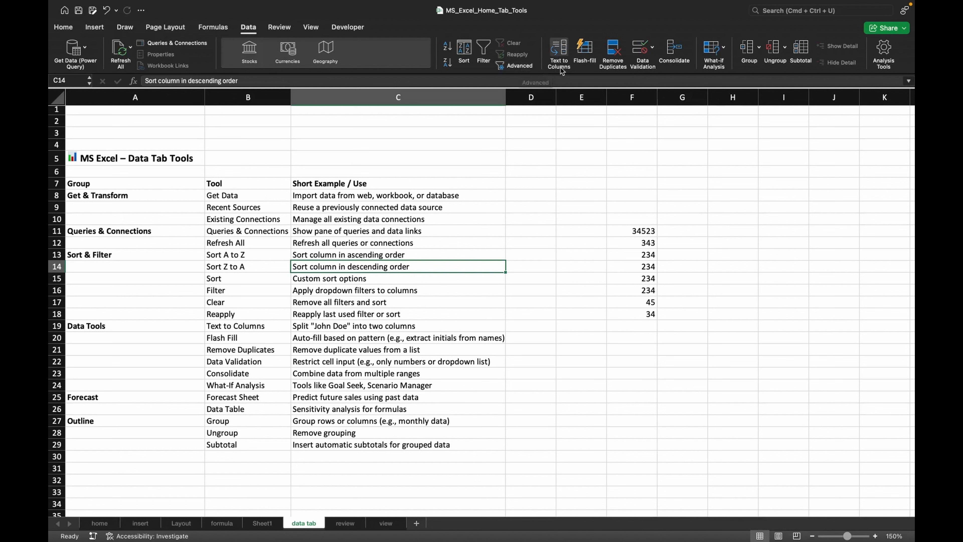
- Enter five space-separated first names into cell H12
left_click(748, 242)
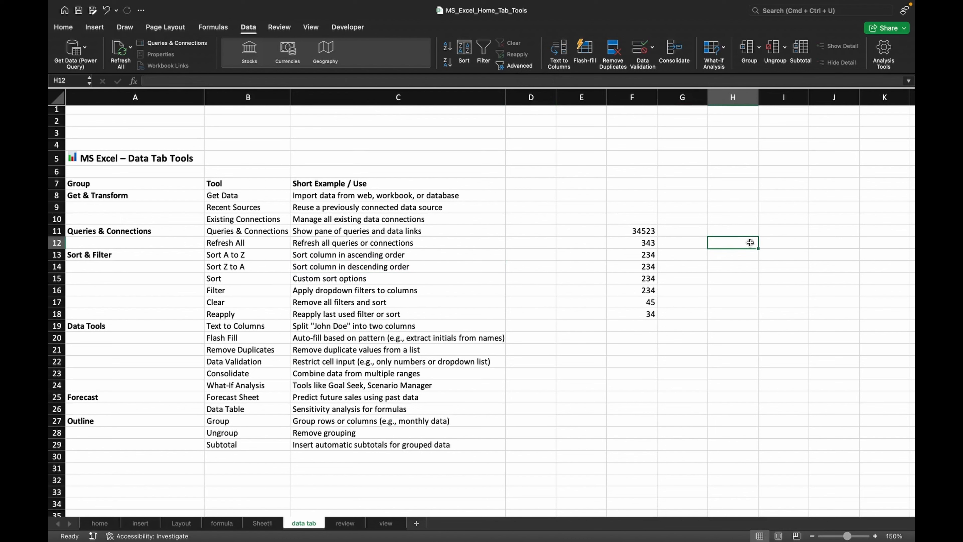
type("ran")
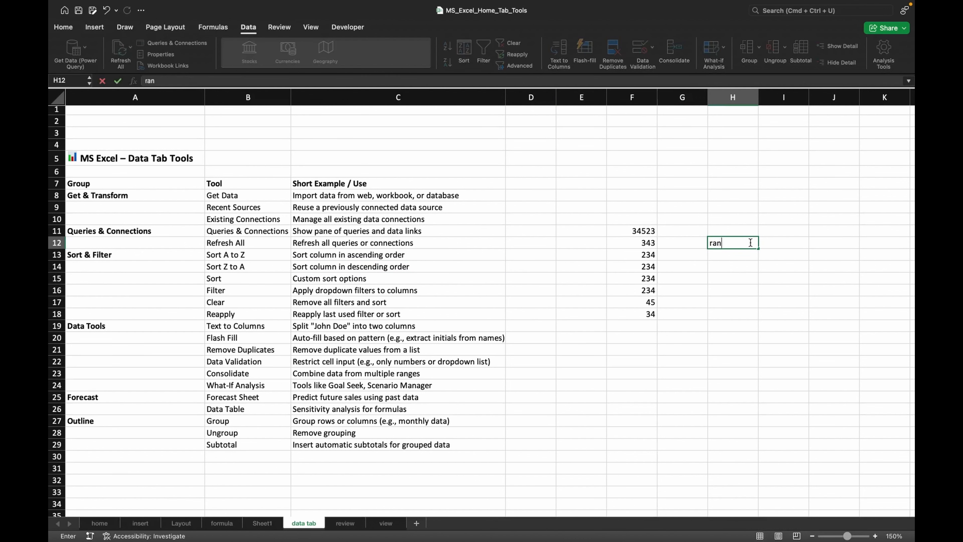
key("BackSpace")
type("m mohan shoha")
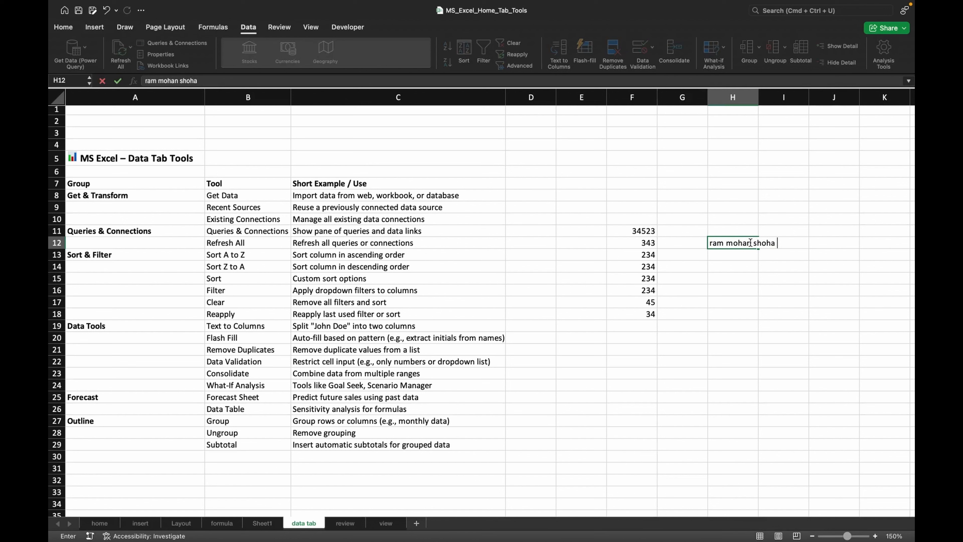
type("n raju syamu")
left_click(766, 317)
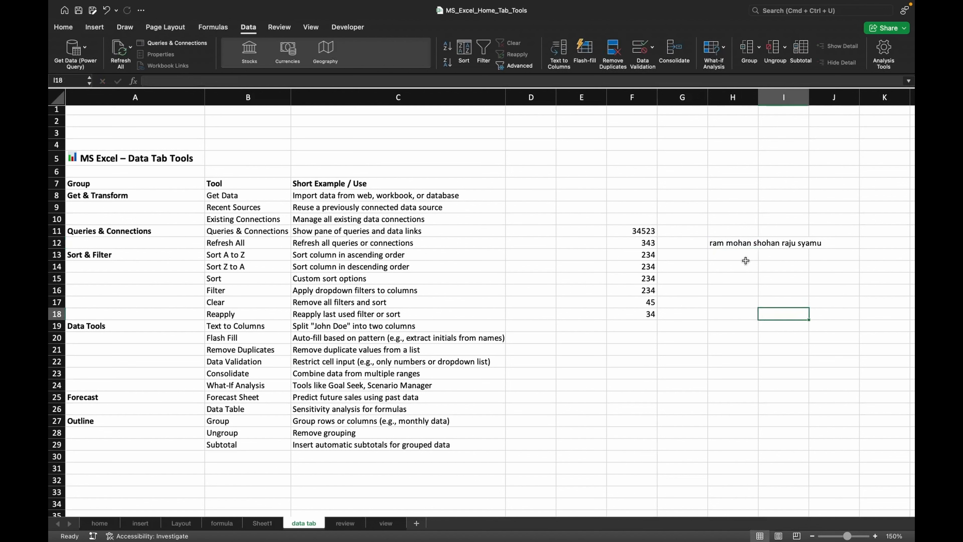
- Split H12 into separate columns with Text to Columns, choosing Delimited and the Space delimiter
left_click(732, 245)
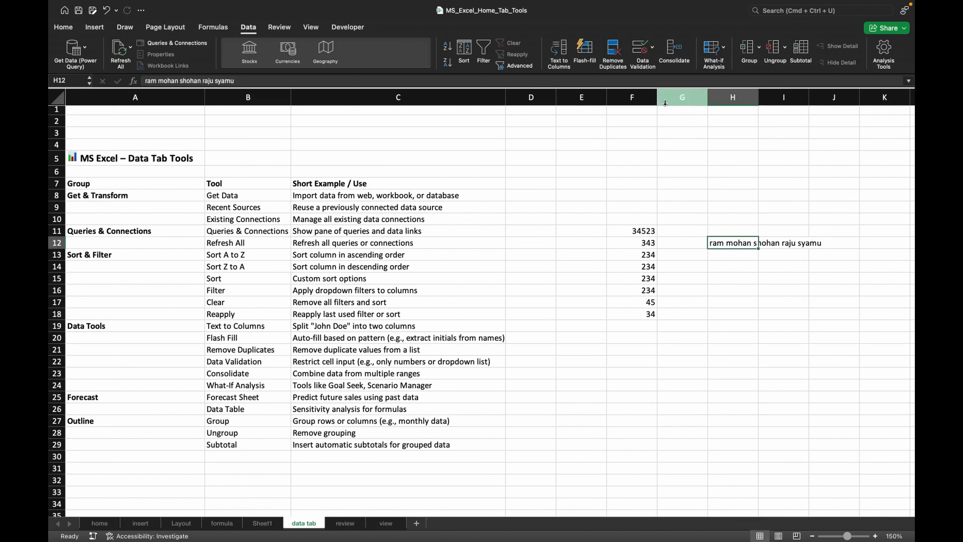
left_click(558, 63)
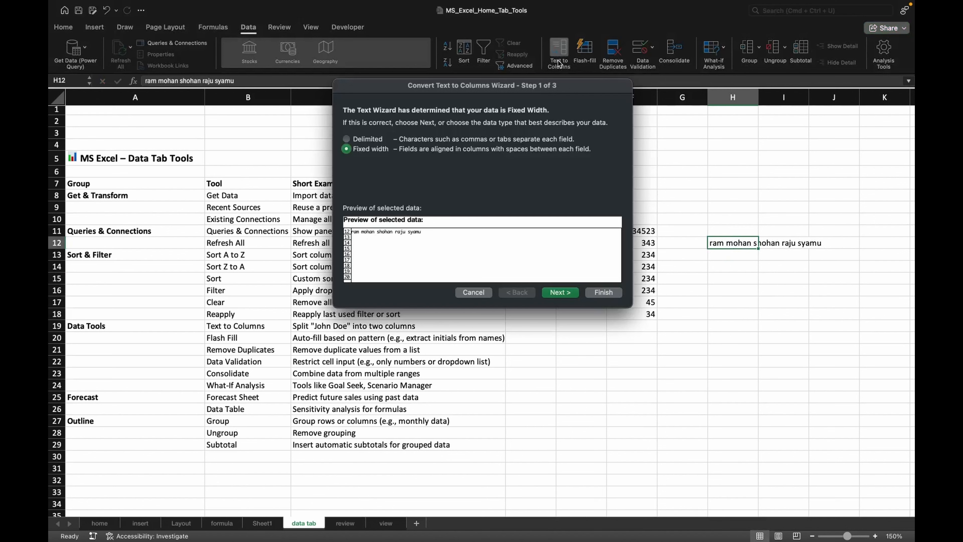
left_click(366, 141)
left_click(554, 294)
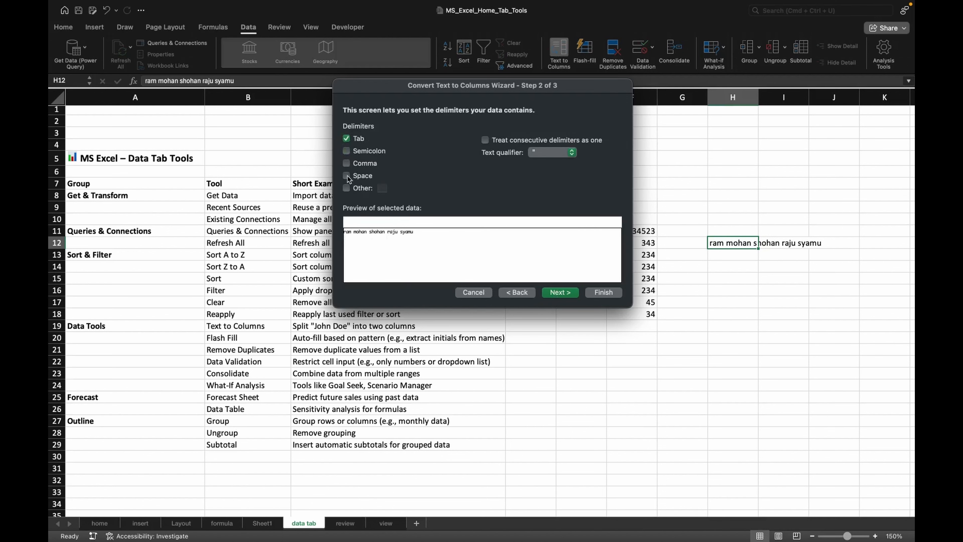
left_click(346, 176)
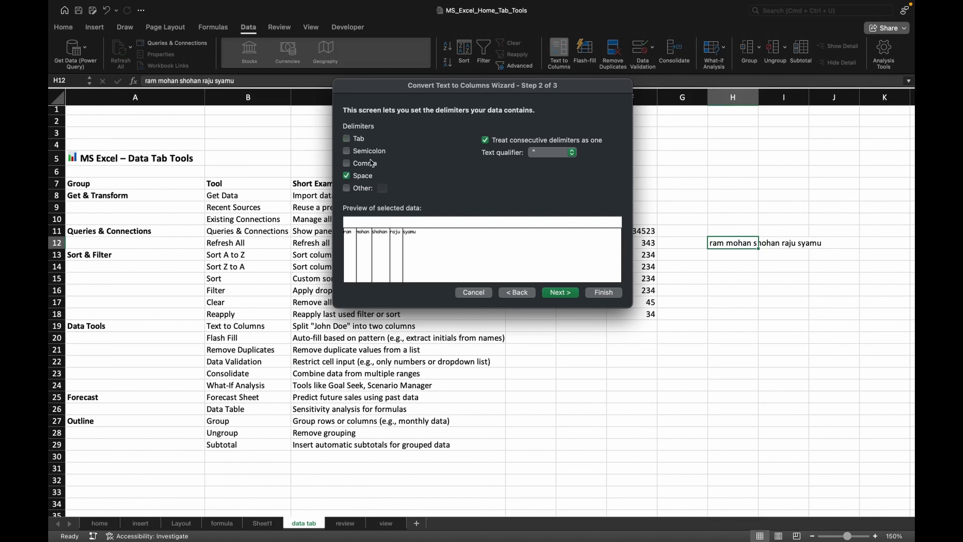
left_click(559, 293)
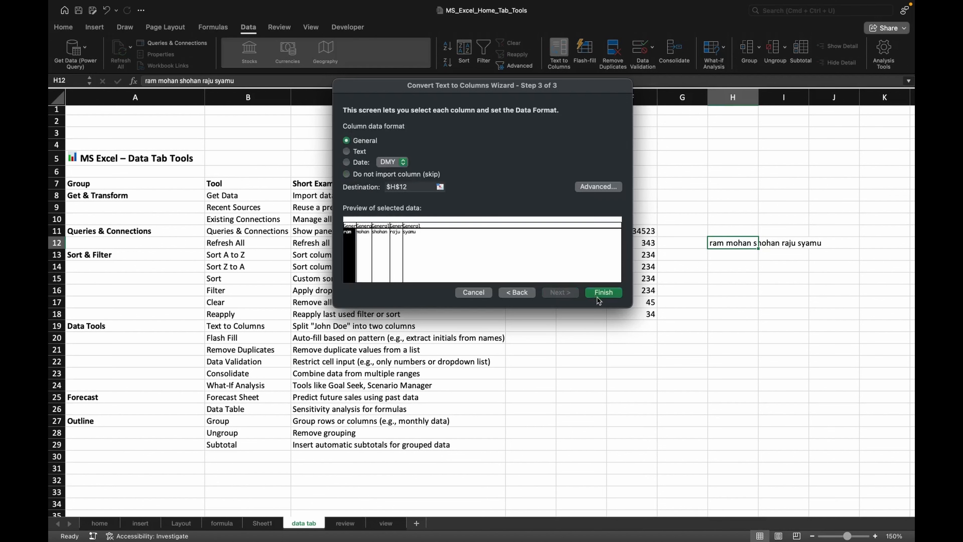
left_click(603, 292)
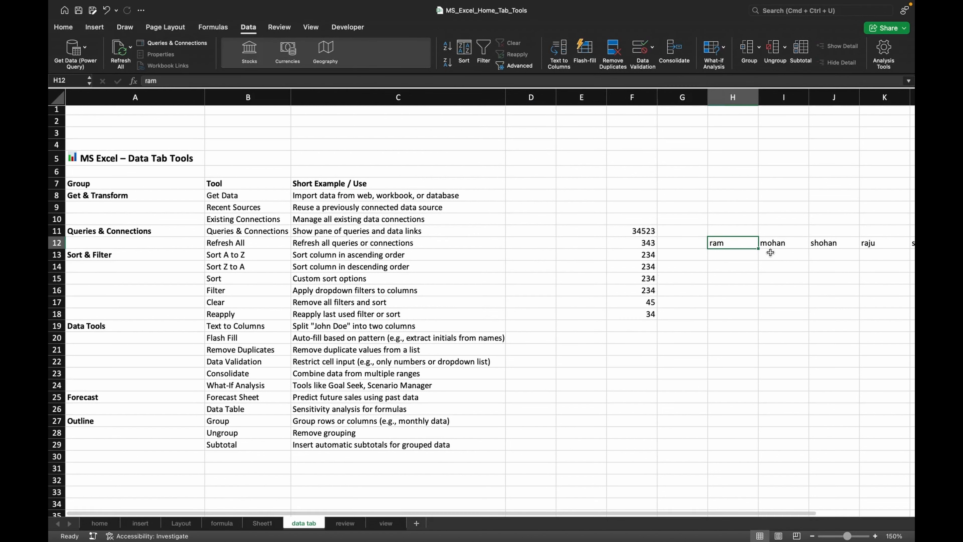
- Enter Sunday and Monday in H22:H23 and autofill the day series down to H33
left_click(834, 244)
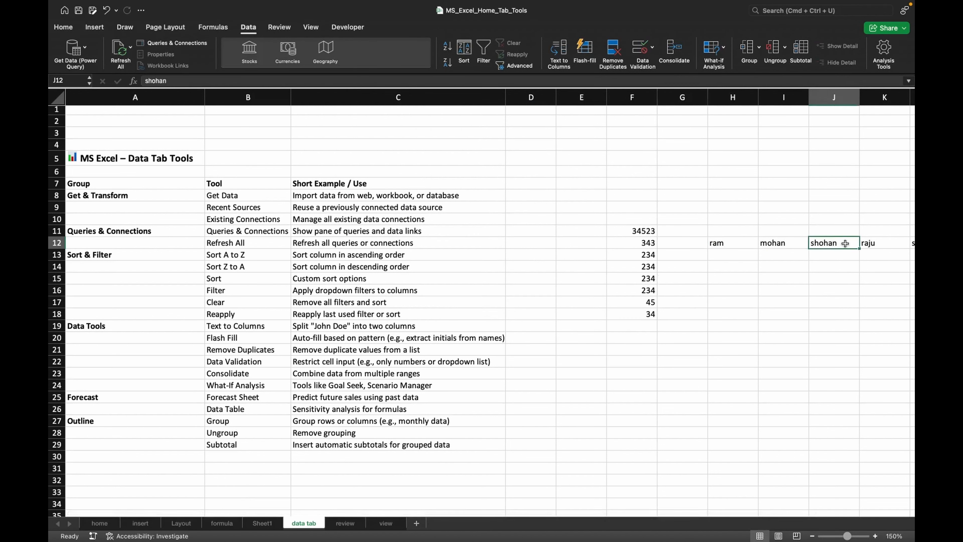
left_click(767, 242)
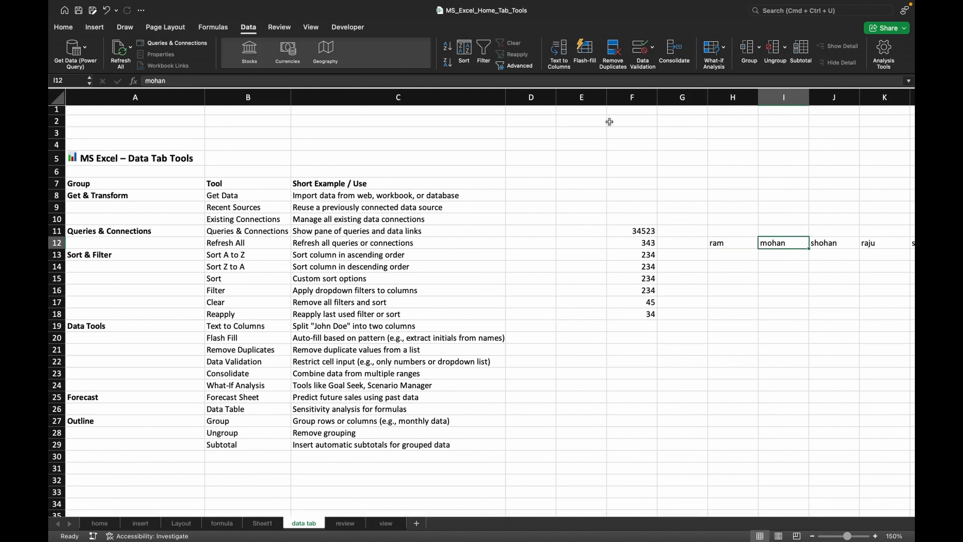
scroll(607, 341, "down", 3)
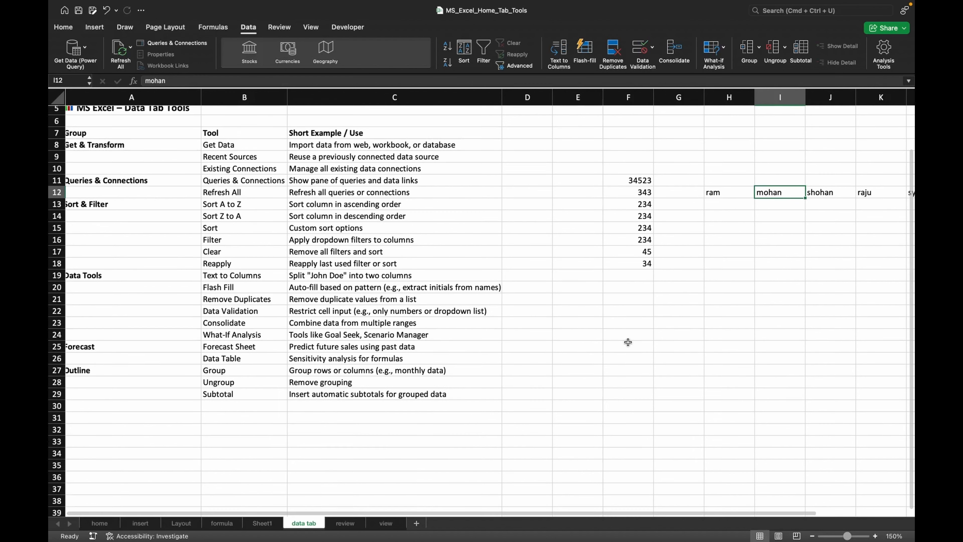
left_click(711, 306)
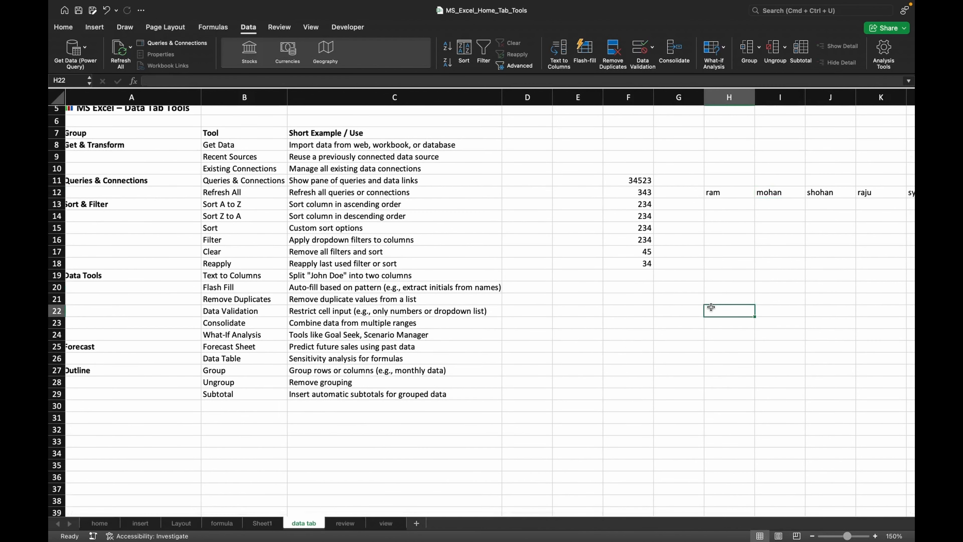
type("sun")
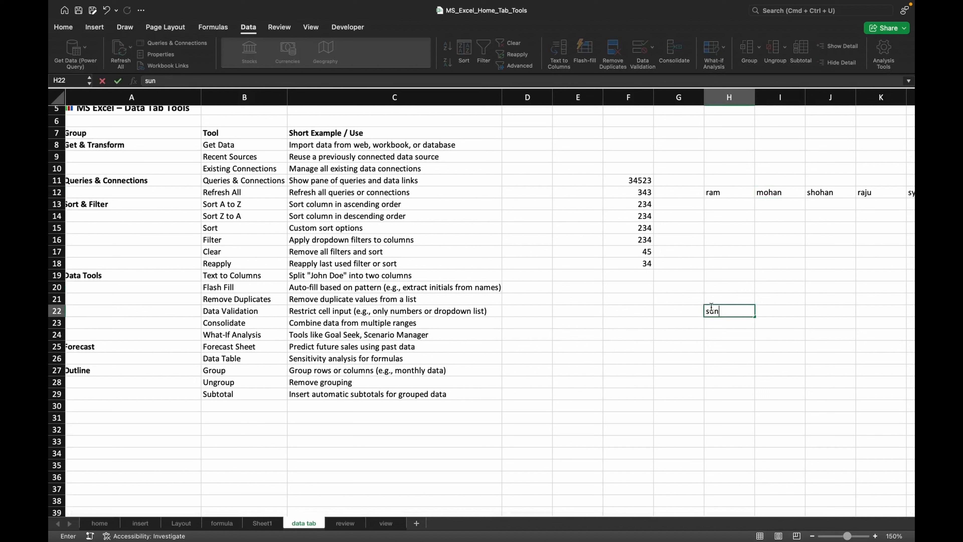
type("day")
left_click(716, 326)
type("mon")
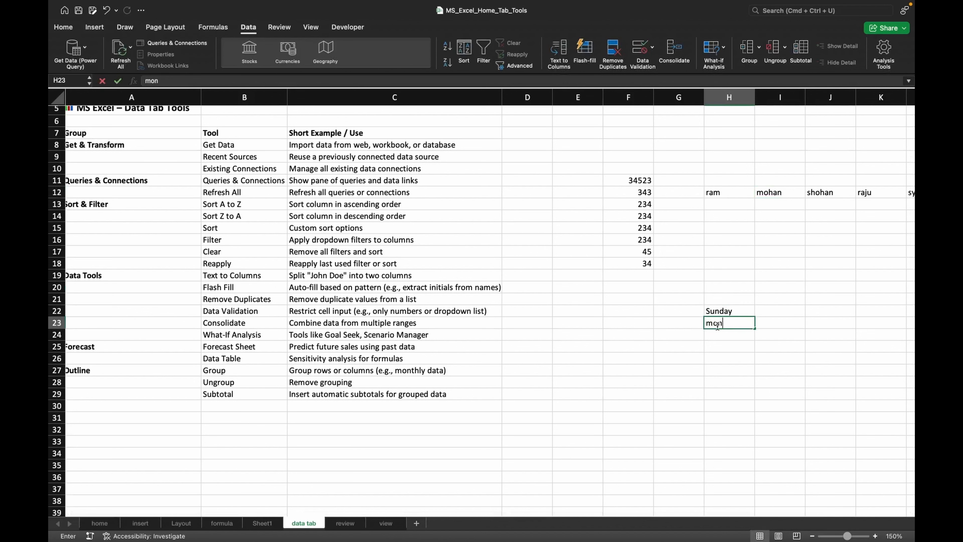
type("day")
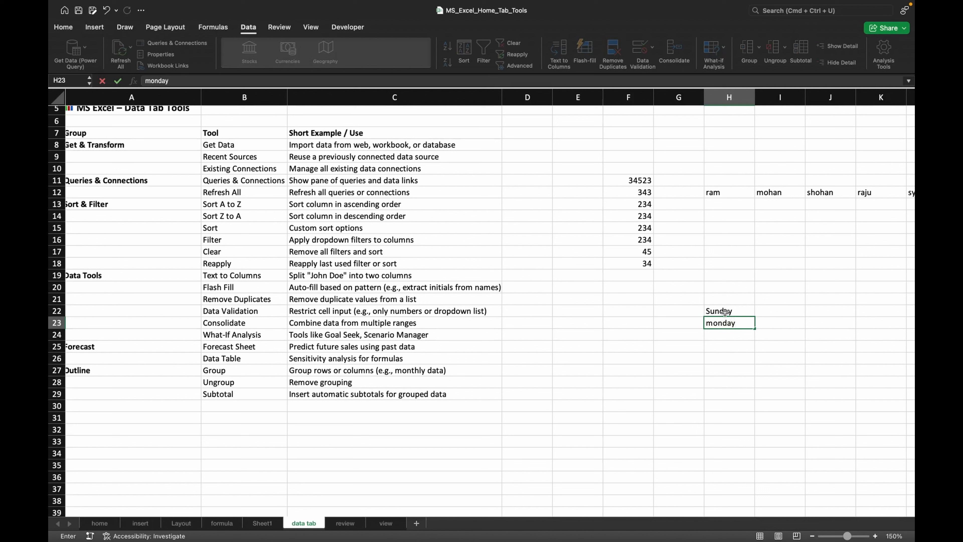
left_click_drag(723, 313, 755, 452)
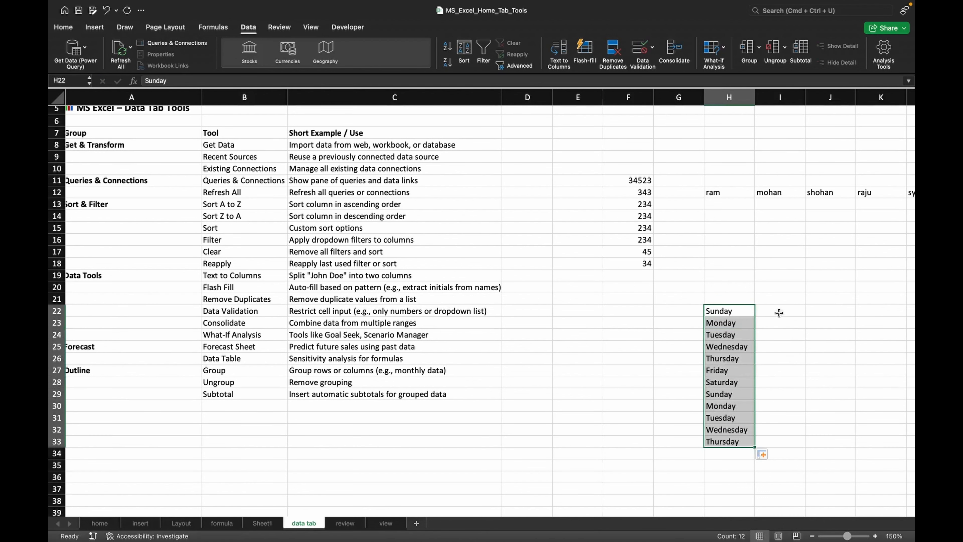
- Enter su in I22, select I22:I33, and Flash Fill the two-letter day abbreviations
left_click(779, 311)
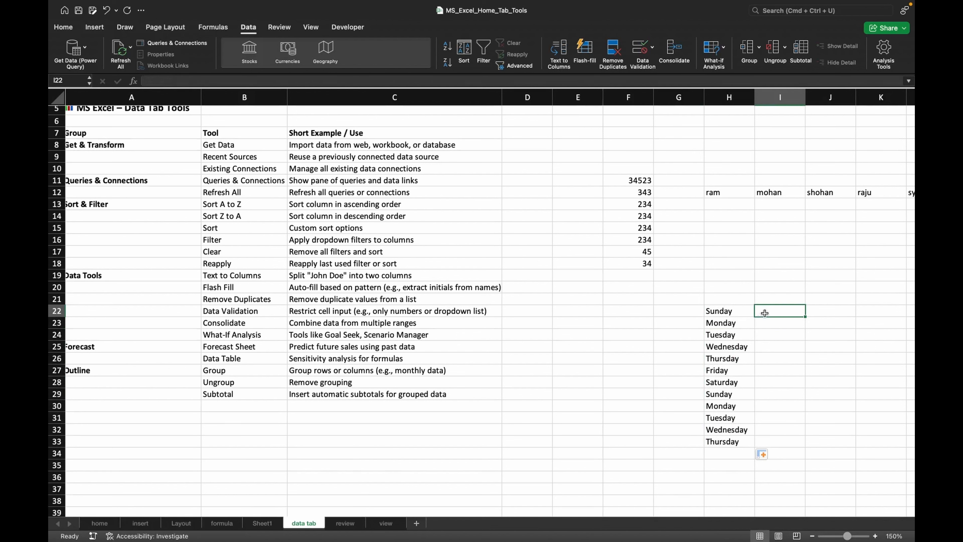
type("su")
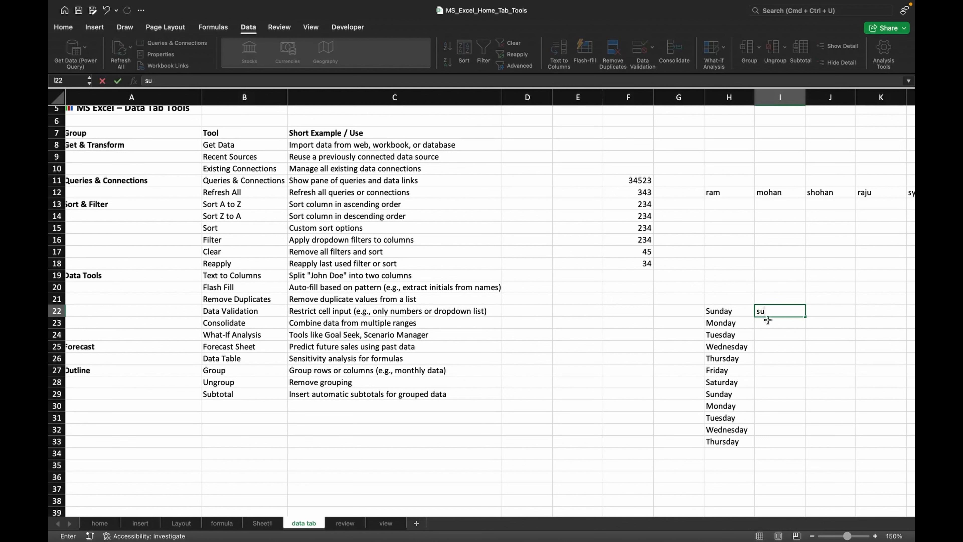
left_click(787, 330)
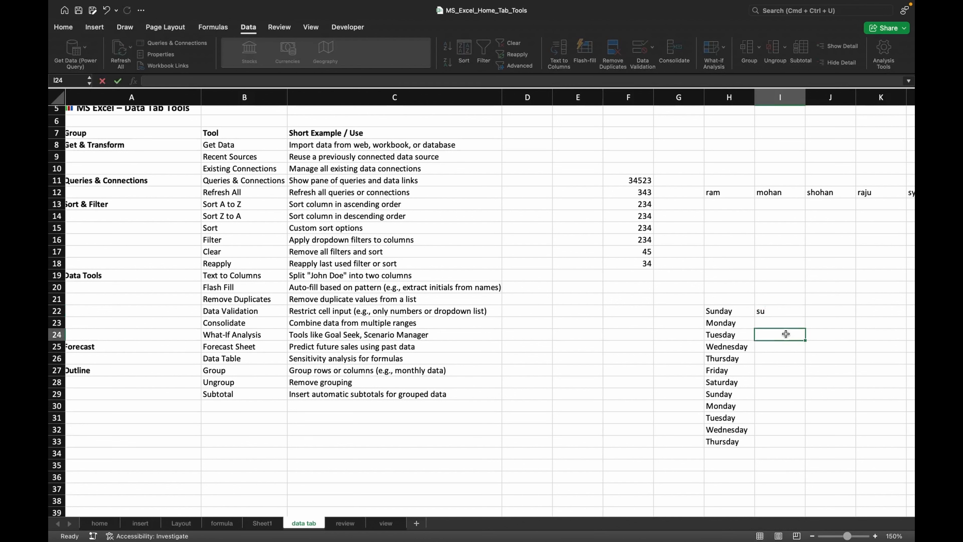
left_click(779, 309)
double_click(780, 309)
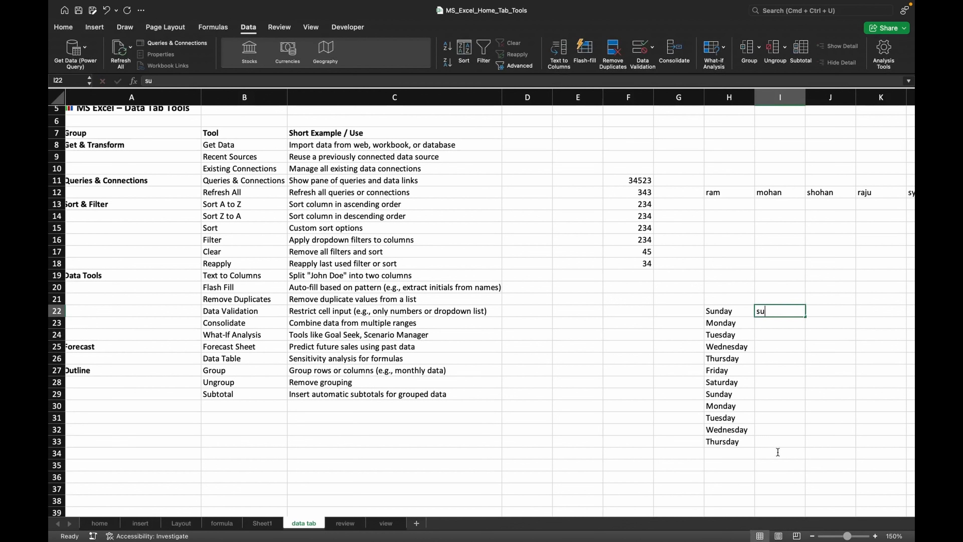
left_click(784, 321)
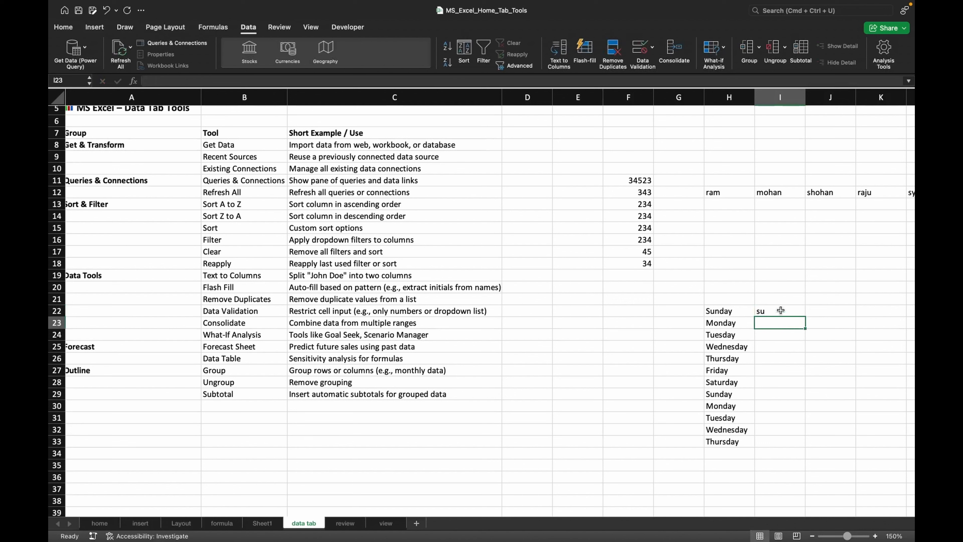
left_click(780, 311)
left_click_drag(780, 310, 780, 441)
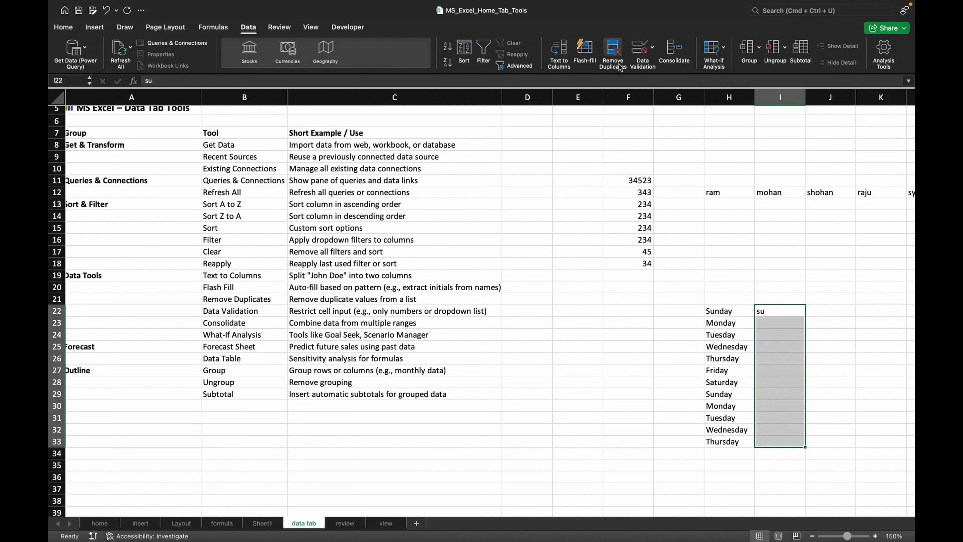
left_click(583, 52)
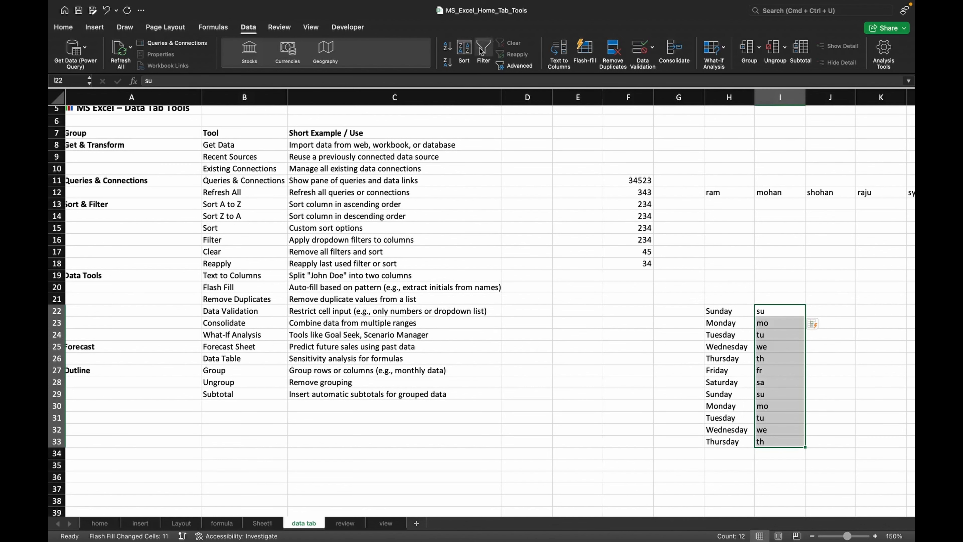
- Enter a person's first and last name together in cell D25
left_click(540, 340)
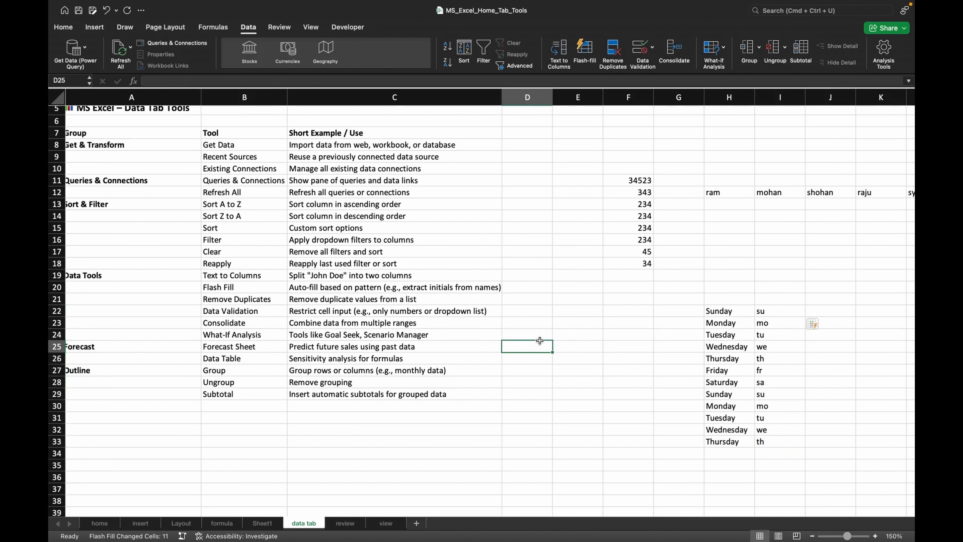
type("ram")
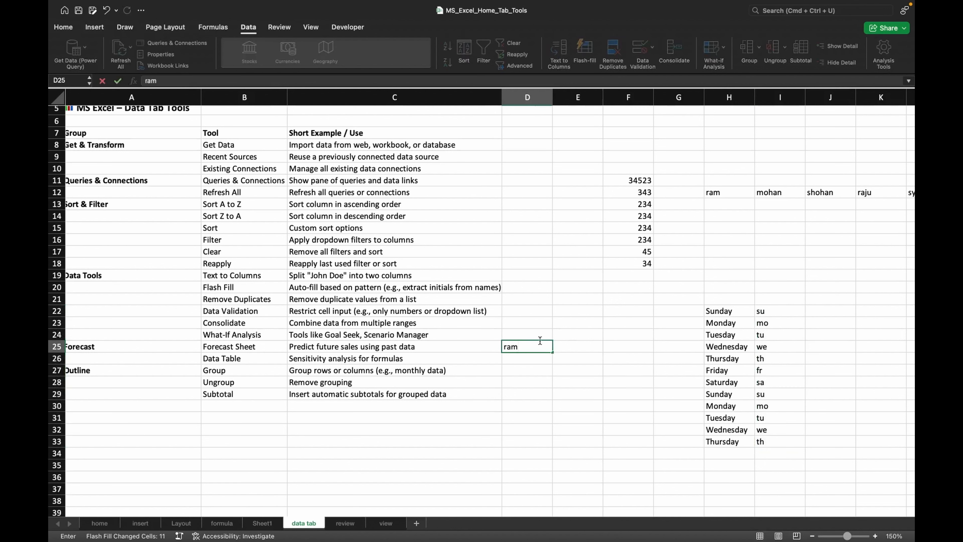
key("Tab")
type("kumar")
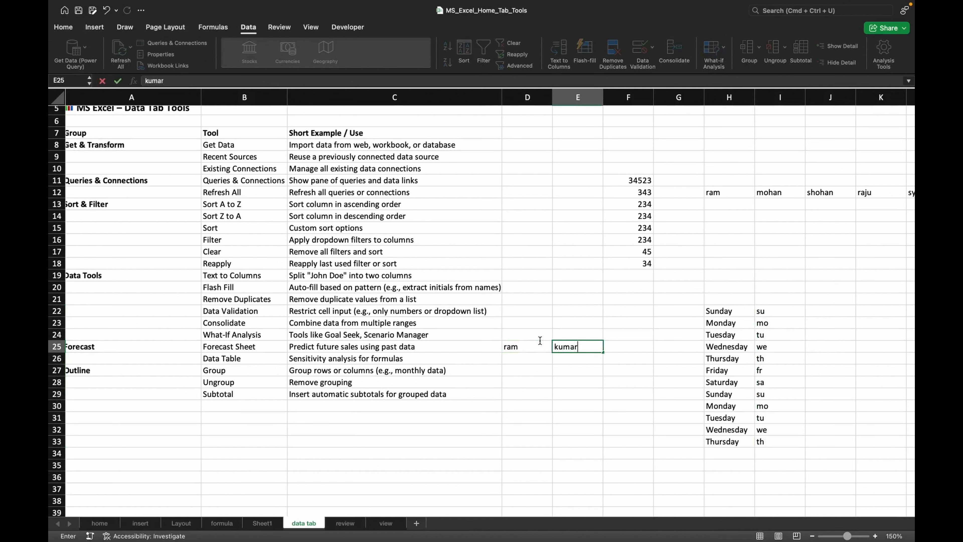
key("BackSpace")
key("BackSpace")
key("BackSpace")
key("BackSpace")
key("BackSpace")
left_click(541, 346)
double_click(541, 346)
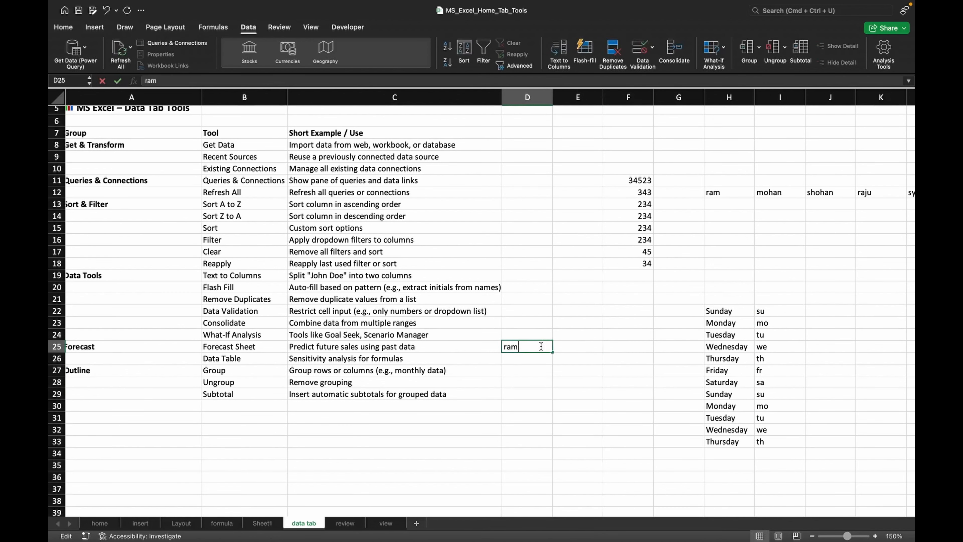
type("kumar")
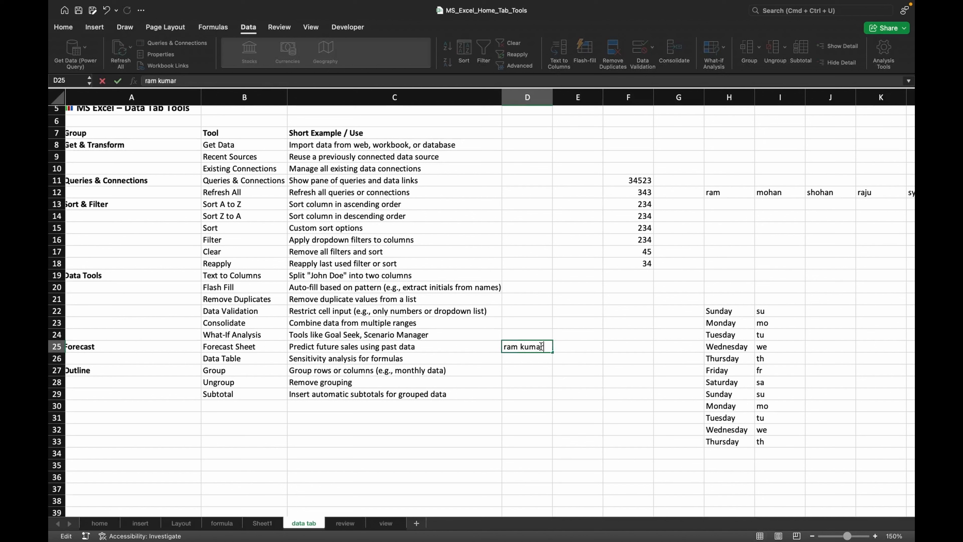
left_click(527, 360)
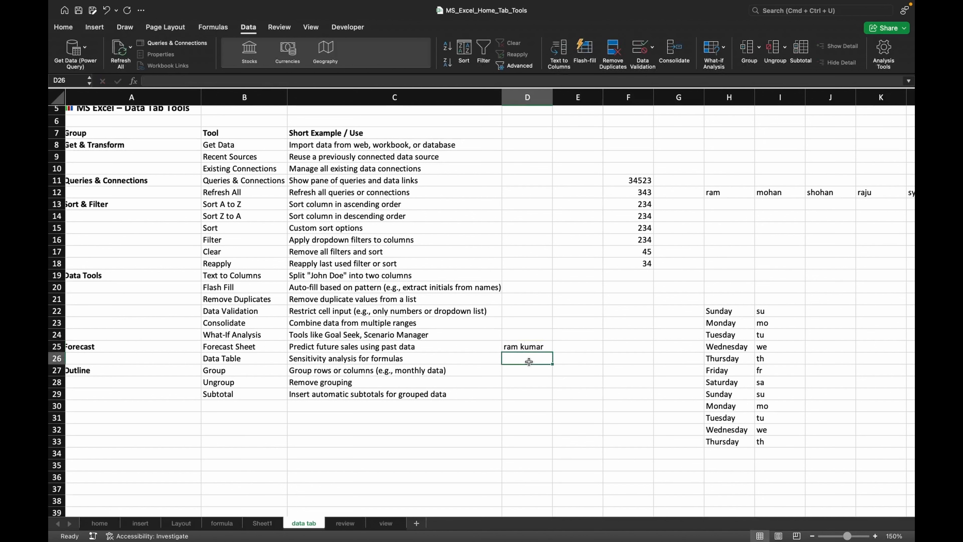
- Enter two more full names in cells D26 and D27
type("golu")
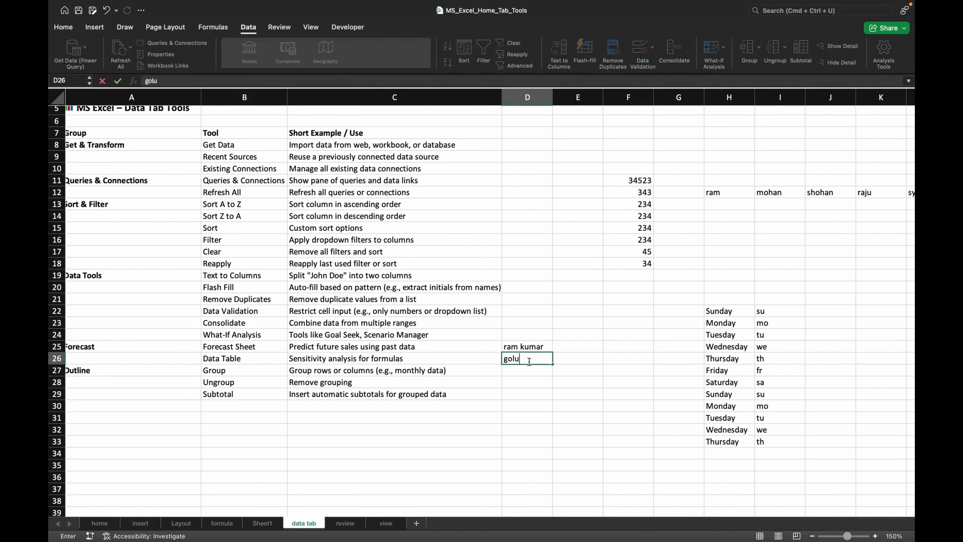
type(" sharmaa")
left_click(527, 375)
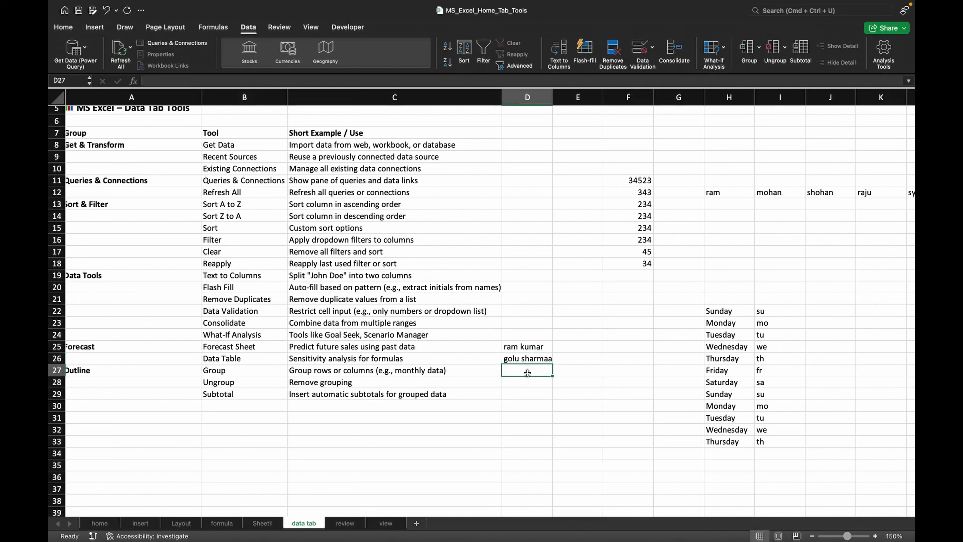
type("monu")
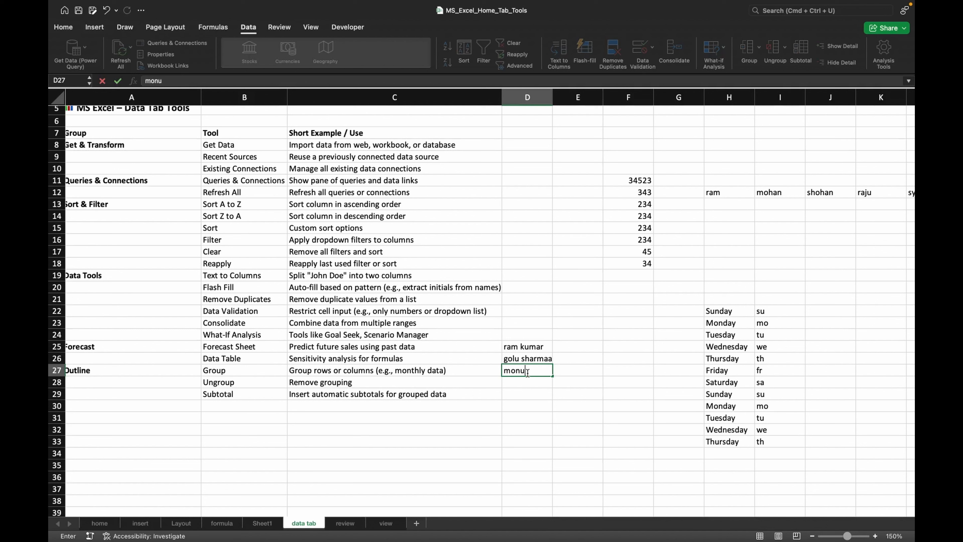
type(" sh")
type("ingh")
left_click(576, 343)
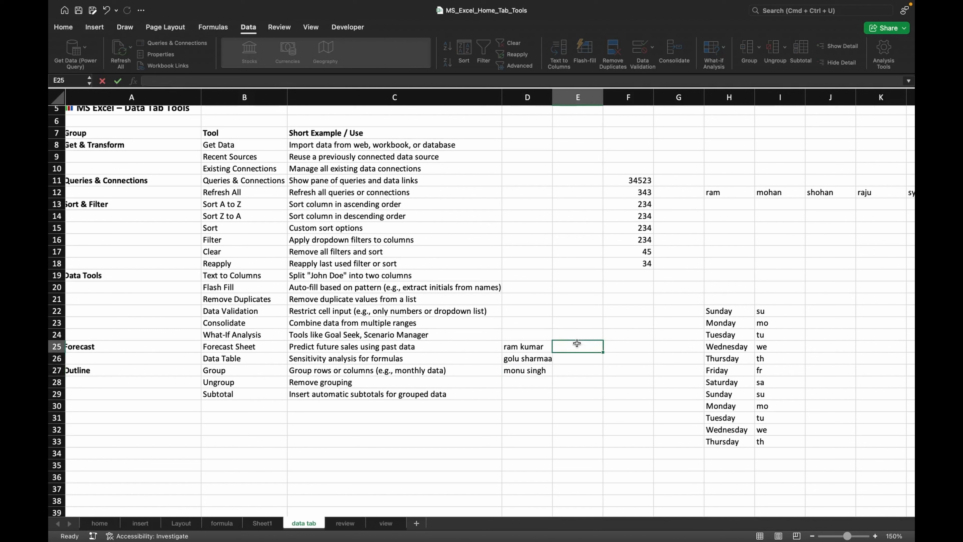
- Enter ram in E25, select E25:E27, and Flash Fill the first names from the full names
type("ram")
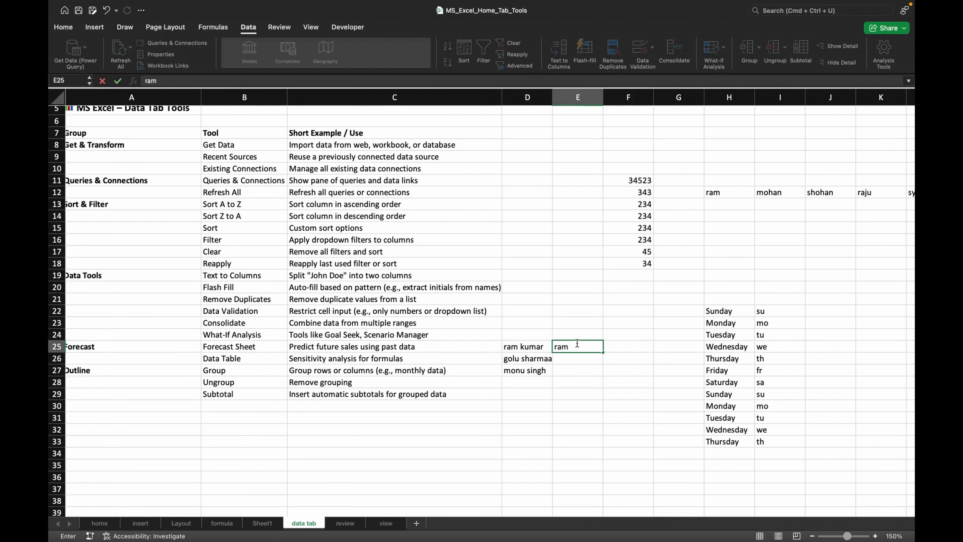
left_click(582, 359)
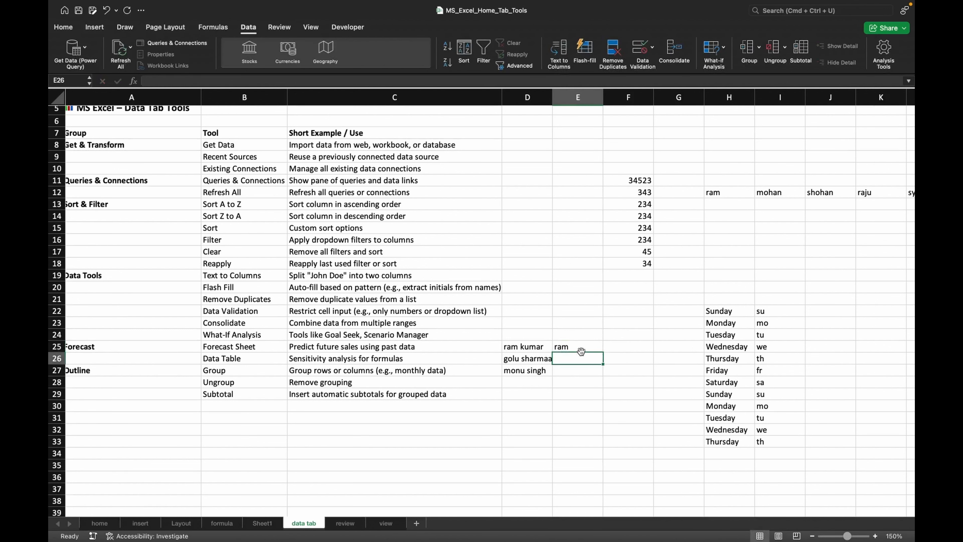
left_click_drag(579, 347, 579, 369)
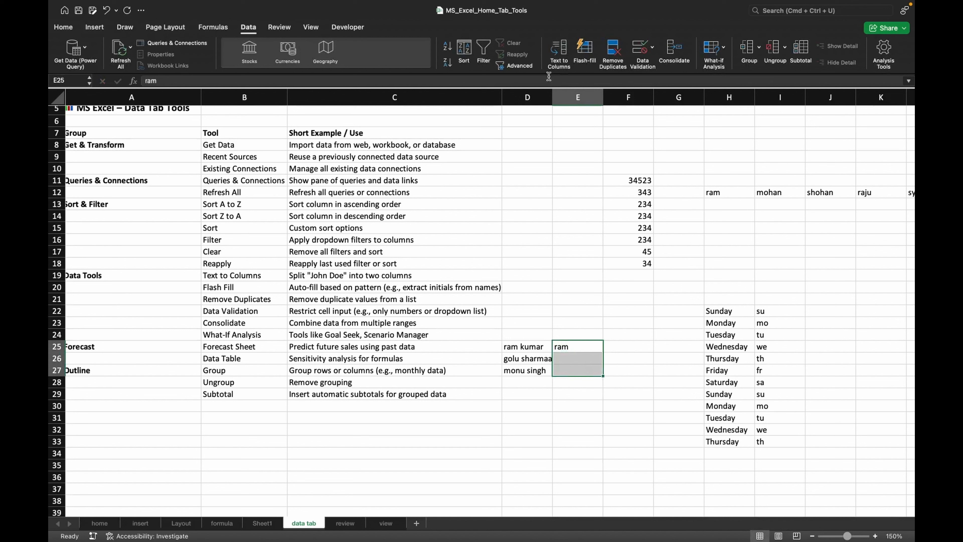
left_click(584, 51)
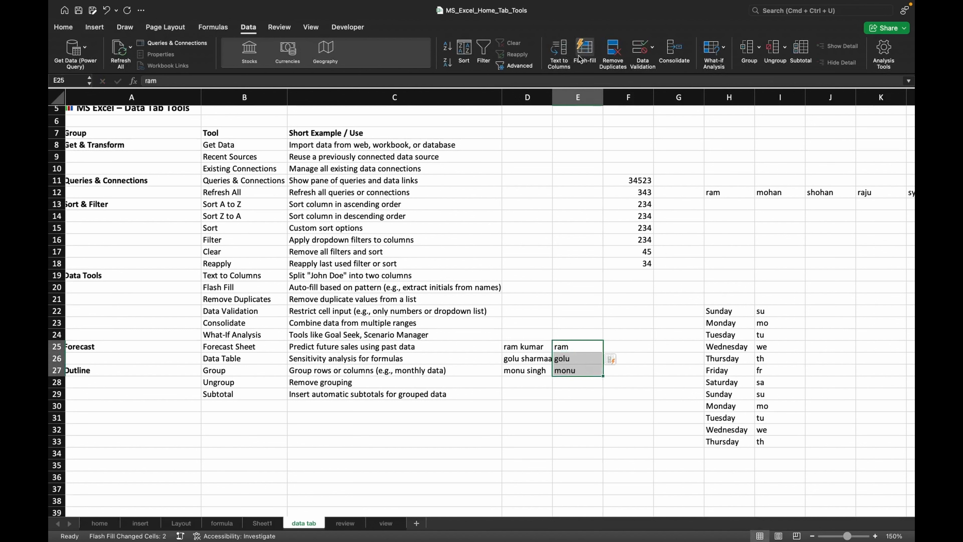
- Enter kumar in F25, select F25:F27, and Flash Fill the last names from the full names
left_click(620, 345)
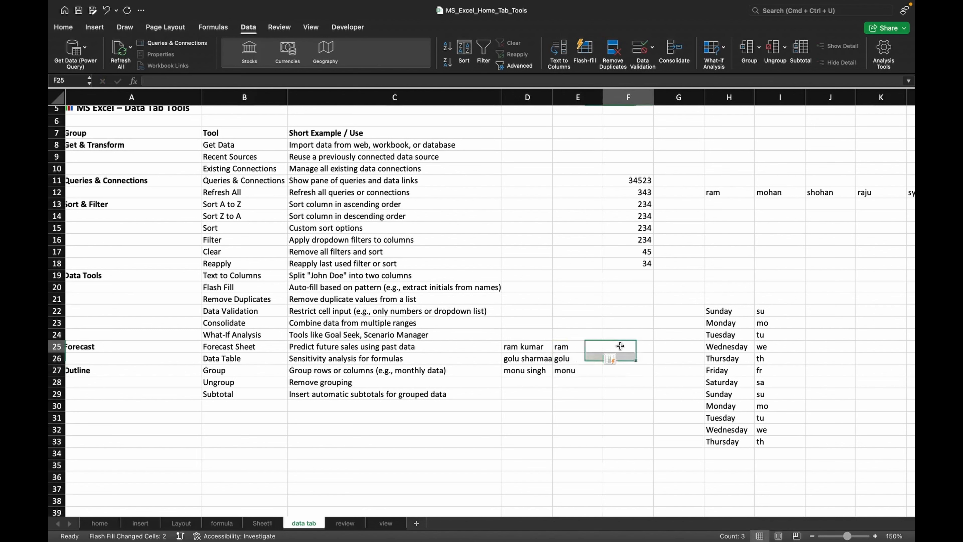
type("kuma")
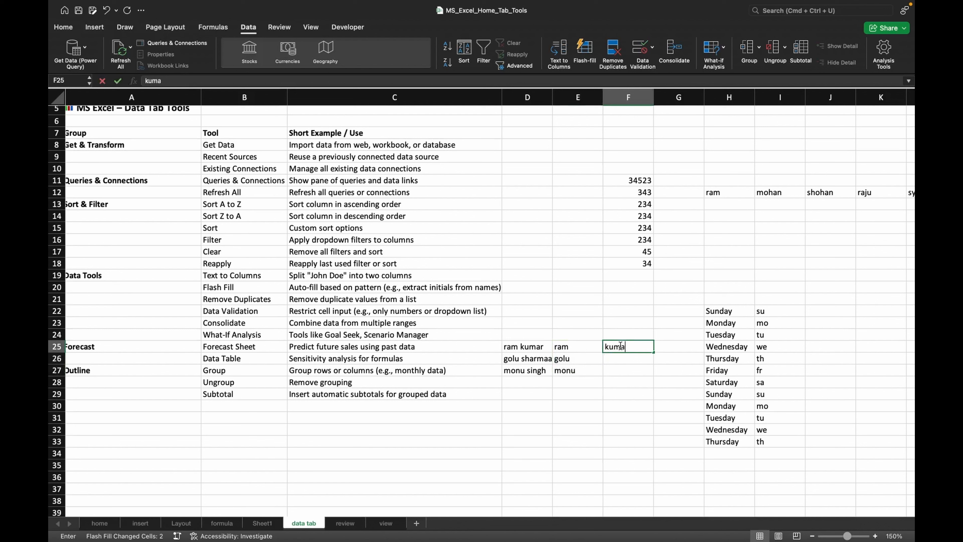
type("r")
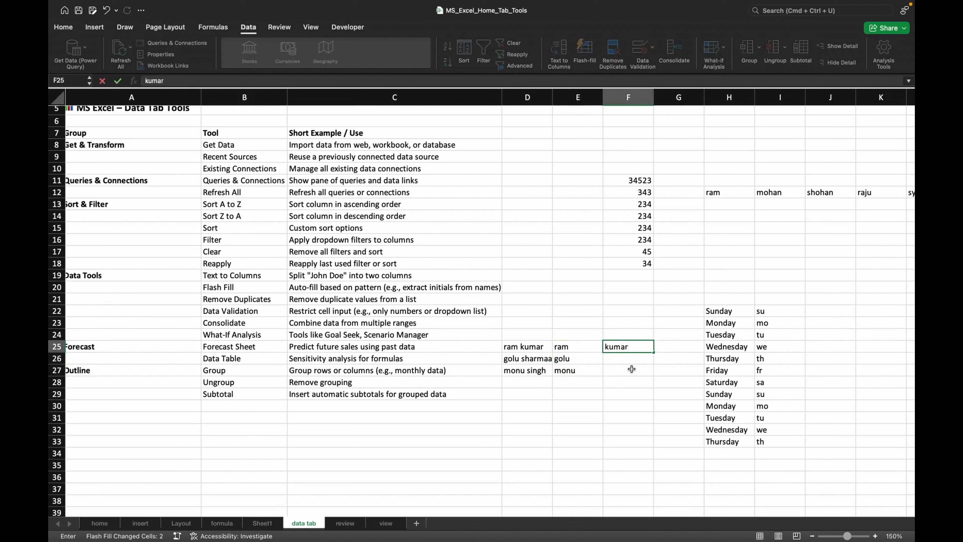
left_click(631, 369)
left_click(629, 346)
left_click_drag(630, 347, 630, 370)
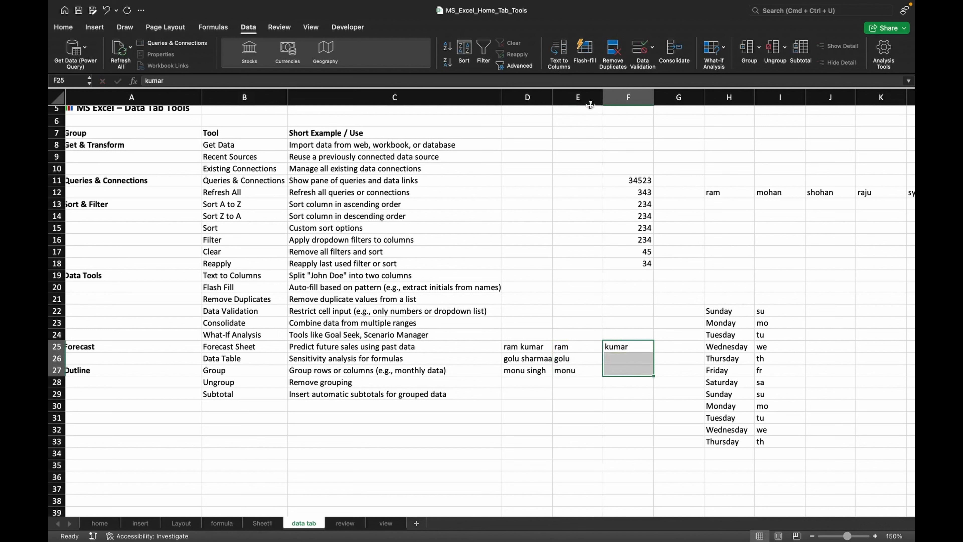
left_click(580, 63)
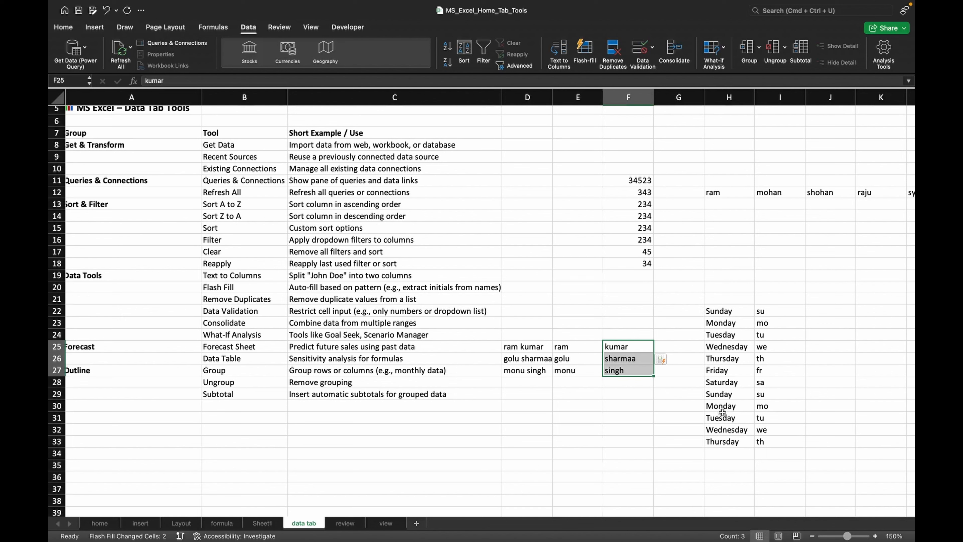
- Select the weekdays in H22:H33 and remove duplicates, continuing with the current selection only
left_click(719, 311)
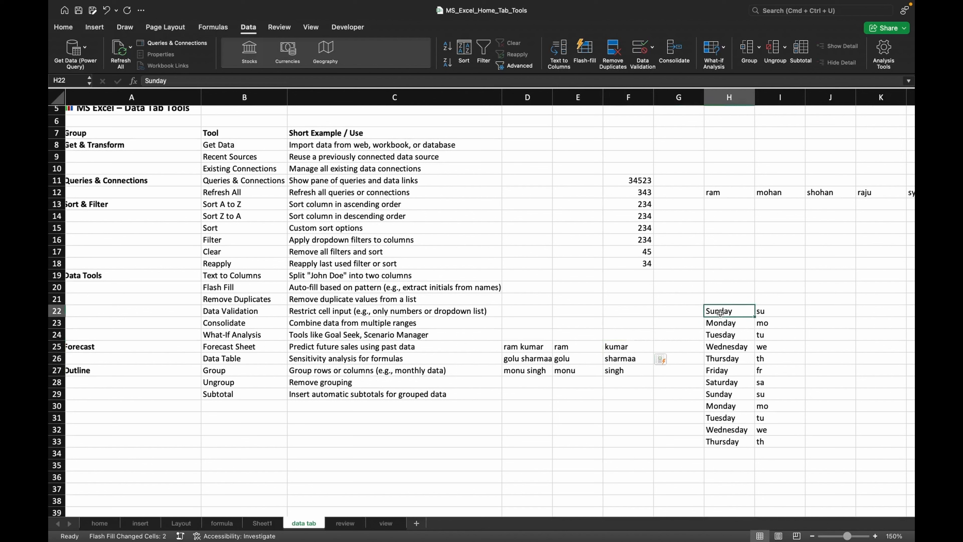
left_click(722, 441)
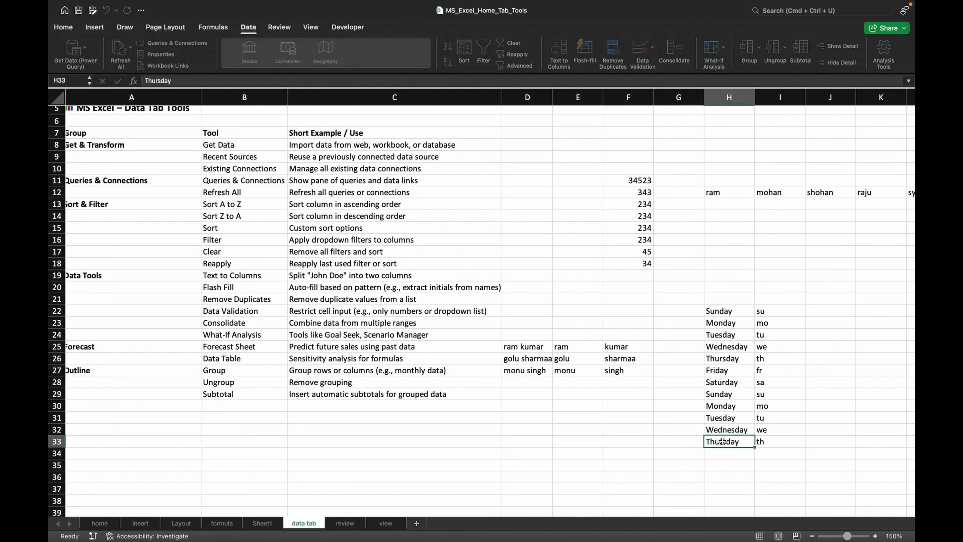
left_click(724, 310)
left_click_drag(724, 310, 717, 441)
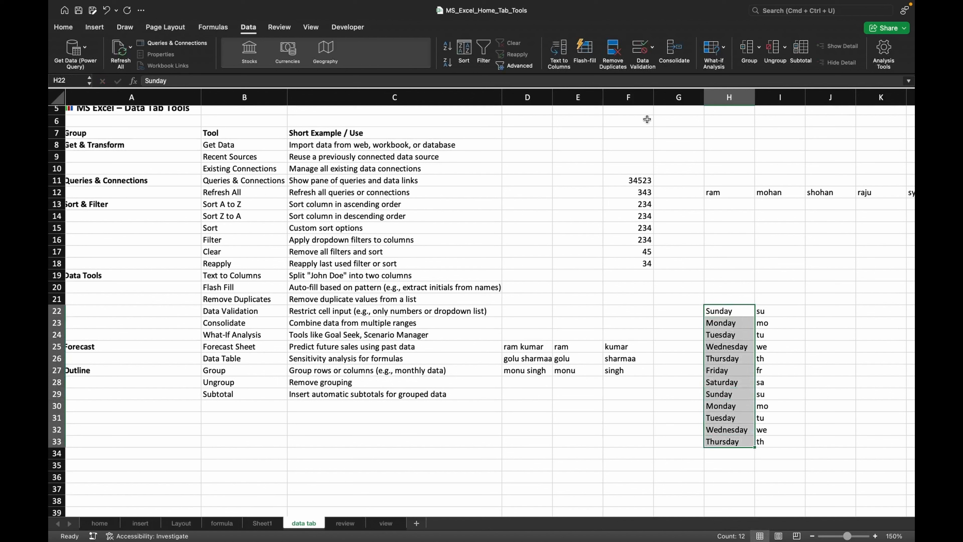
left_click(612, 58)
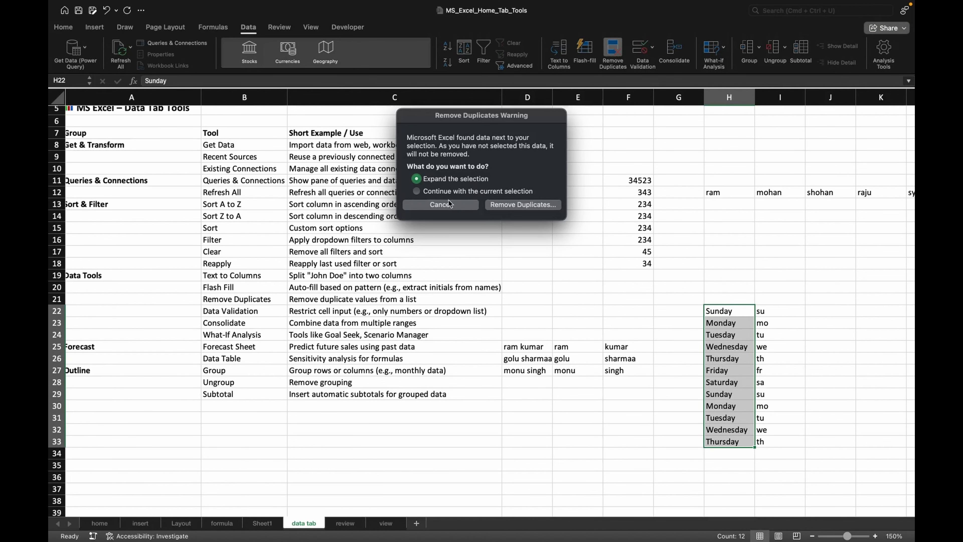
left_click(440, 193)
left_click(510, 207)
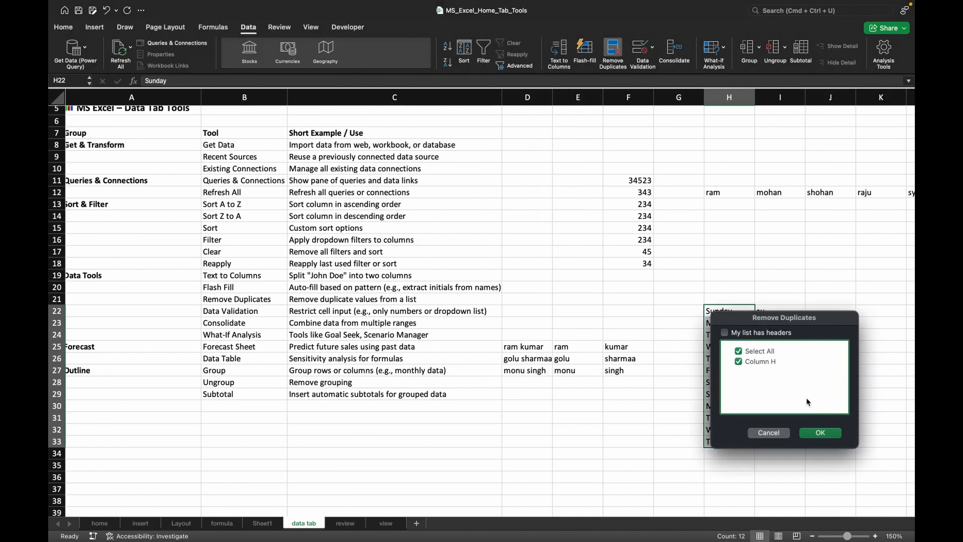
left_click(819, 432)
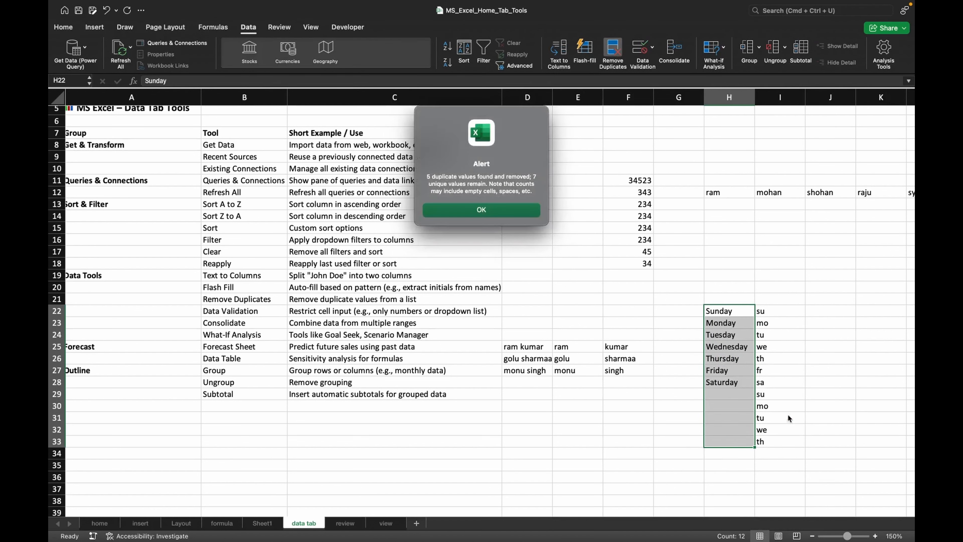
left_click(494, 214)
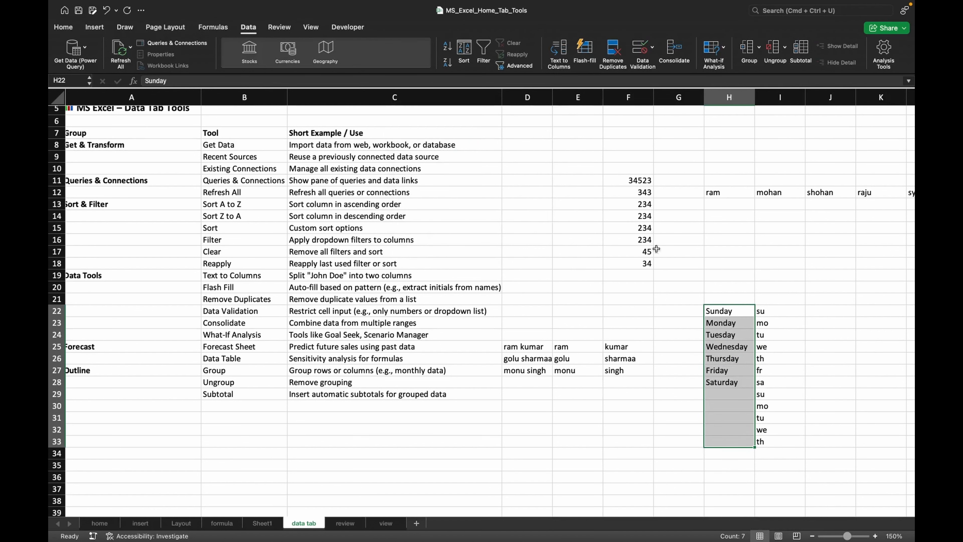
- Try to remove duplicates from the abbreviations in I22:I34 with the selection expanded to include column H
left_click(777, 313)
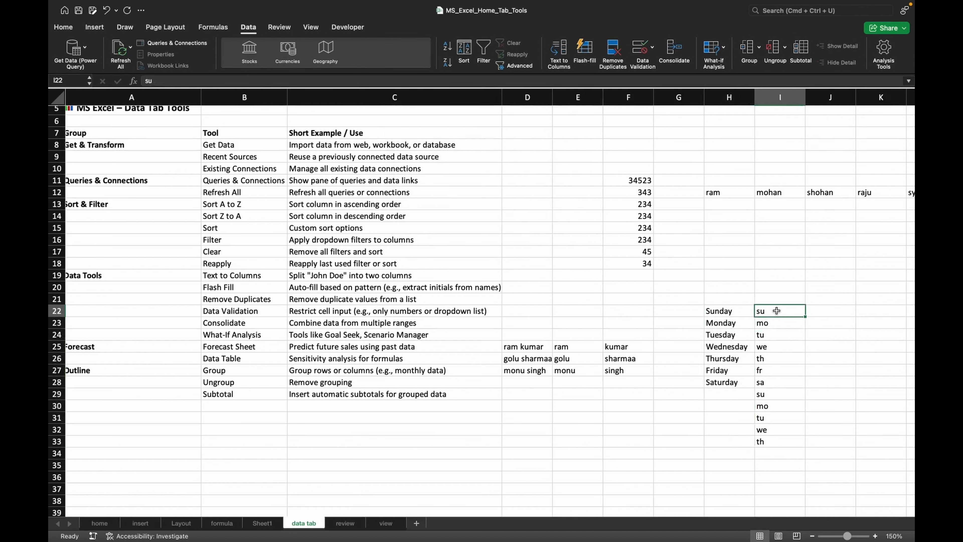
left_click_drag(777, 313, 775, 455)
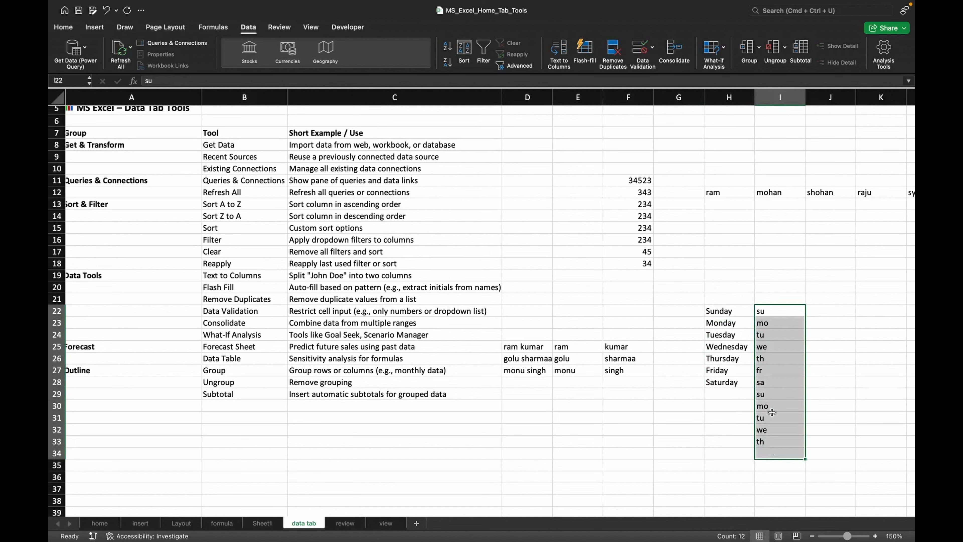
left_click(615, 51)
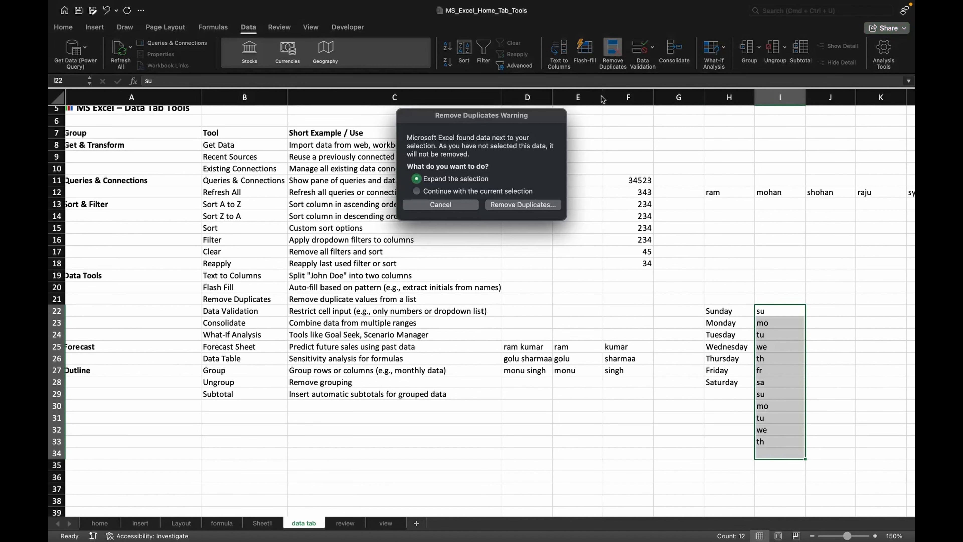
left_click(512, 205)
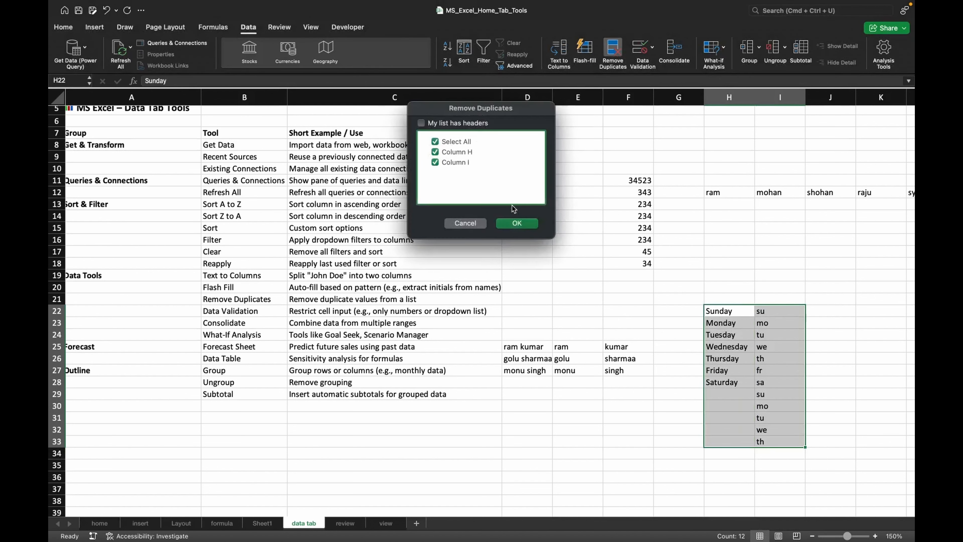
left_click(515, 223)
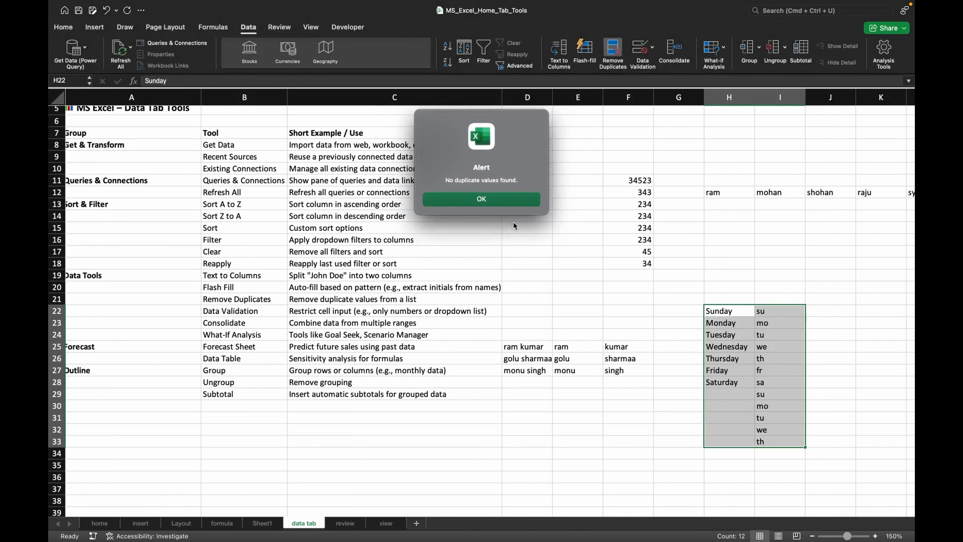
left_click(505, 204)
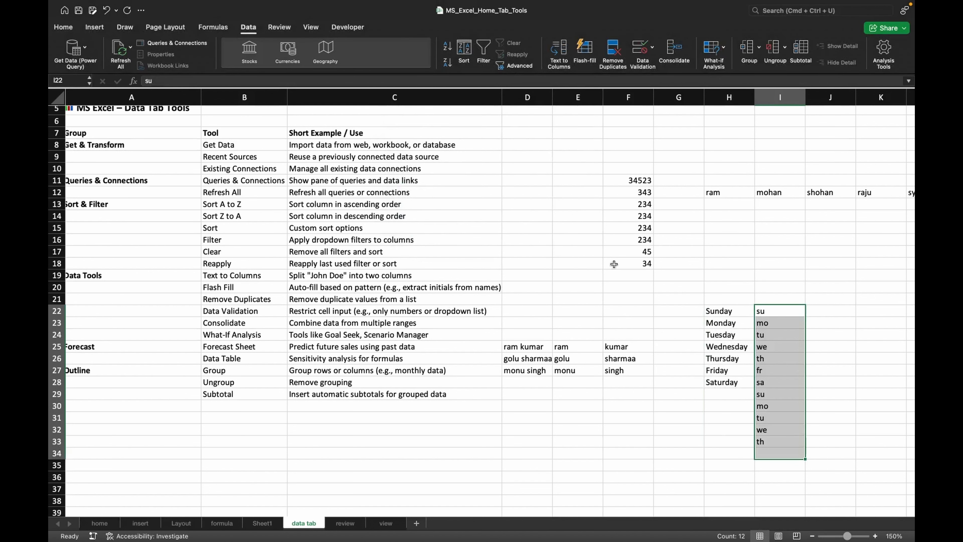
left_click(767, 333)
double_click(768, 314)
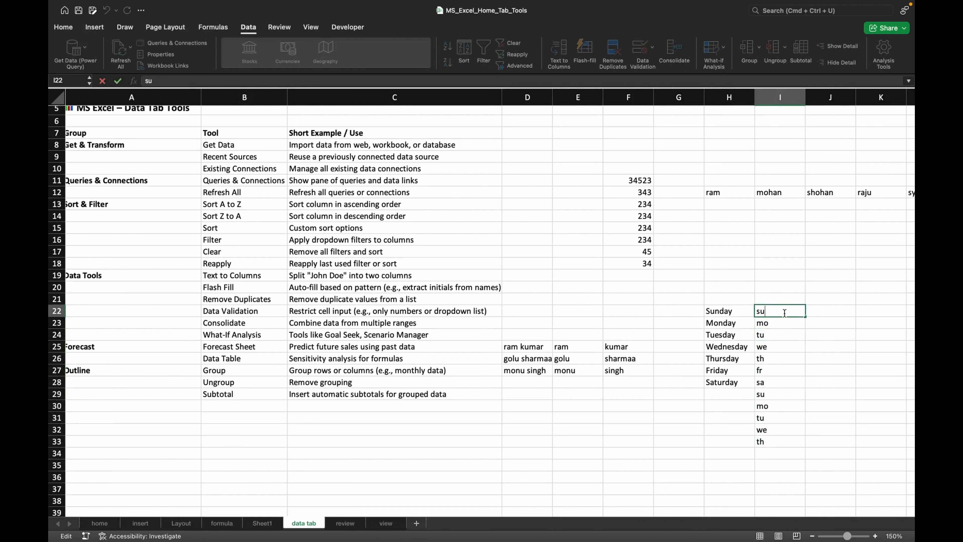
left_click(781, 334)
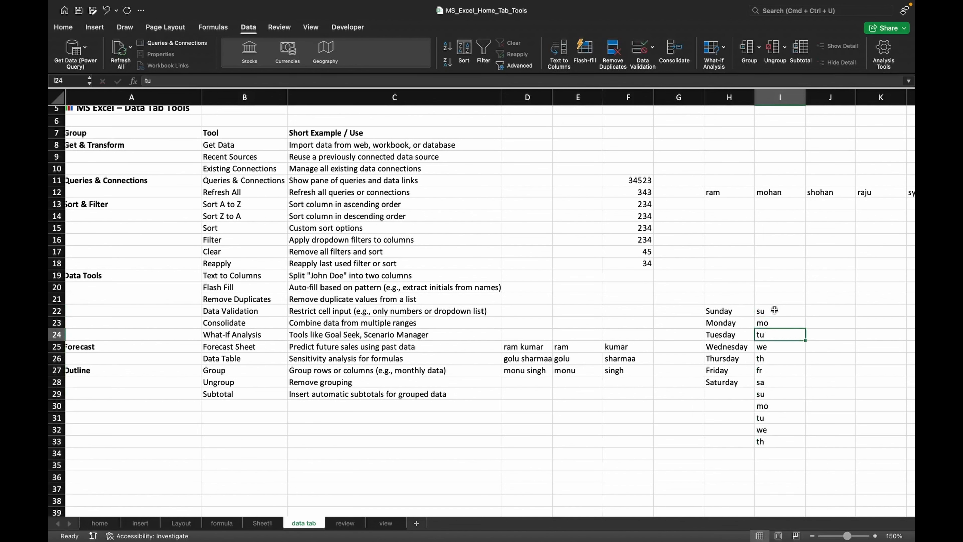
left_click(774, 310)
double_click(774, 311)
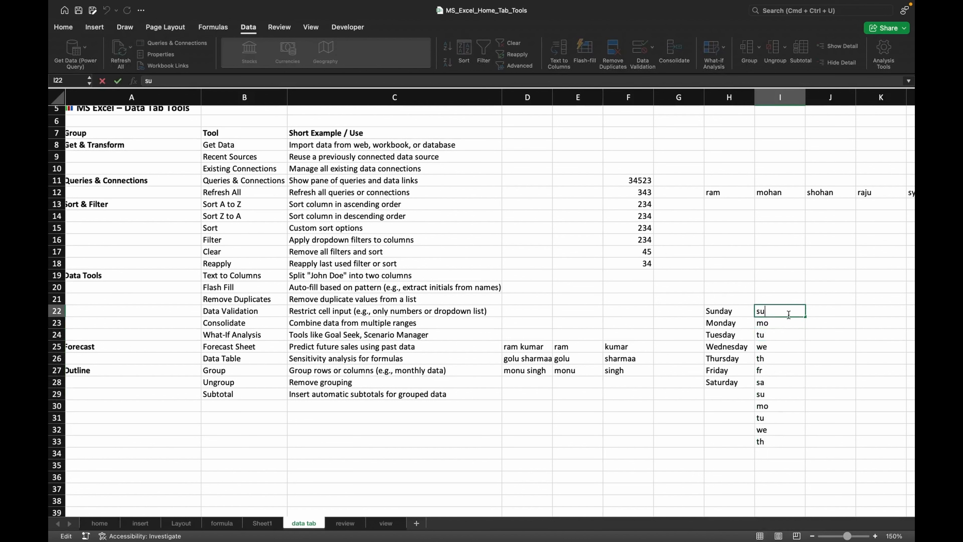
key("Return")
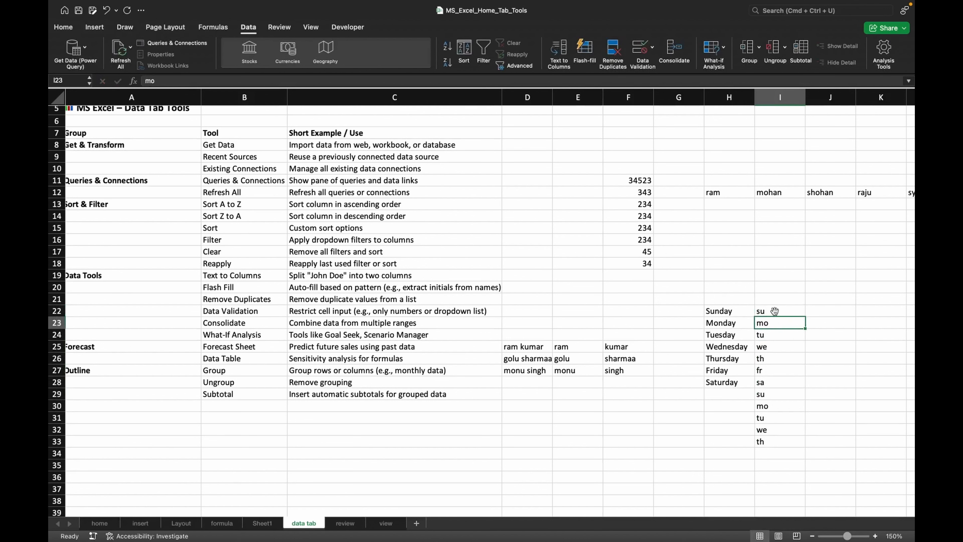
- Select the abbreviations in I22:I33 and remove duplicates, continuing with the current selection only
left_click_drag(774, 310, 774, 439)
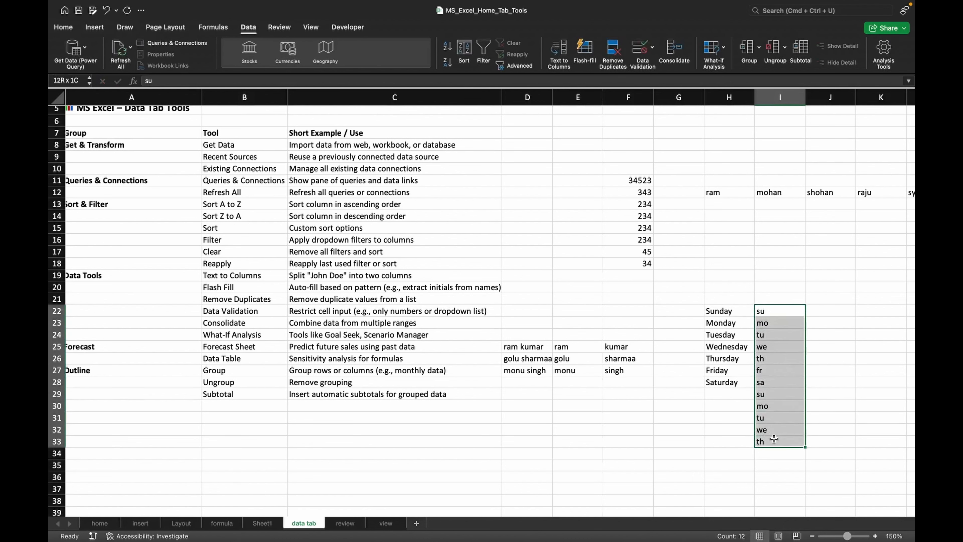
left_click(623, 62)
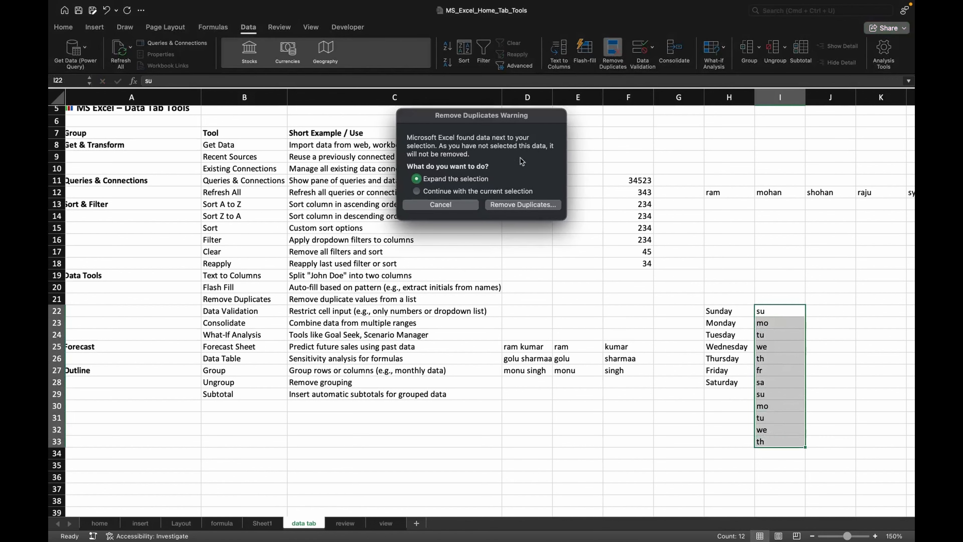
left_click(449, 193)
left_click(509, 208)
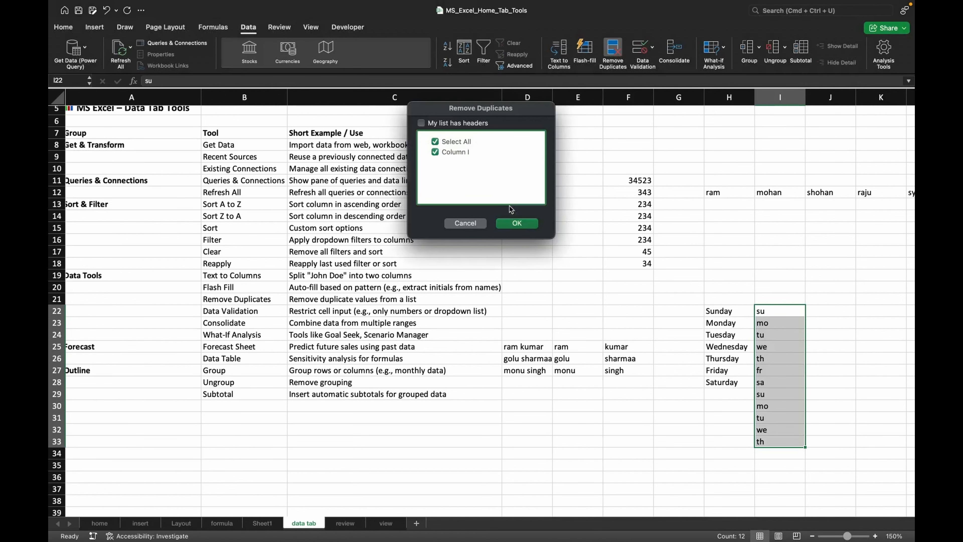
left_click(520, 228)
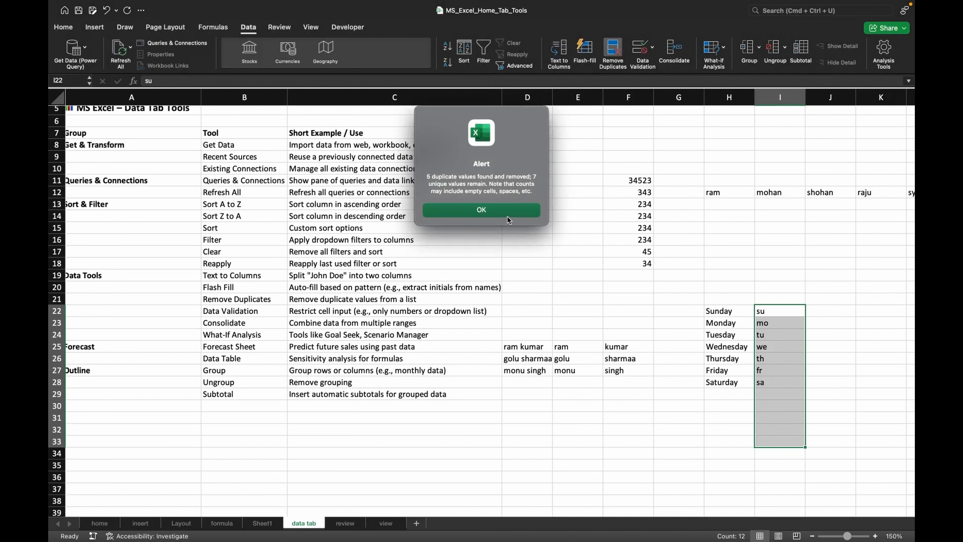
left_click(508, 220)
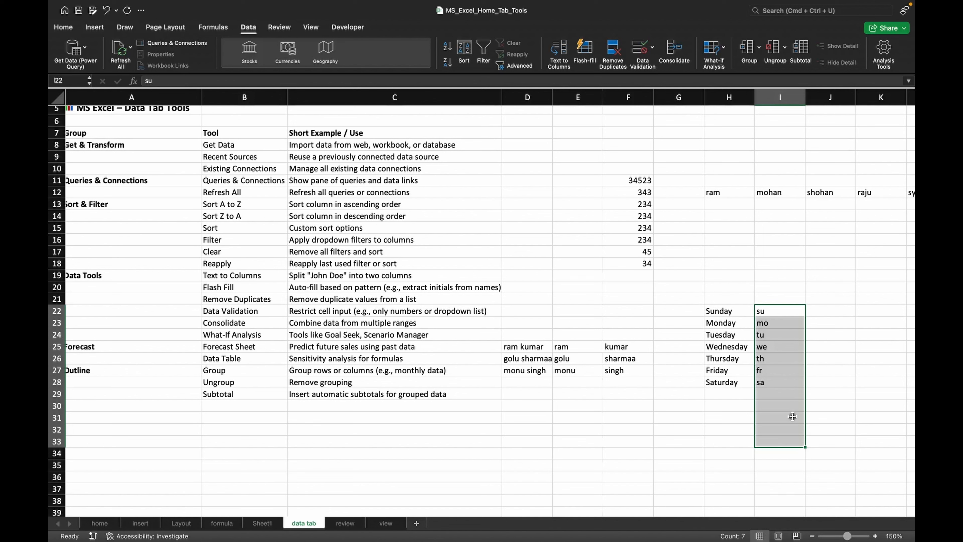
- Select the numbers in F11:F18 and remove duplicate values from column F
left_click(624, 180)
left_click_drag(625, 182, 626, 263)
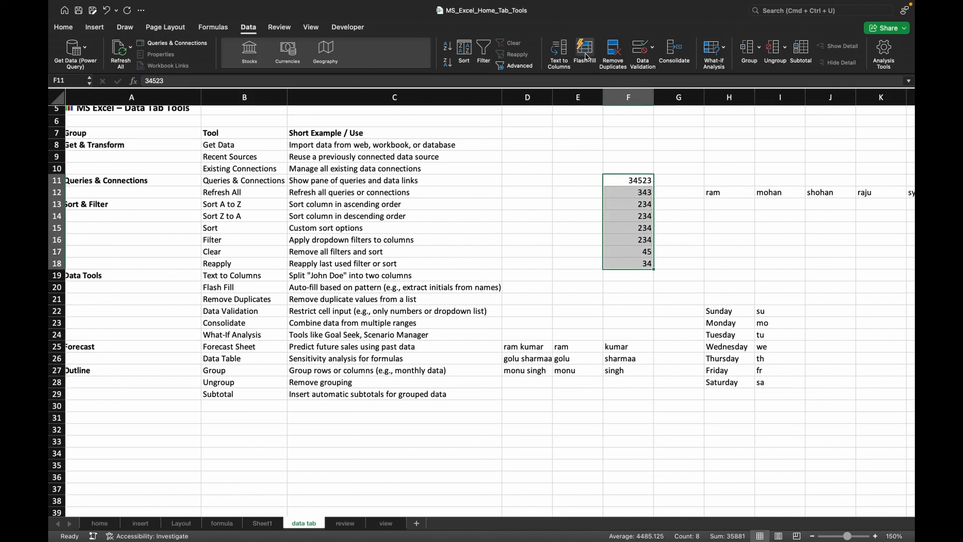
left_click(614, 60)
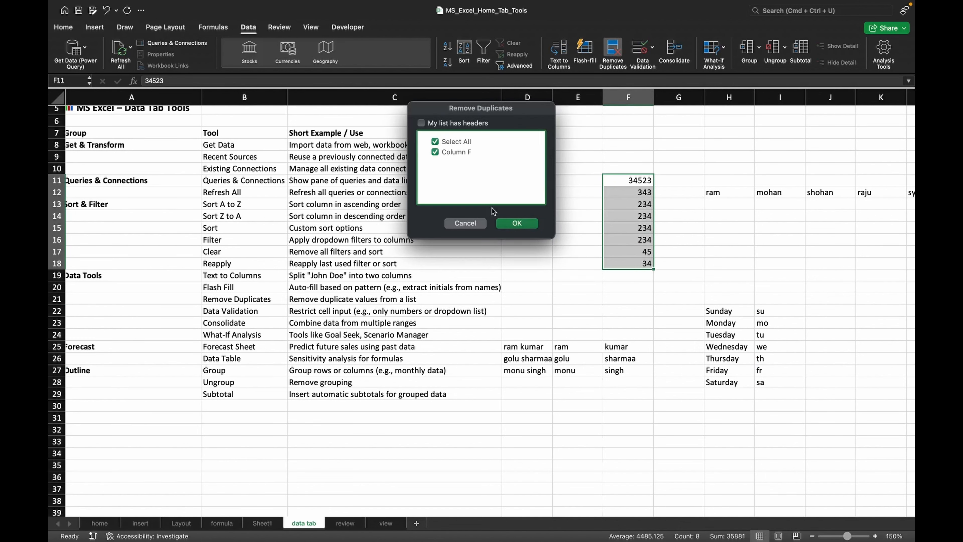
left_click(510, 224)
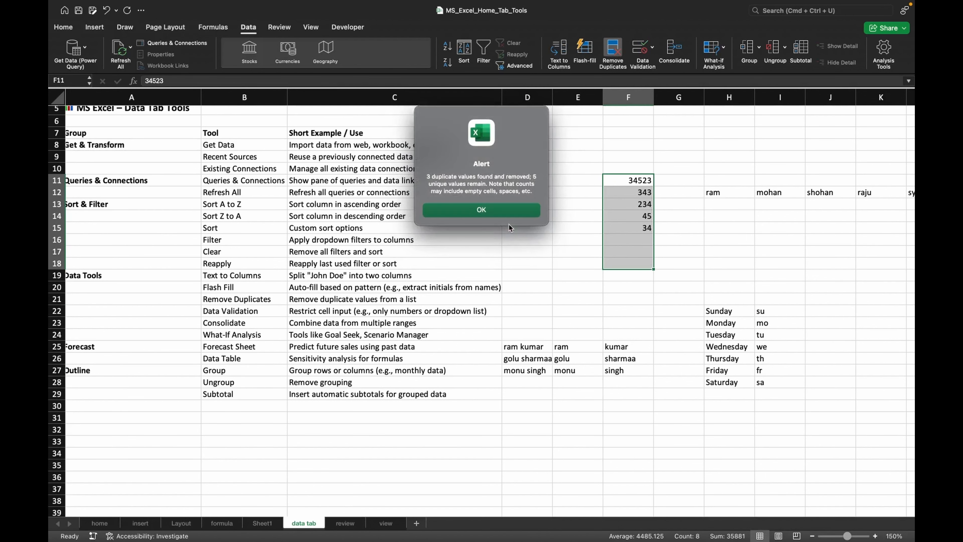
left_click(510, 209)
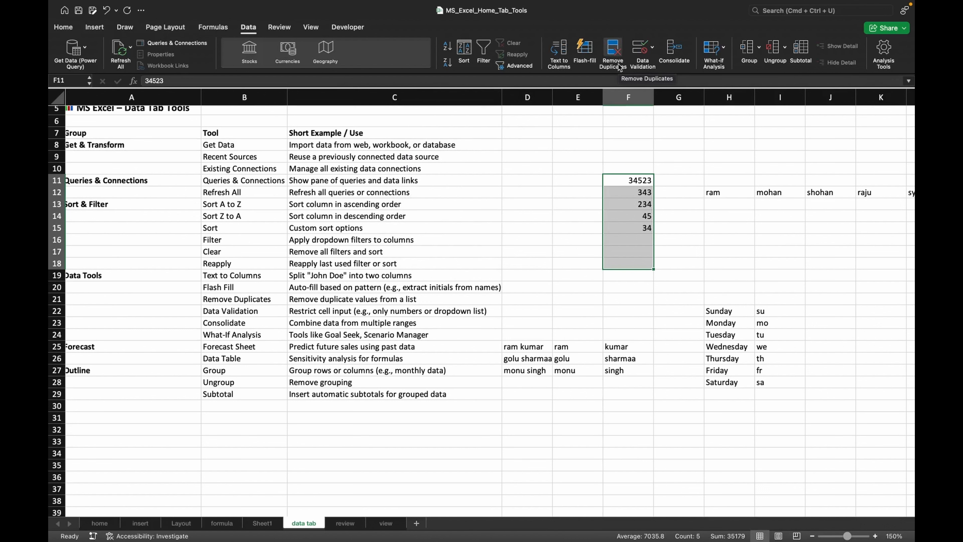
- Enter the heading voter age in cell M13
scroll(687, 201, "right", 2)
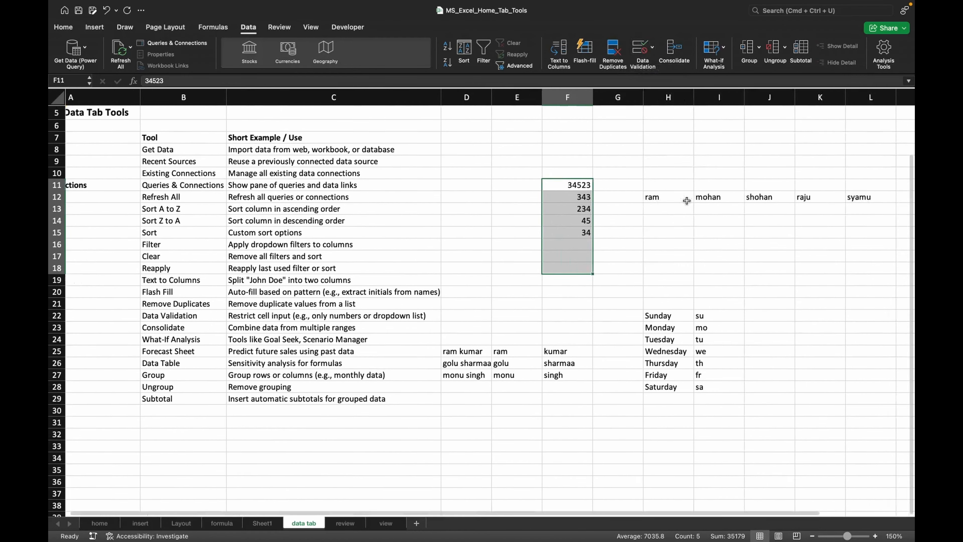
scroll(687, 200, "right", 3)
scroll(687, 201, "down", 3)
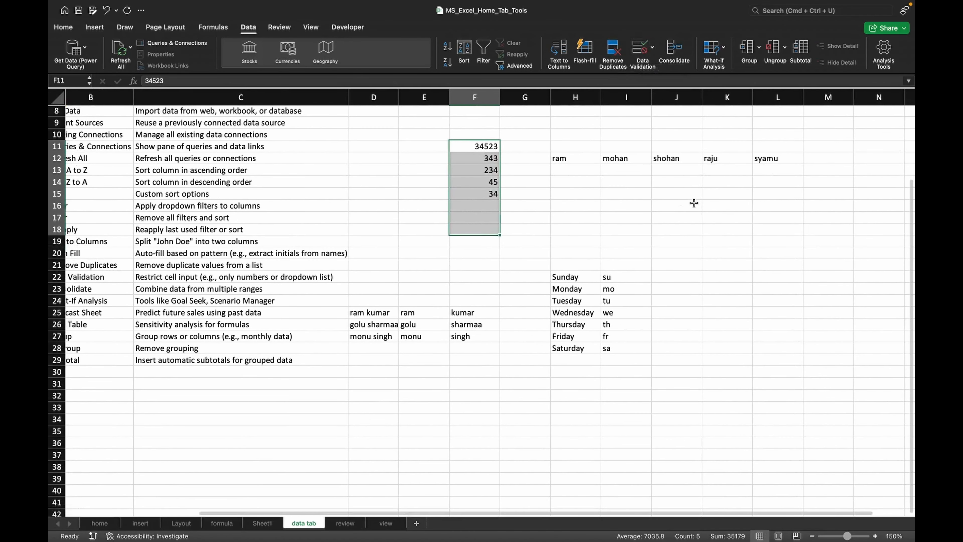
left_click(694, 205)
scroll(694, 202, "right", 4)
scroll(694, 201, "up", 1)
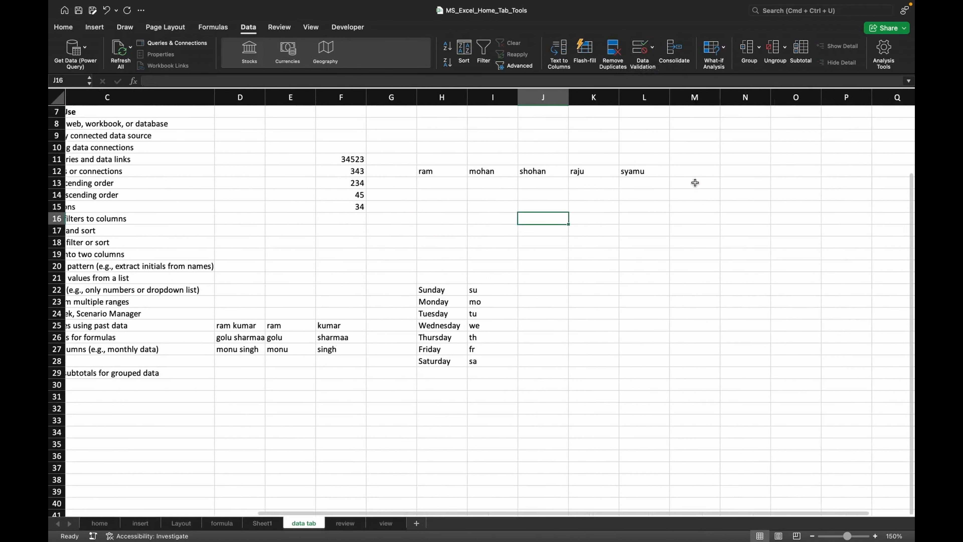
left_click(695, 182)
type("voter")
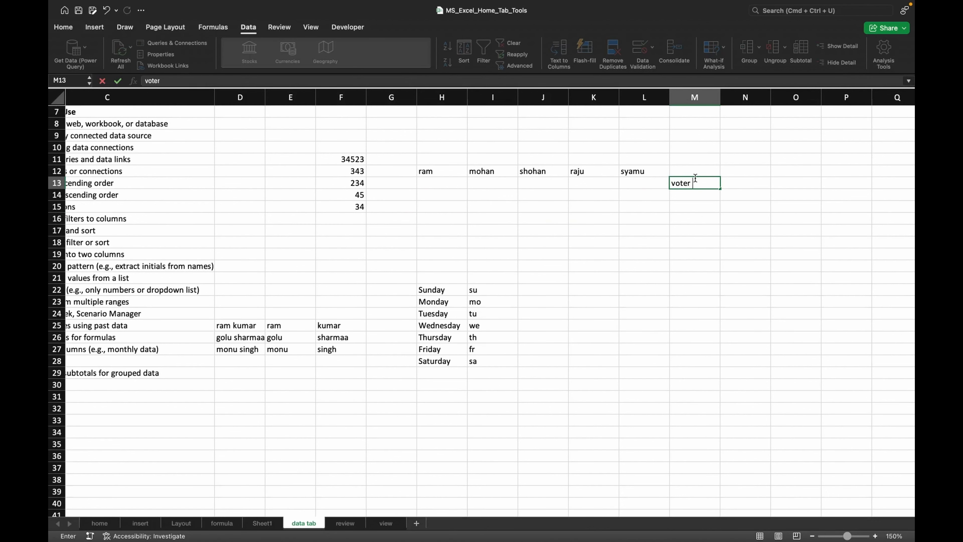
type(" age")
left_click(700, 197)
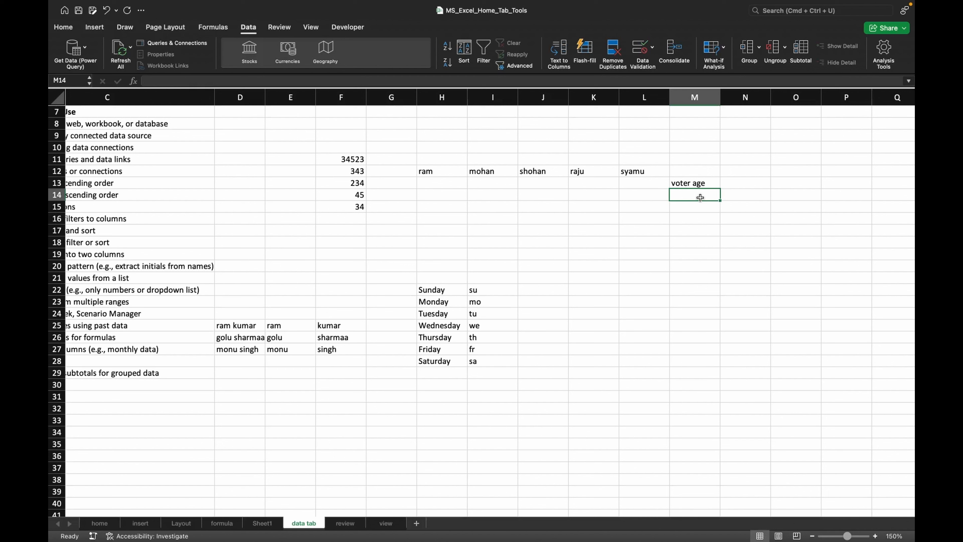
- Add a data validation rule to M14 allowing only whole numbers greater than 18, and fill it down column M to about row 21
left_click(644, 53)
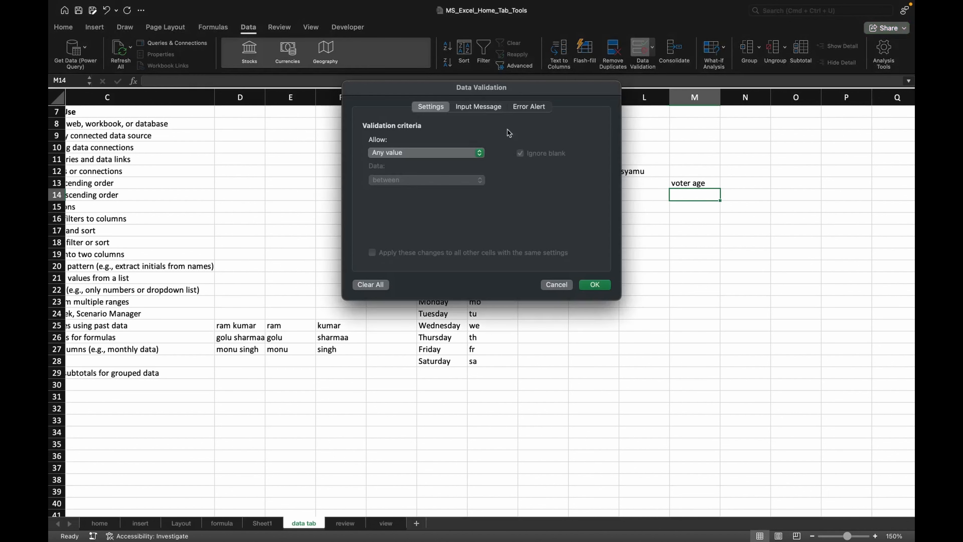
left_click(455, 156)
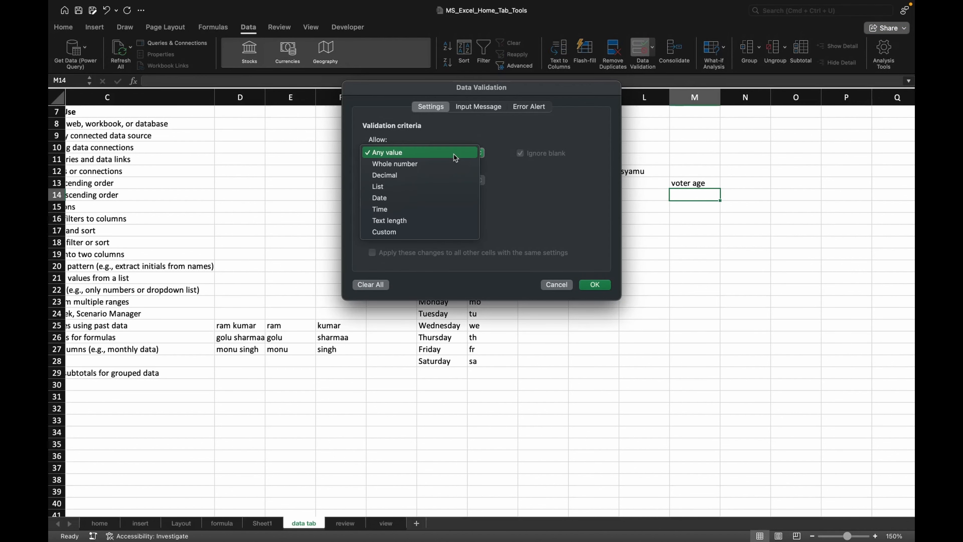
left_click(436, 165)
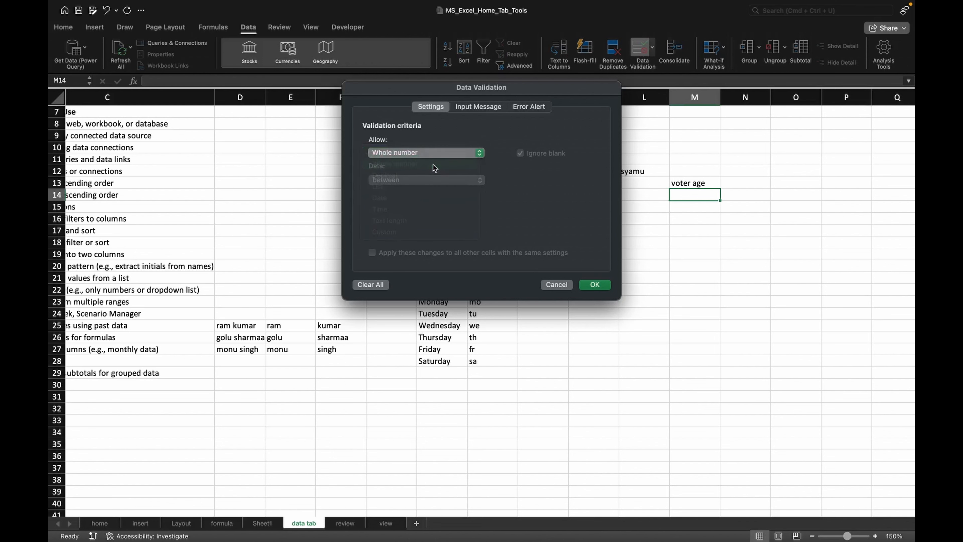
left_click(394, 183)
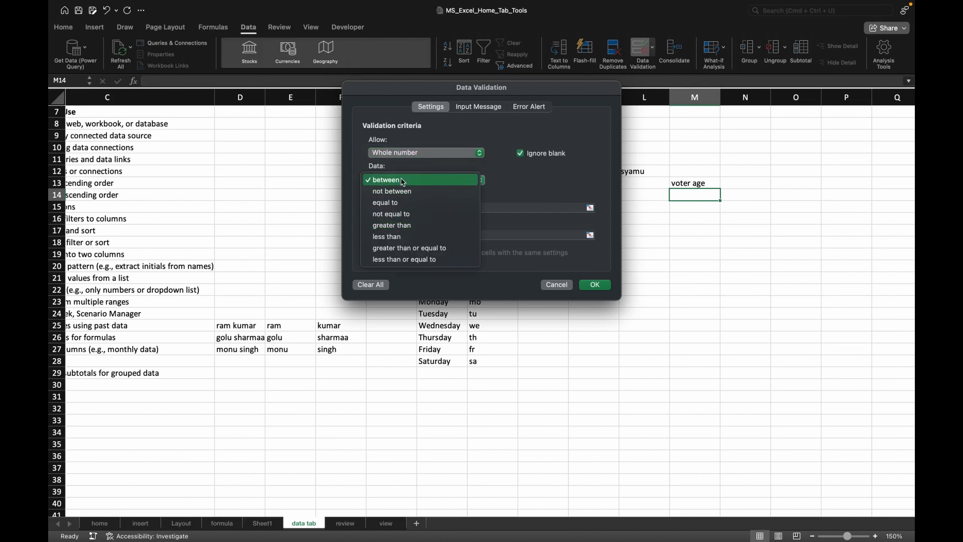
left_click(404, 226)
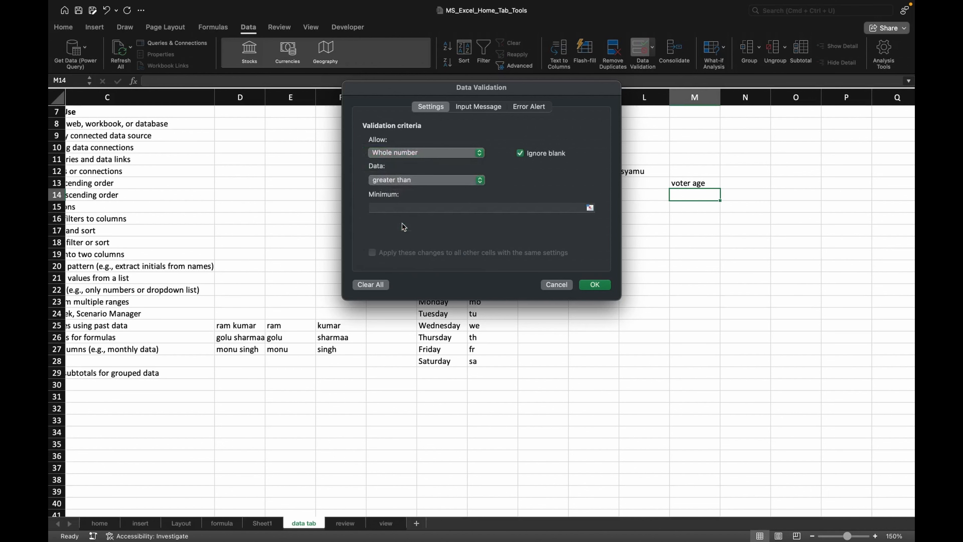
left_click(405, 207)
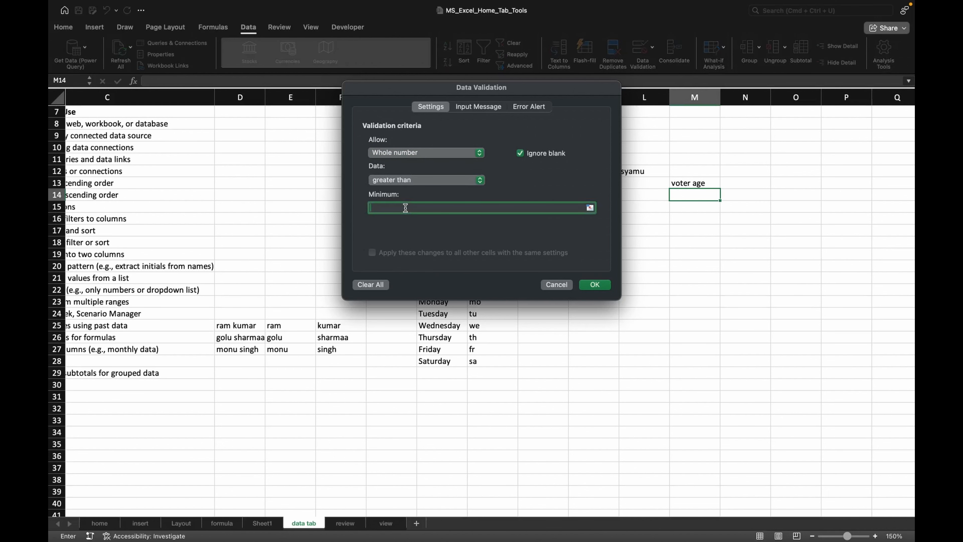
type("18")
left_click(598, 287)
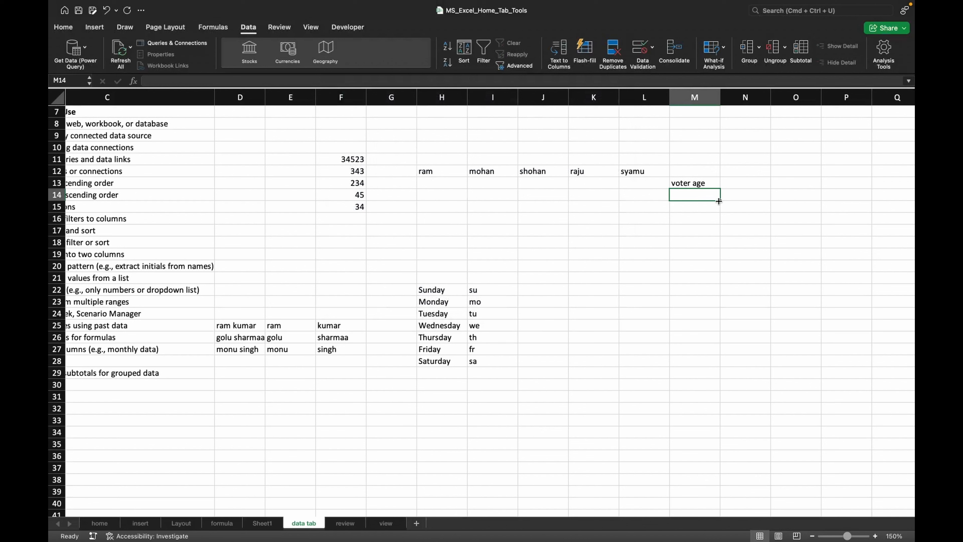
left_click_drag(720, 201, 711, 279)
- Try entering 17 and then 18 in M14, retrying after each rejection
left_click(689, 193)
type("17")
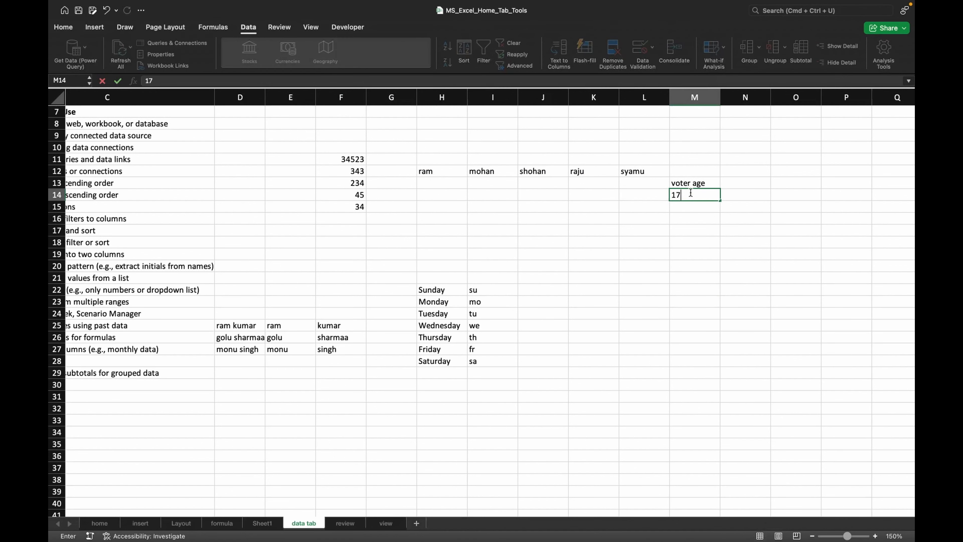
key("Return")
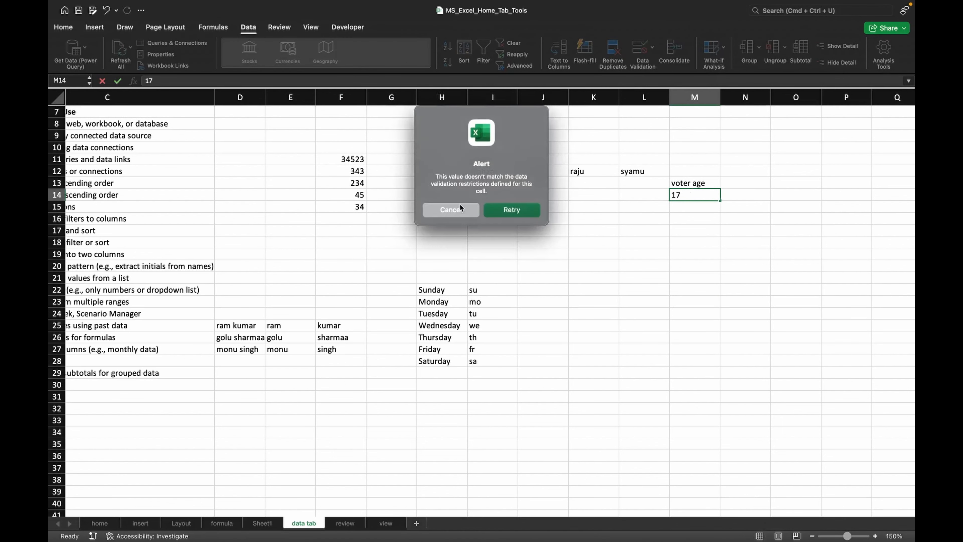
left_click(510, 210)
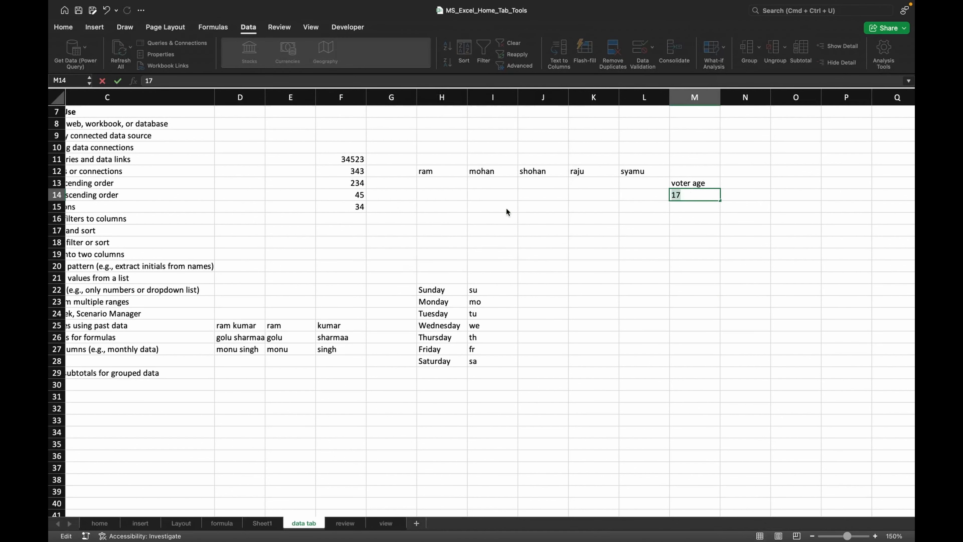
key("BackSpace")
type("18")
key("Return")
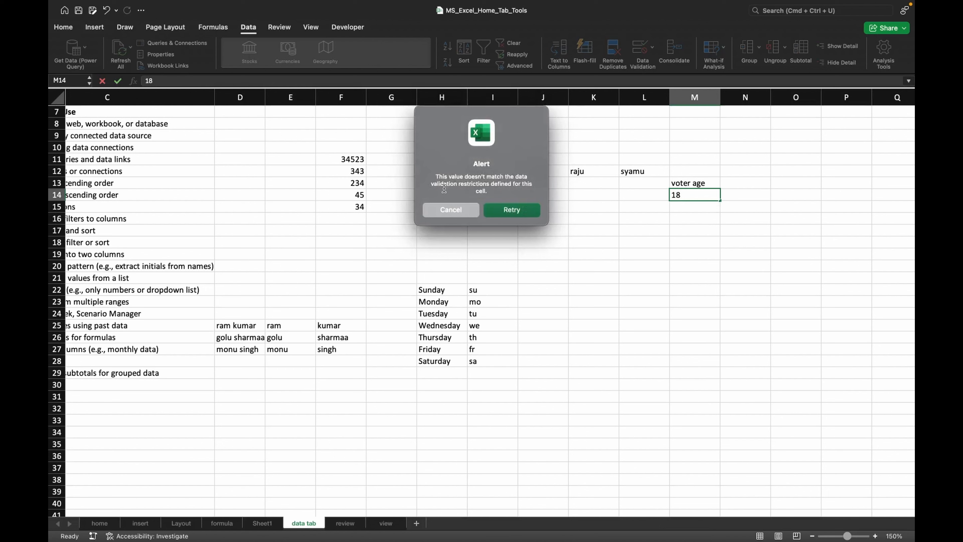
left_click(500, 212)
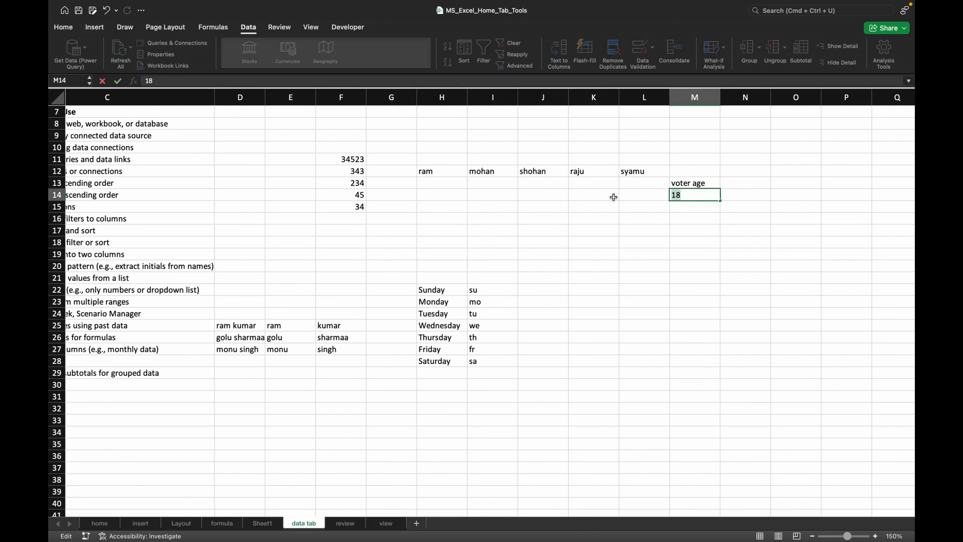
- Enter 19 in M14, then overwrite it with 28
type("19")
left_click(700, 212)
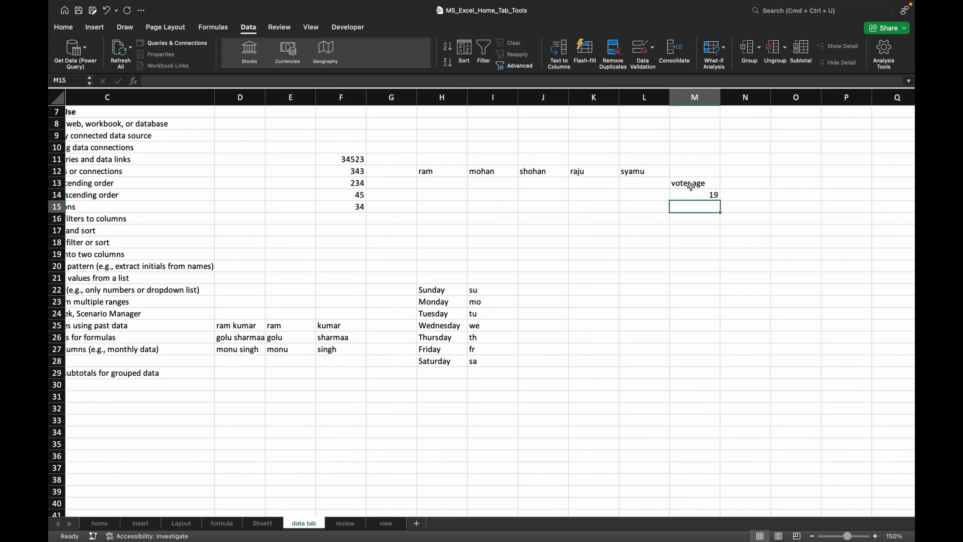
left_click(691, 195)
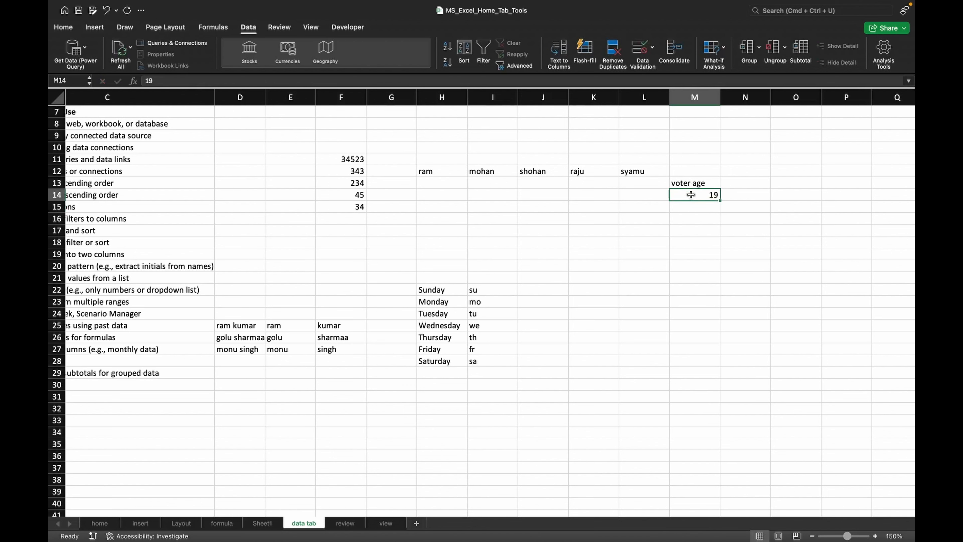
type("28")
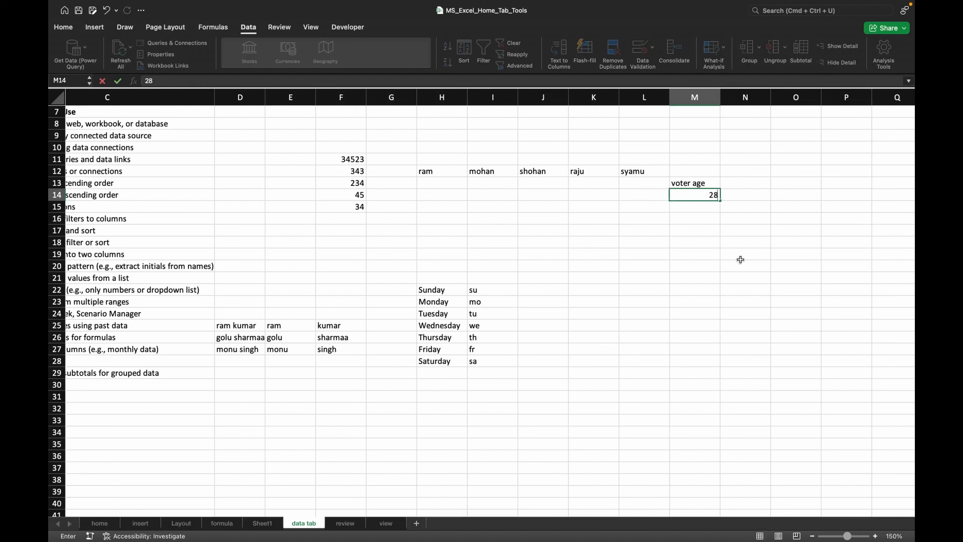
left_click(740, 255)
left_click(702, 198)
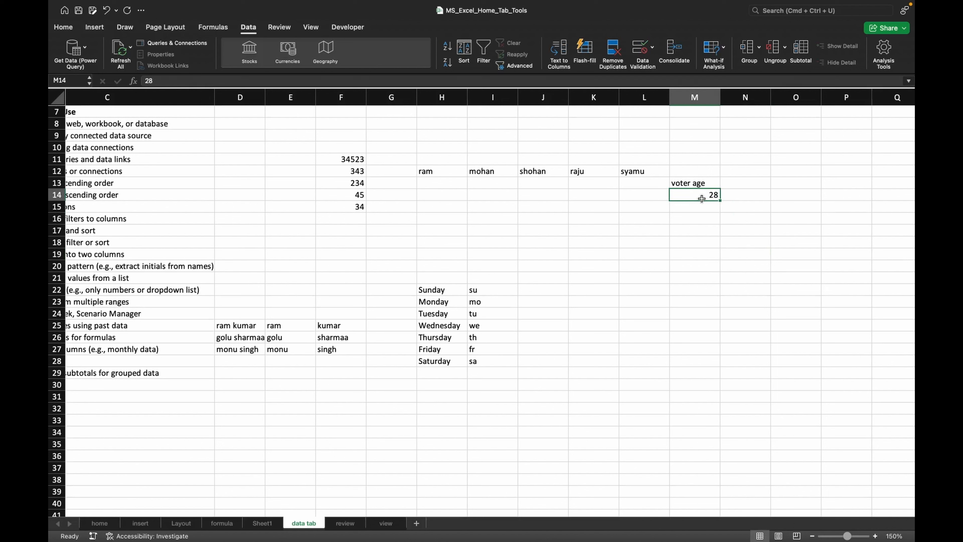
left_click(700, 203)
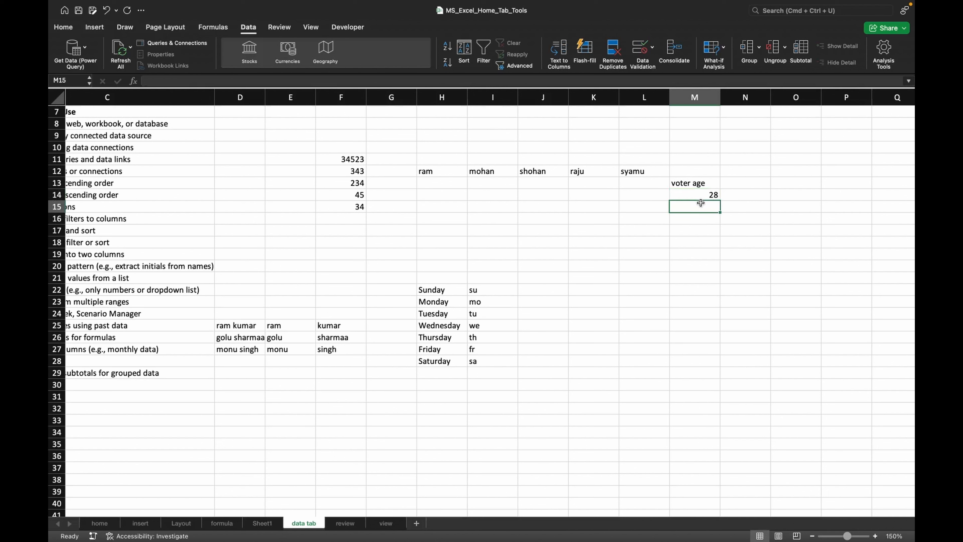
- Try entering 13 in M15 and clear the rejected entry
type("13")
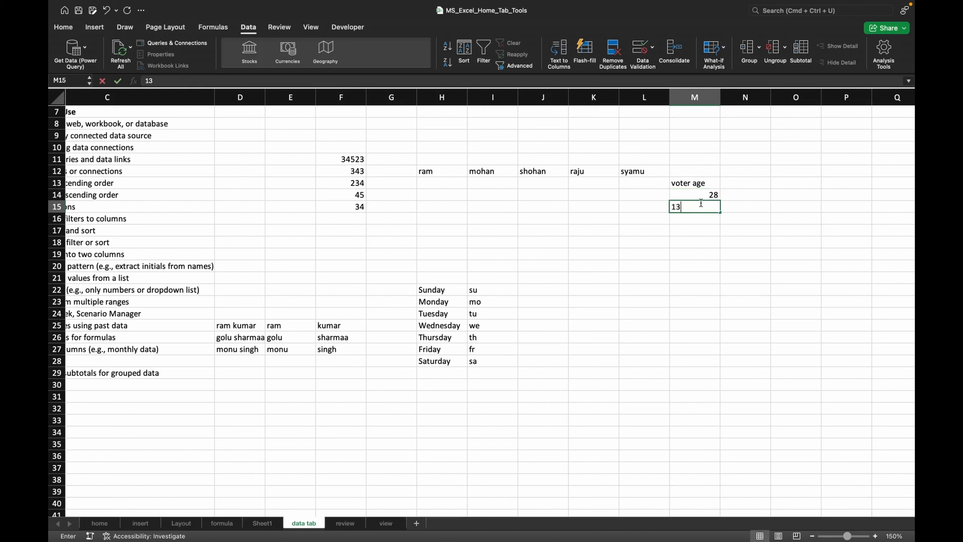
key("Return")
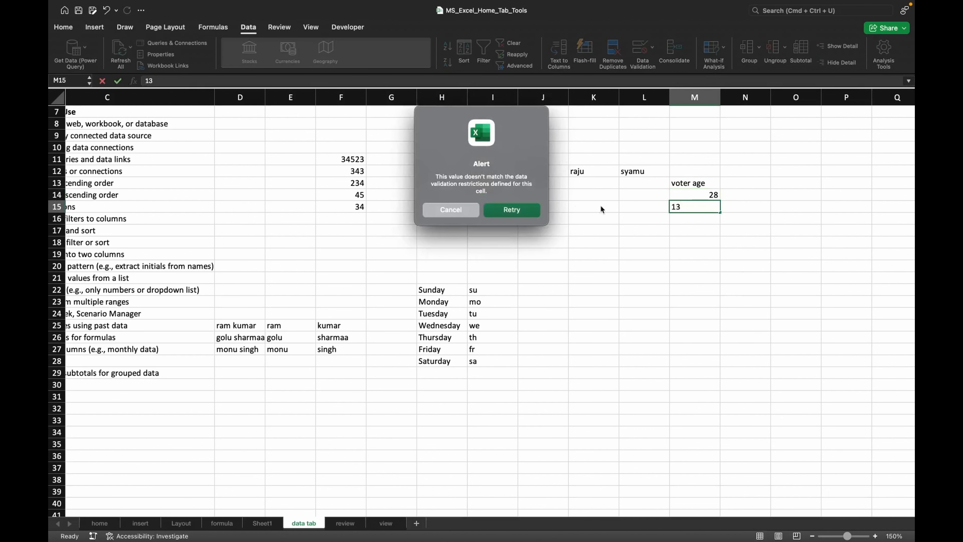
left_click(510, 212)
key("Return")
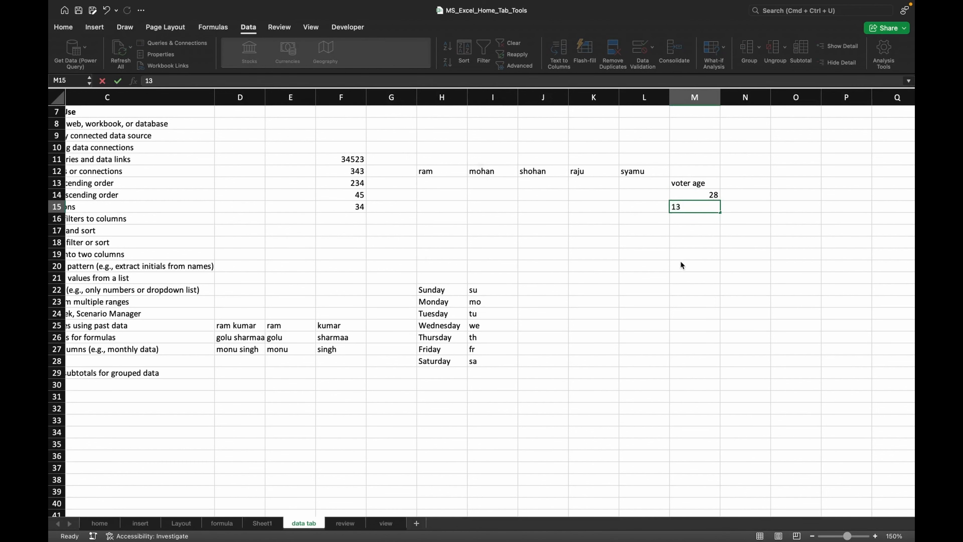
left_click(516, 212)
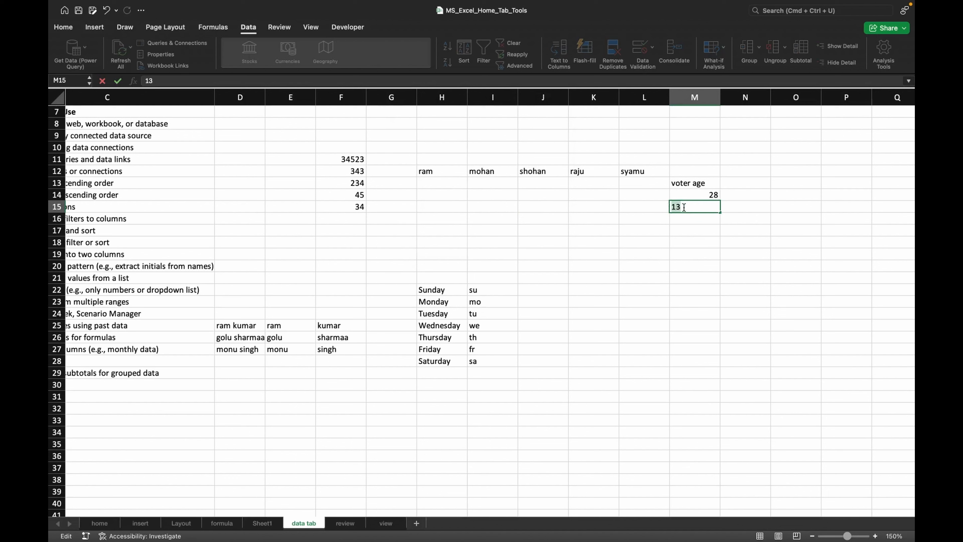
key("BackSpace")
- Add an input message to M18's validation titled 'age should be 18' with the message 'inter age above 18'
left_click(676, 245)
left_click(641, 61)
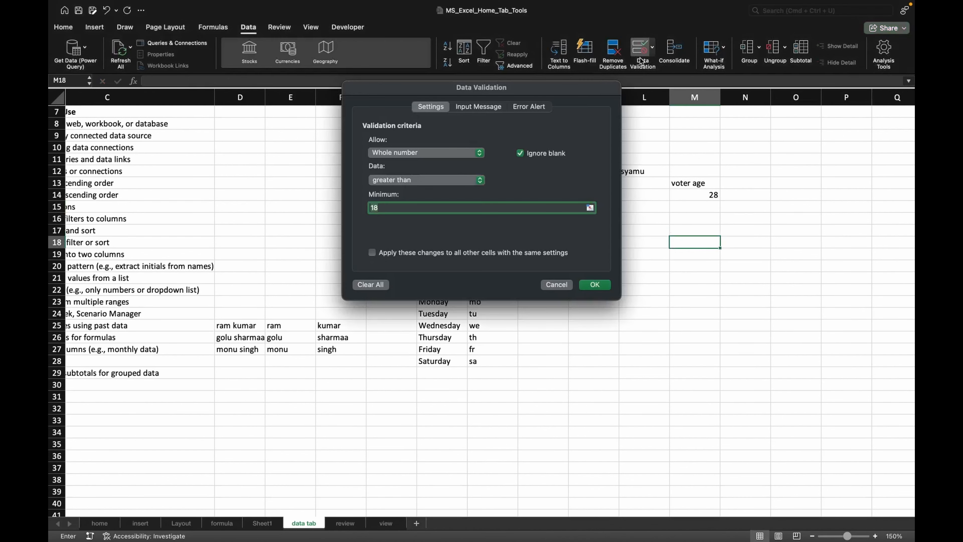
left_click(469, 113)
left_click(522, 109)
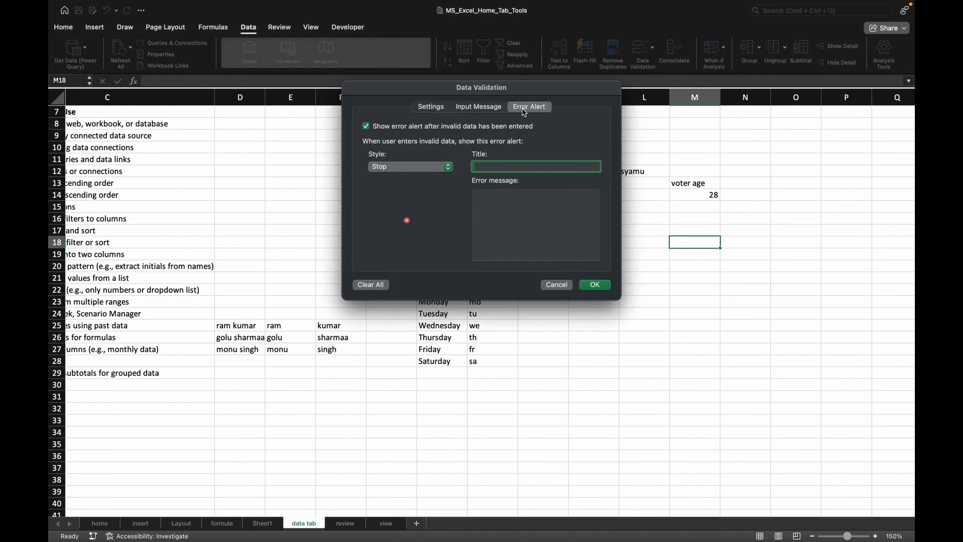
left_click(469, 109)
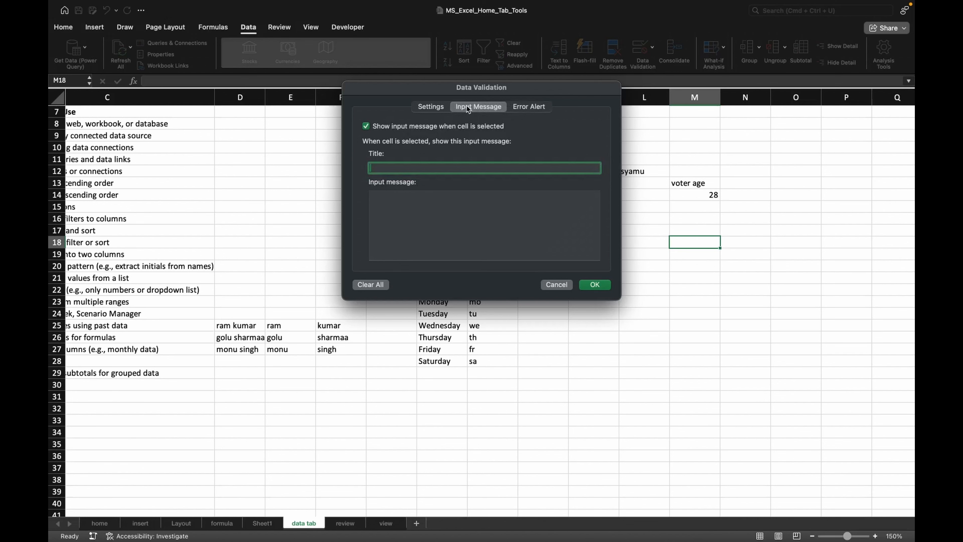
left_click(436, 109)
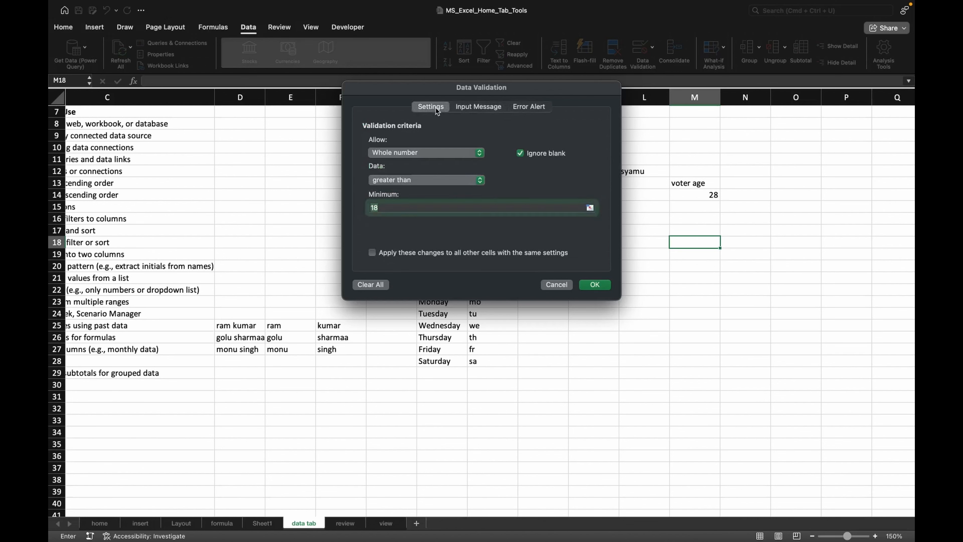
left_click(476, 110)
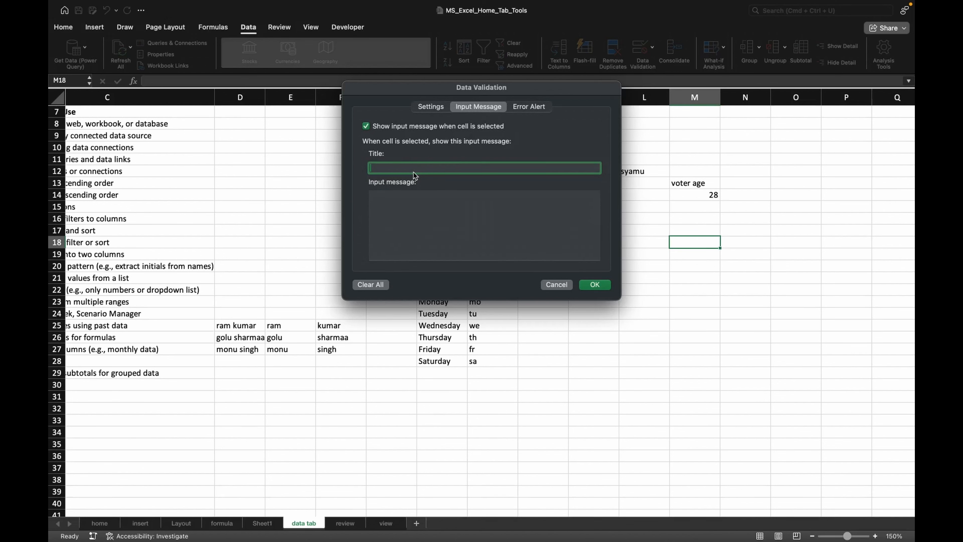
type("age should be 18")
left_click(411, 200)
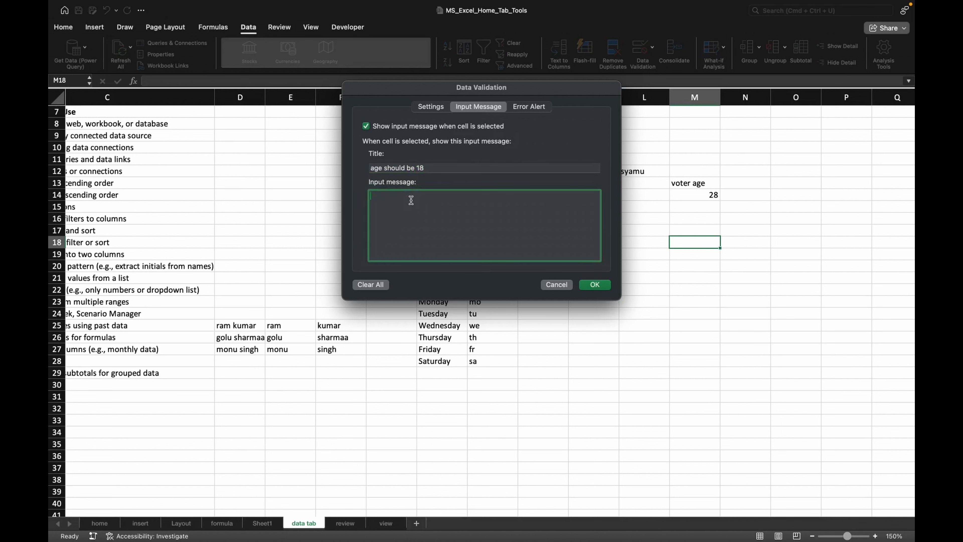
type("inter age above 18")
left_click(594, 285)
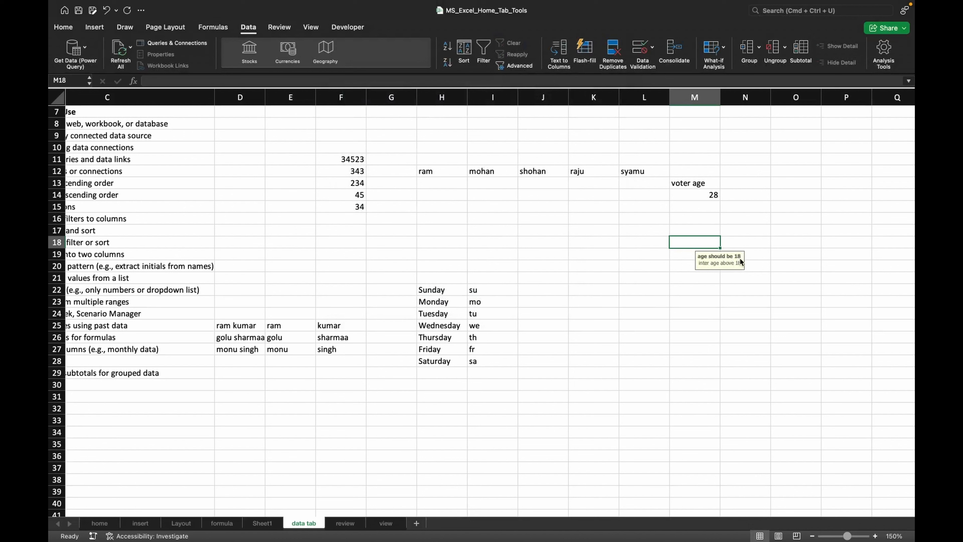
left_click(690, 211)
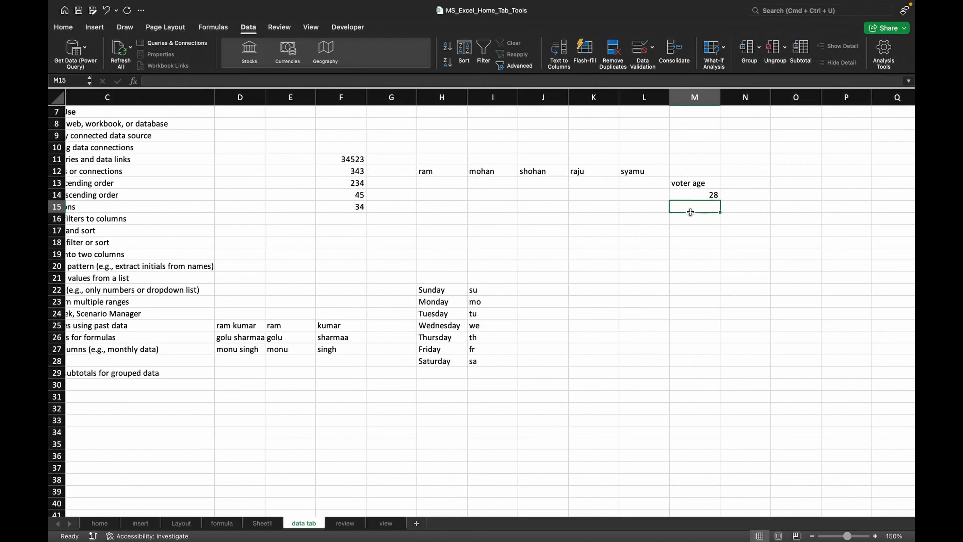
left_click(693, 223)
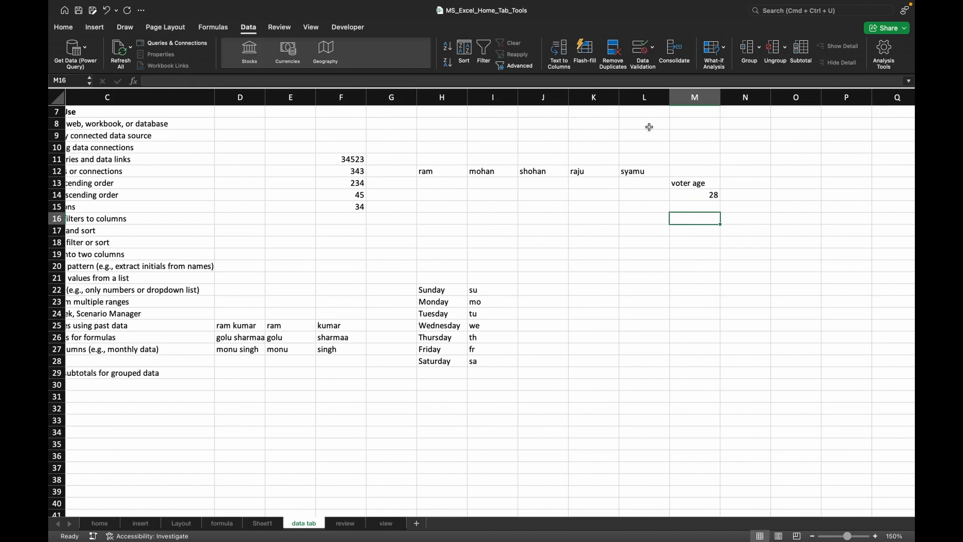
- Set M16's validation error alert to Warning style with the error message 'this is not valid'
left_click(645, 62)
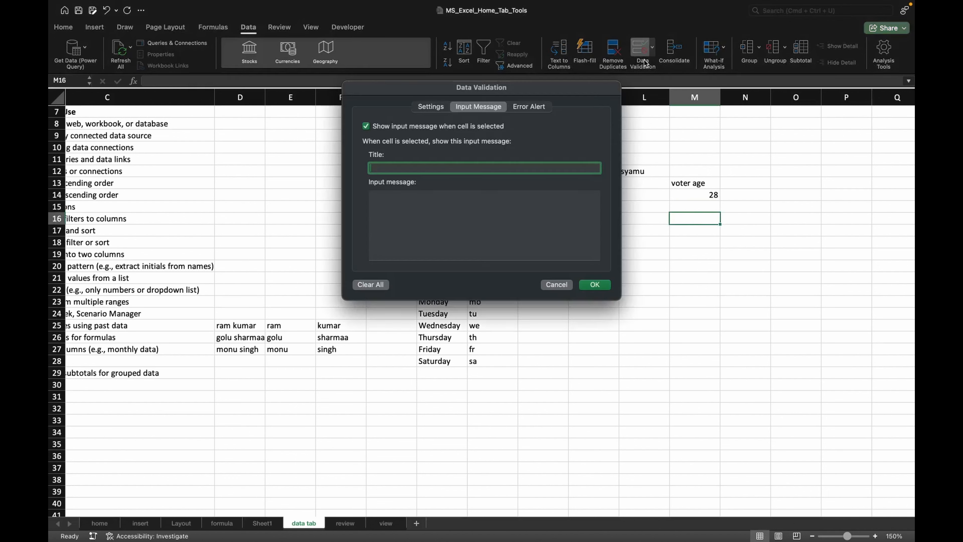
left_click(519, 107)
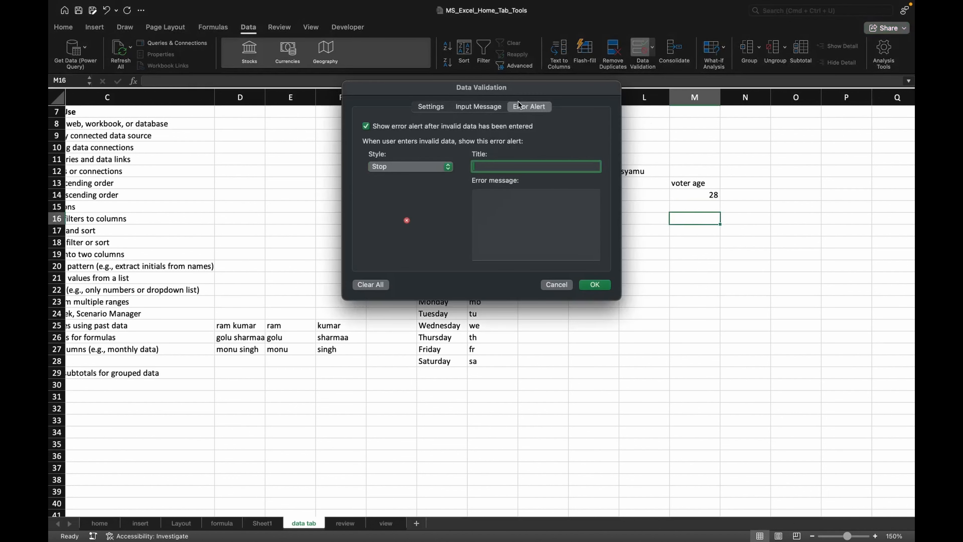
left_click(402, 168)
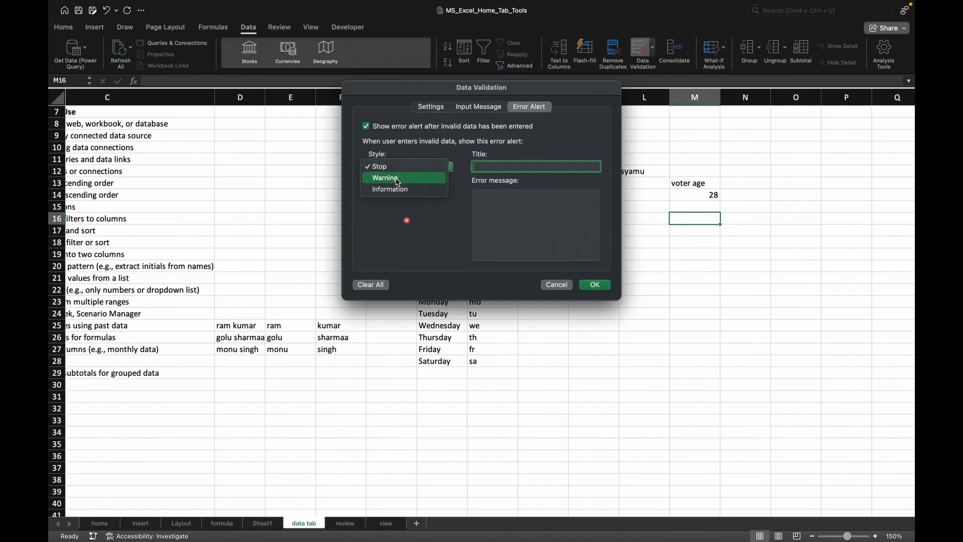
left_click(396, 178)
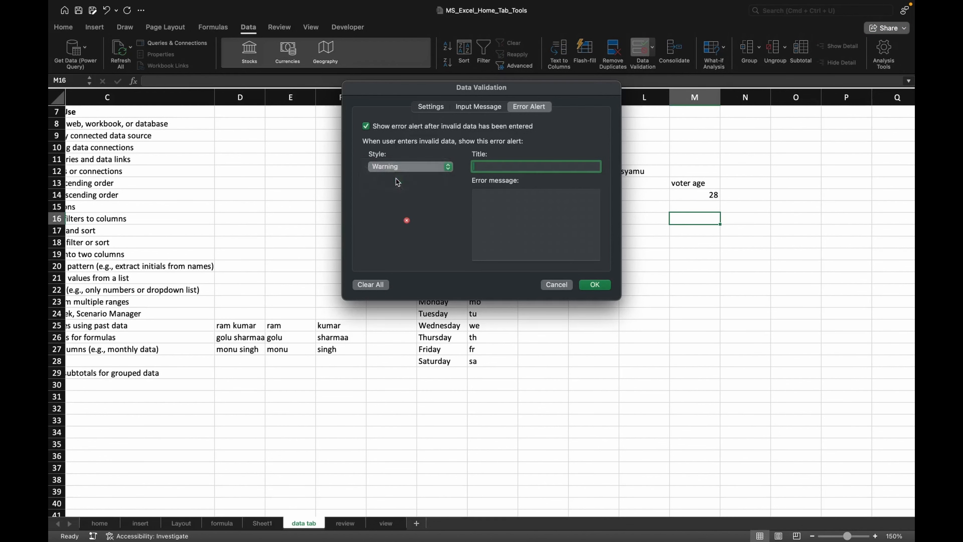
left_click(495, 203)
type("this is not valid")
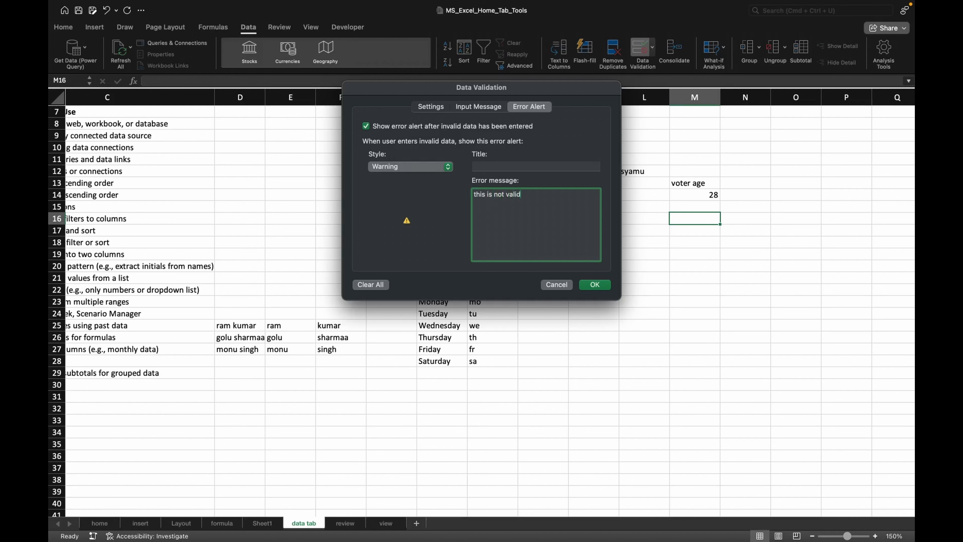
left_click(594, 285)
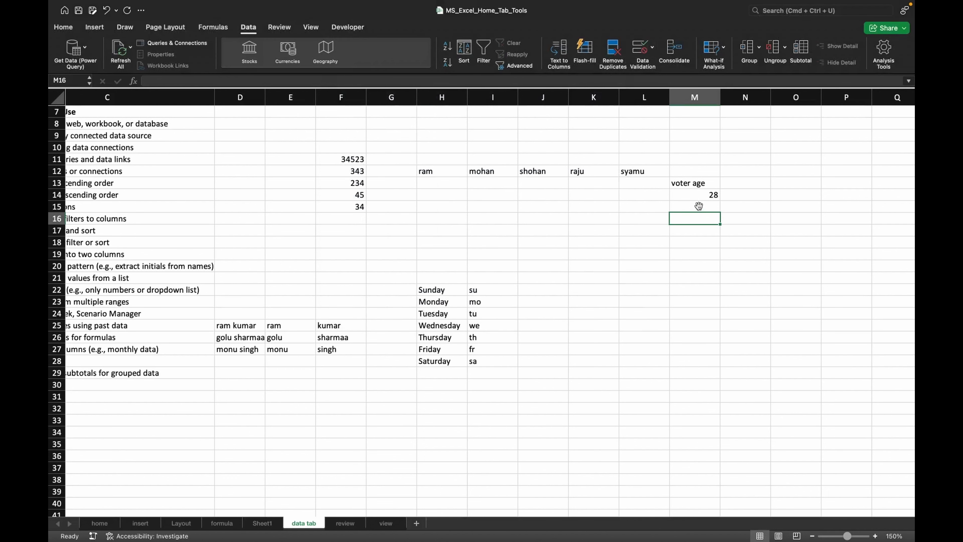
- Try entering 15 in M15, retrying after the rejection, and clear the rejected entry
left_click(698, 206)
type("15")
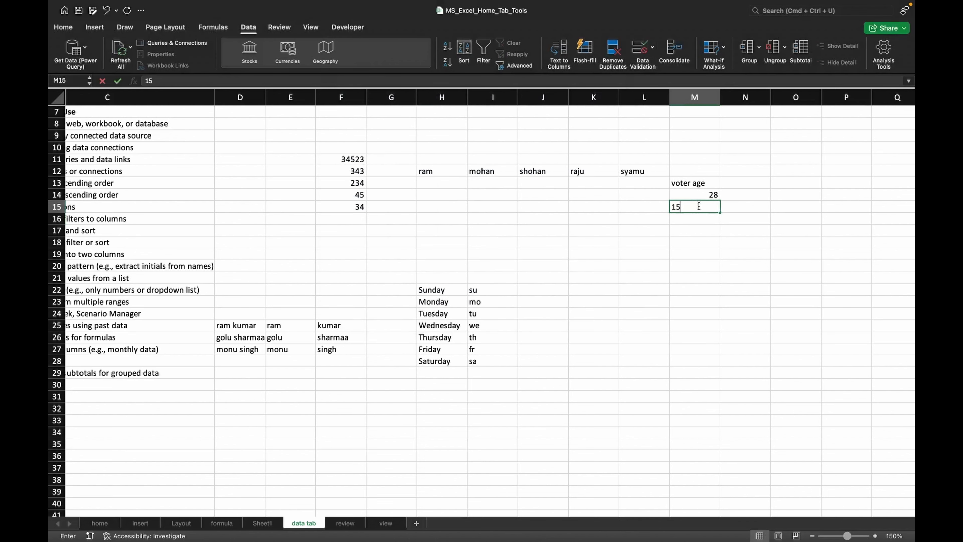
key("Return")
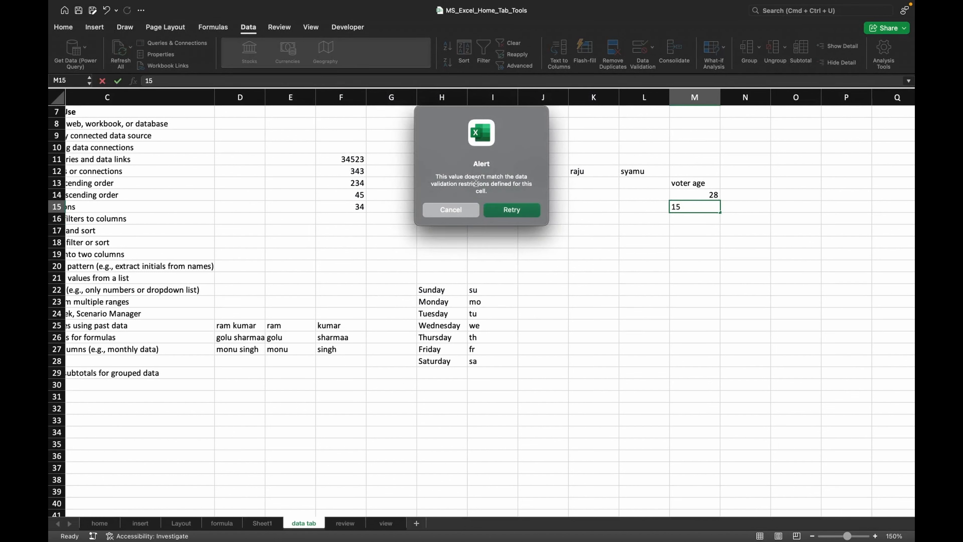
left_click(511, 210)
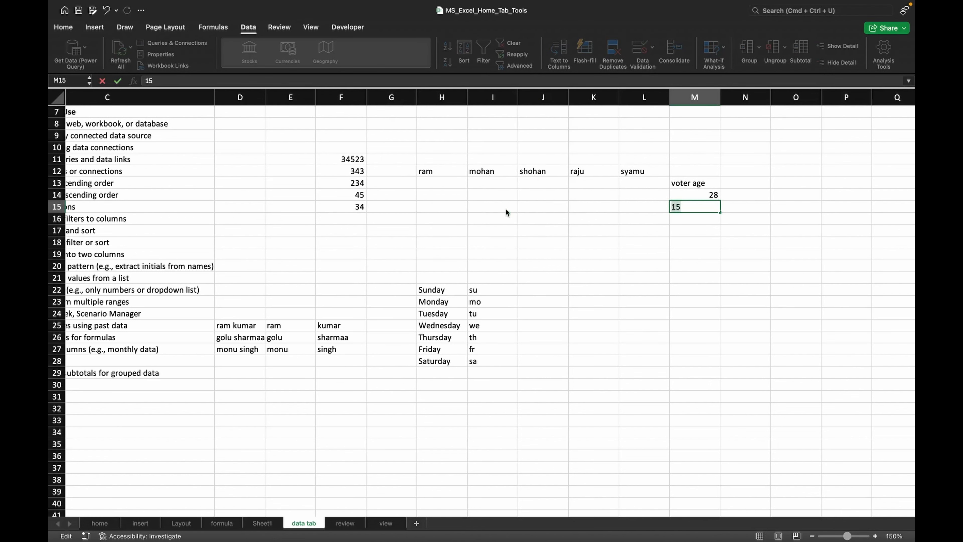
left_click(699, 207)
left_click(695, 215)
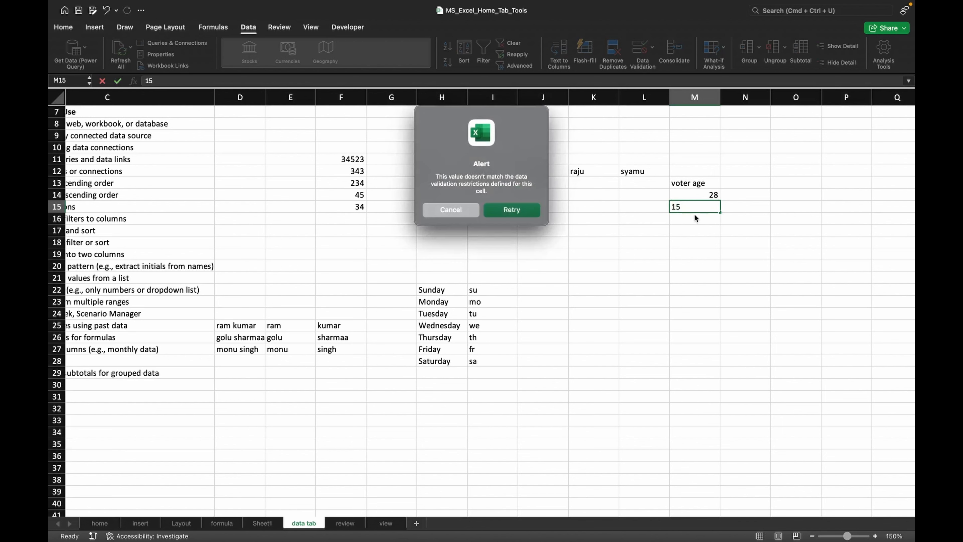
left_click(504, 212)
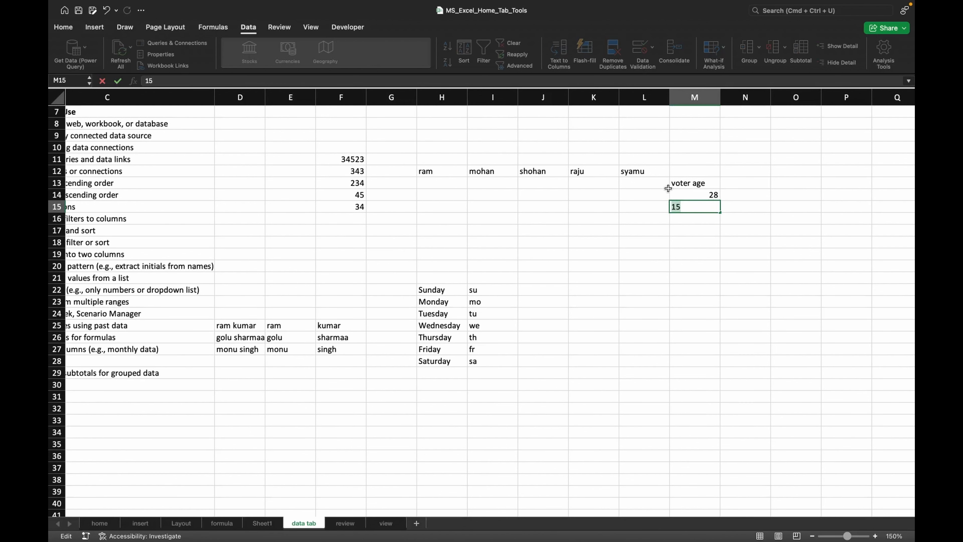
key("BackSpace")
left_click(689, 215)
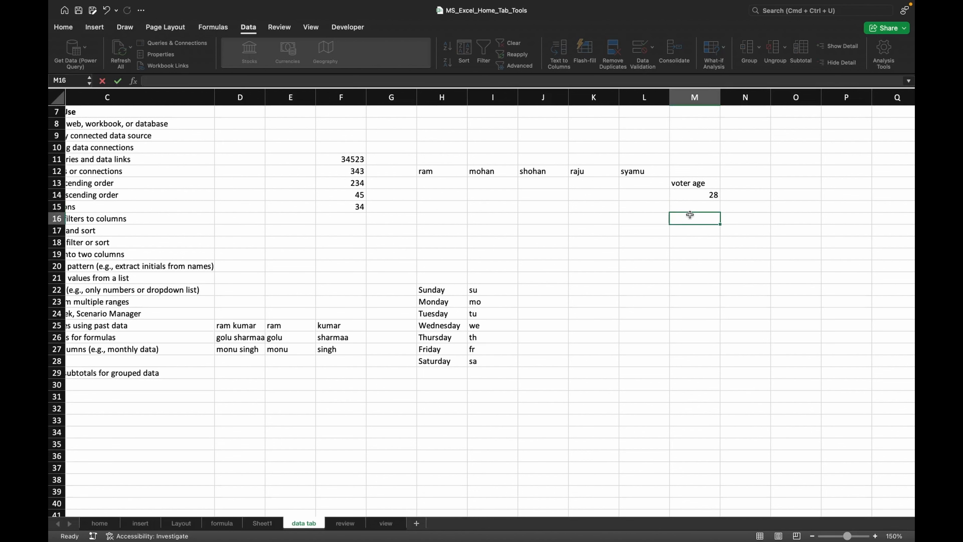
- Select O15:O26 and give it a Warning error alert titled 'check' with the message 'invalid'
left_click(614, 57)
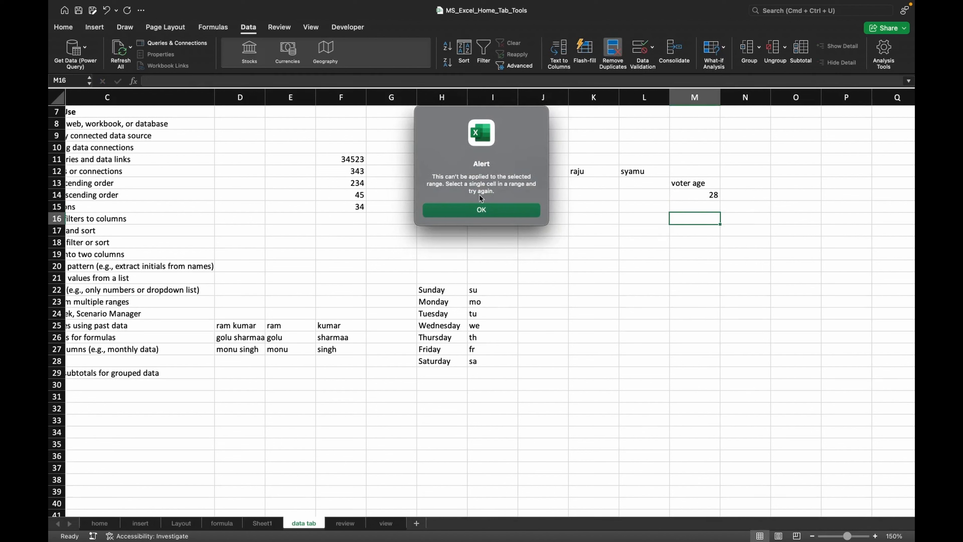
left_click(480, 211)
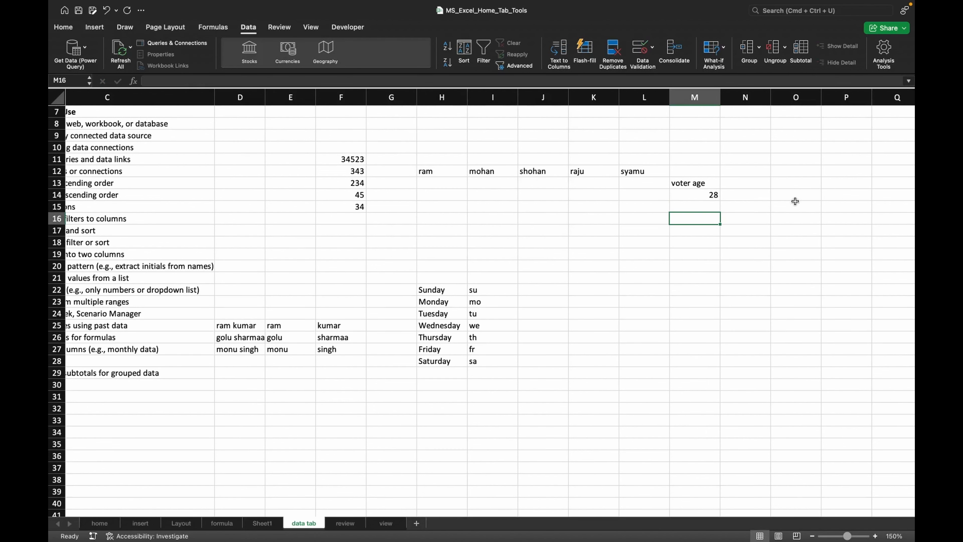
left_click_drag(793, 204, 799, 339)
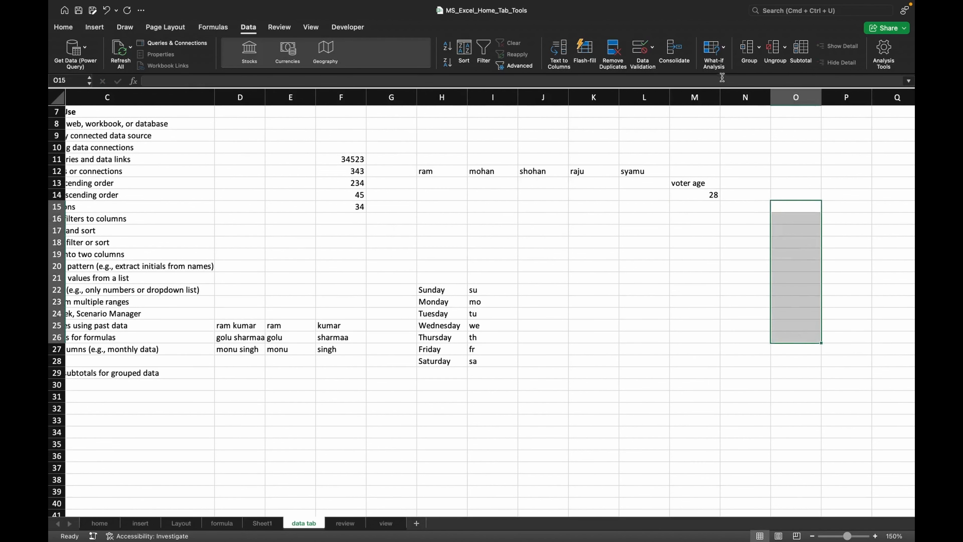
left_click(638, 57)
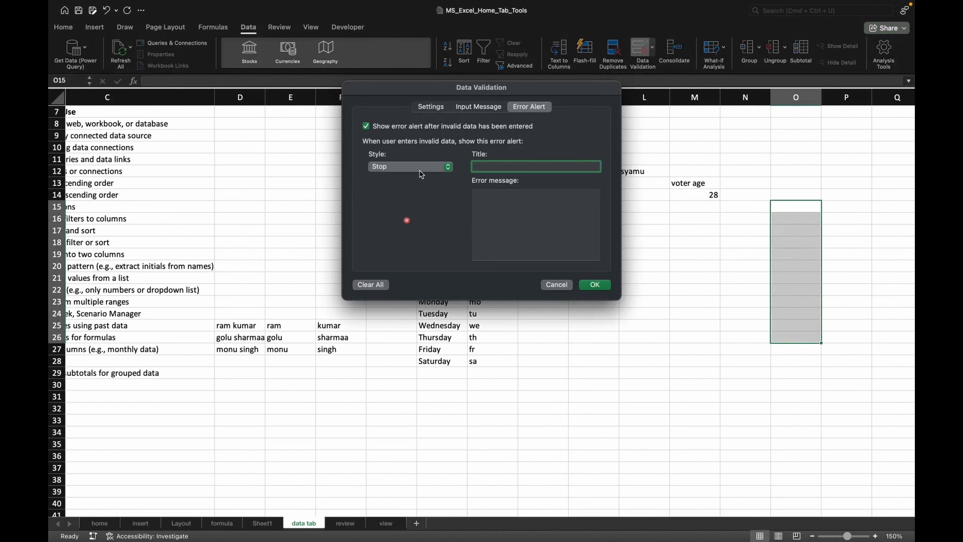
left_click(412, 167)
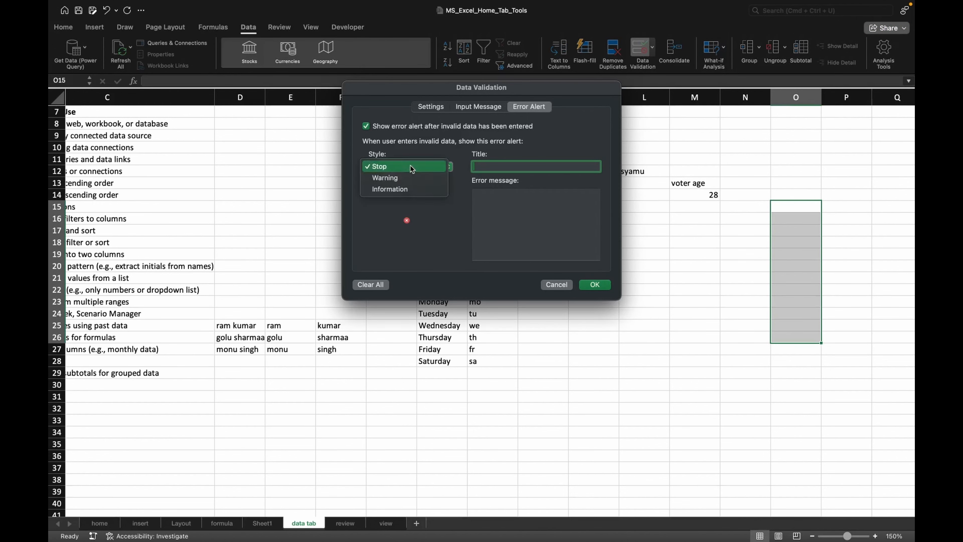
left_click(397, 177)
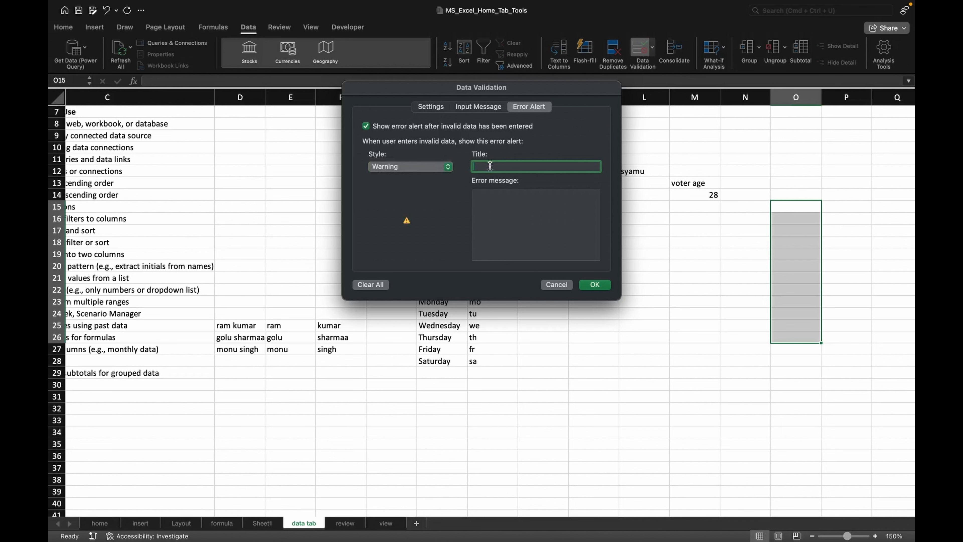
type("check")
left_click(501, 193)
type("invalid")
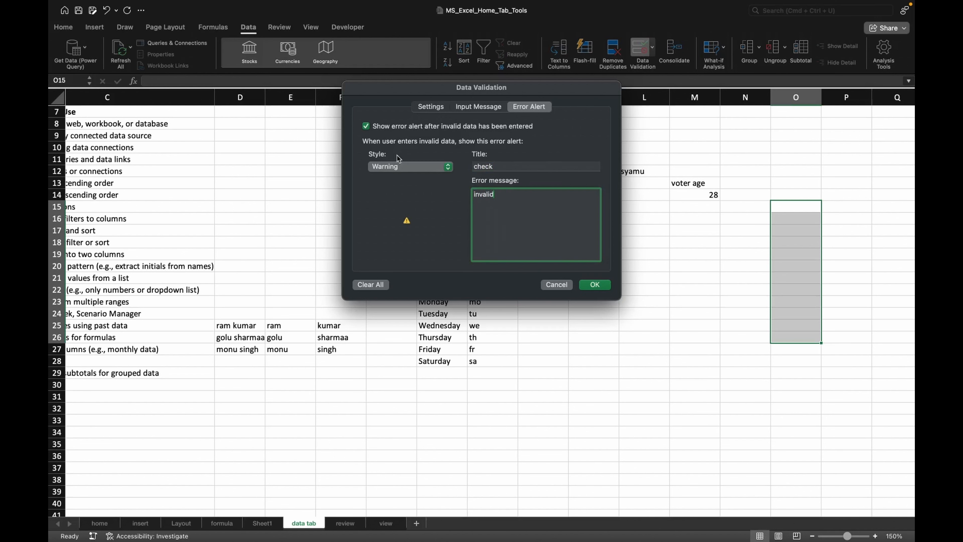
- Restrict O15:O26 to whole numbers between 18 and 80
left_click(425, 108)
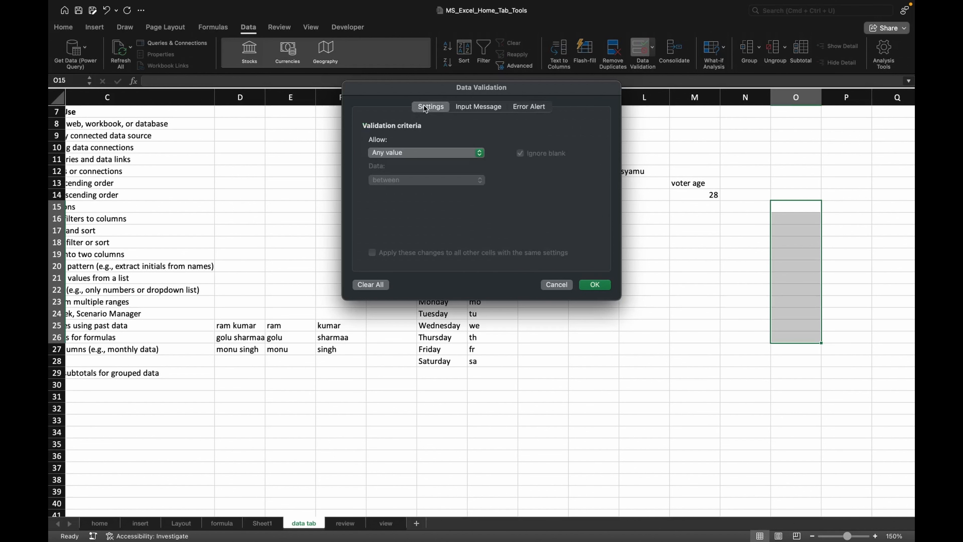
left_click(402, 150)
left_click(401, 165)
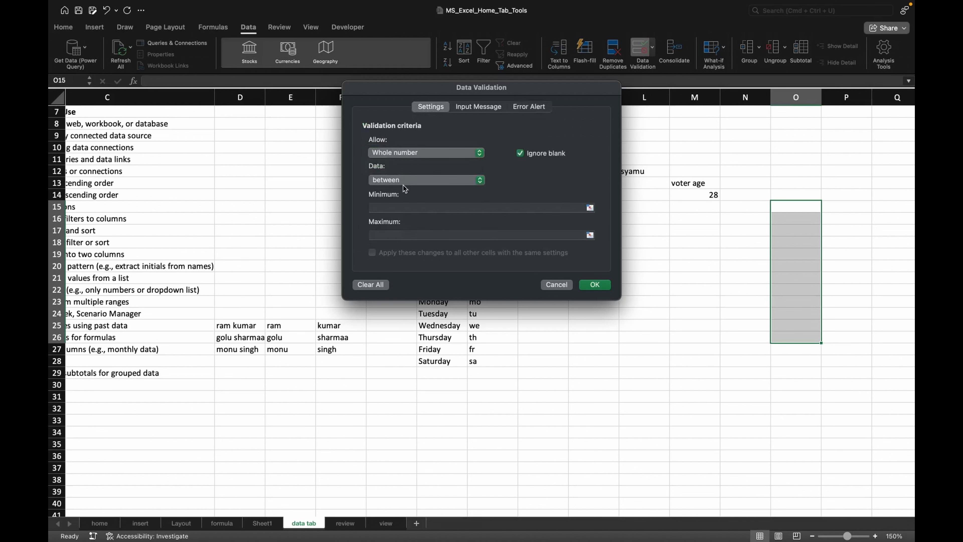
left_click(394, 206)
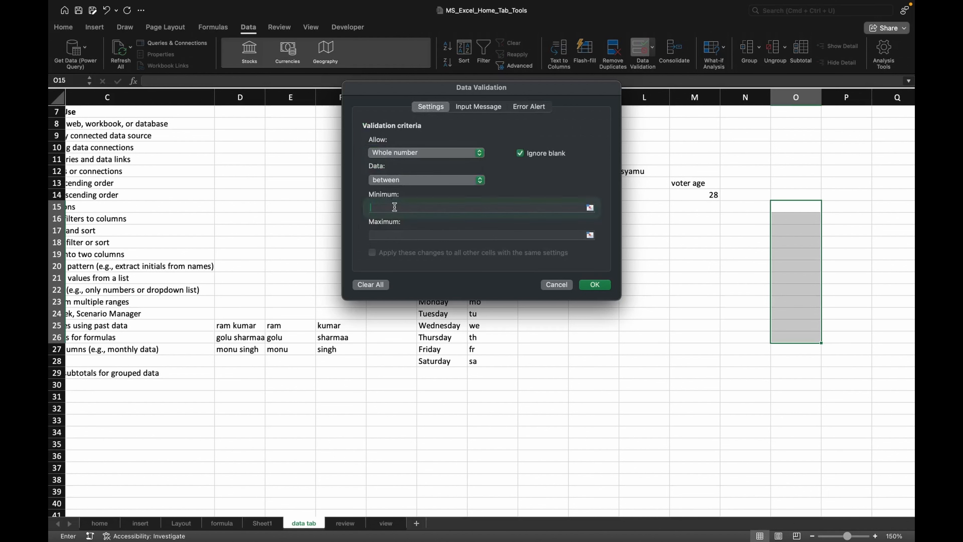
type("1")
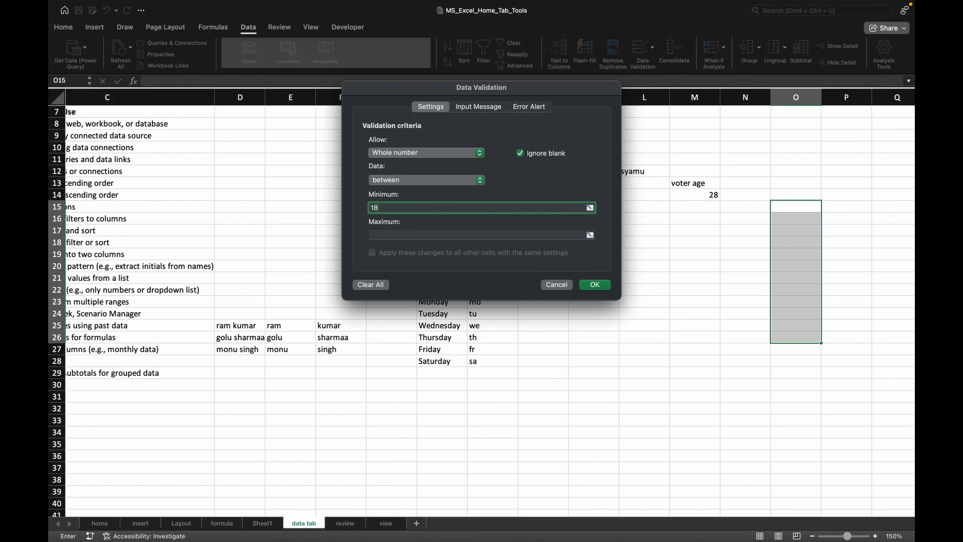
type("8")
left_click(393, 233)
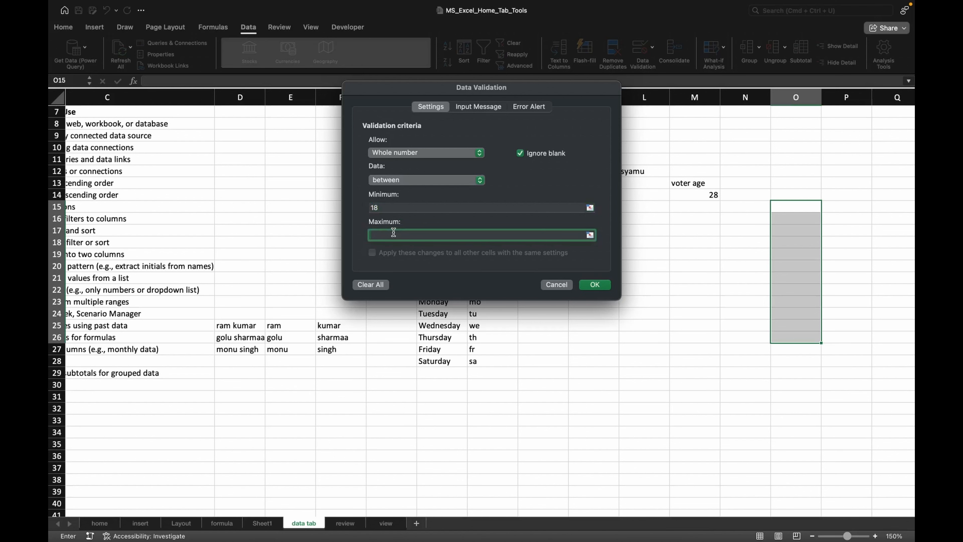
type("80")
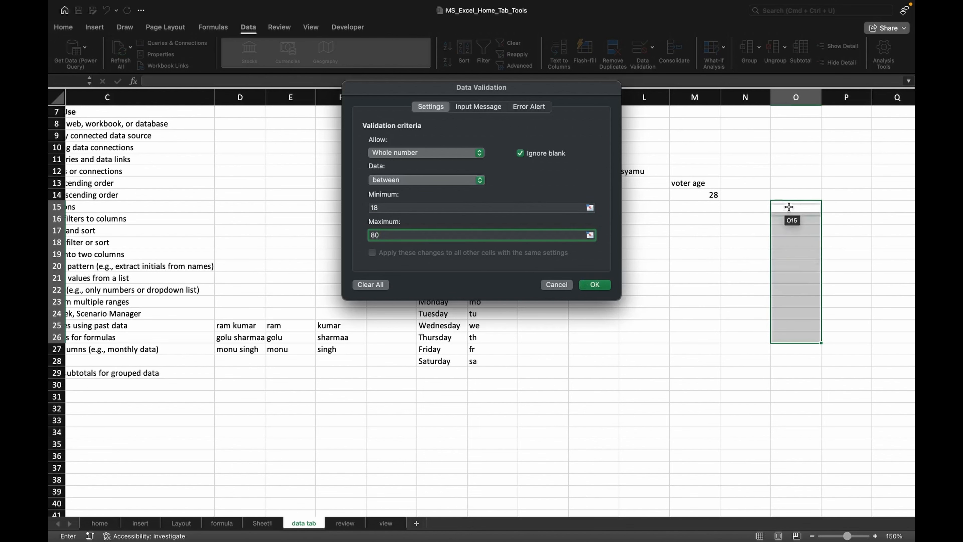
left_click(590, 287)
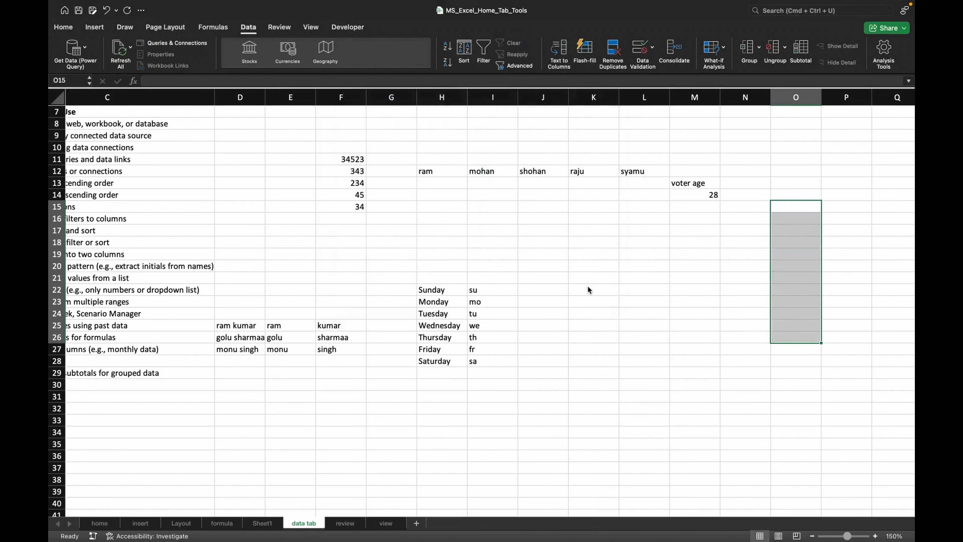
- Enter 18 in O15 and 17 in O16, accepting the invalid value at the warning
left_click(803, 208)
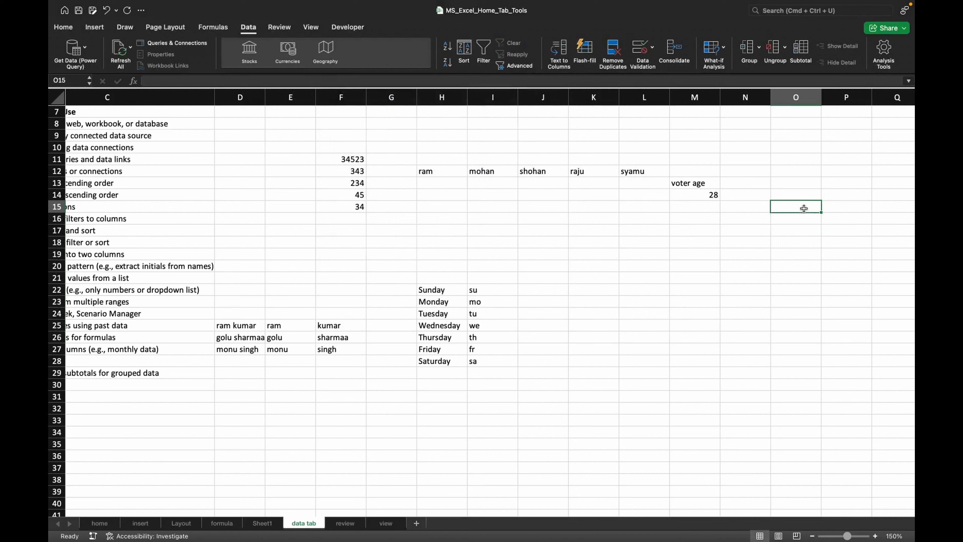
type("28")
key("Return")
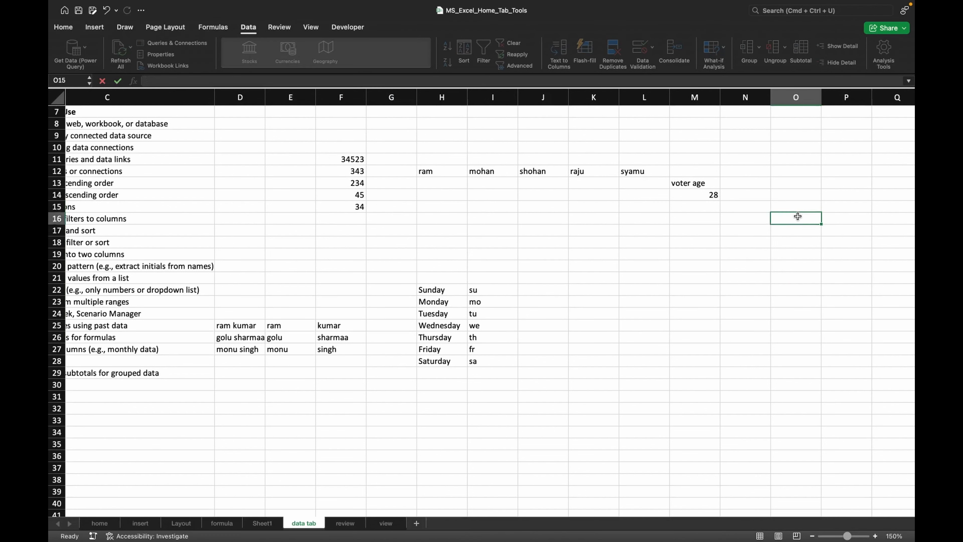
type("18")
key("Return")
type("17")
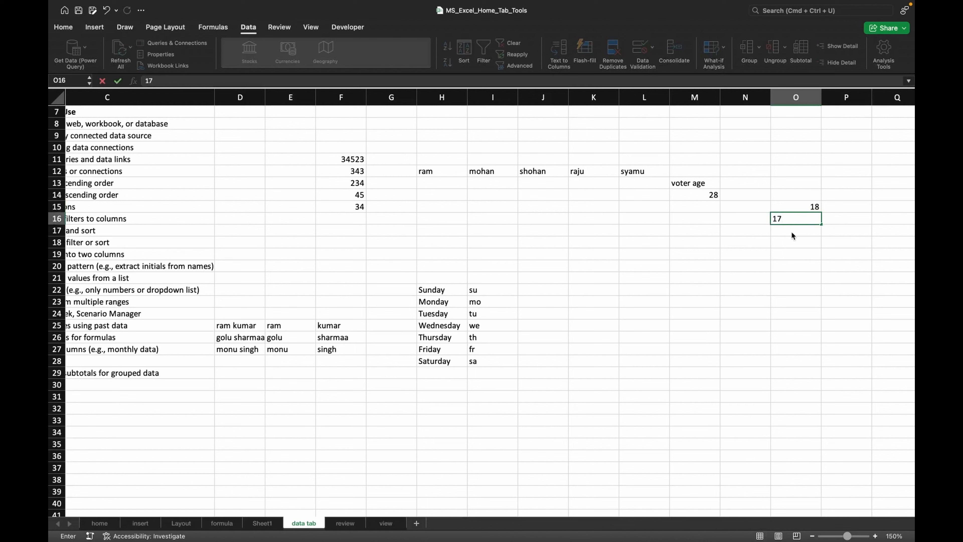
key("Return")
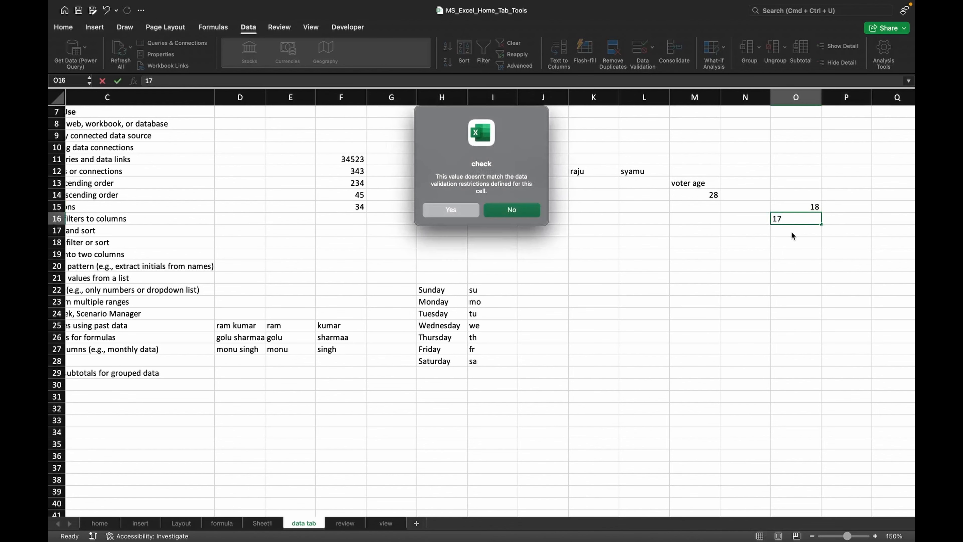
left_click(457, 212)
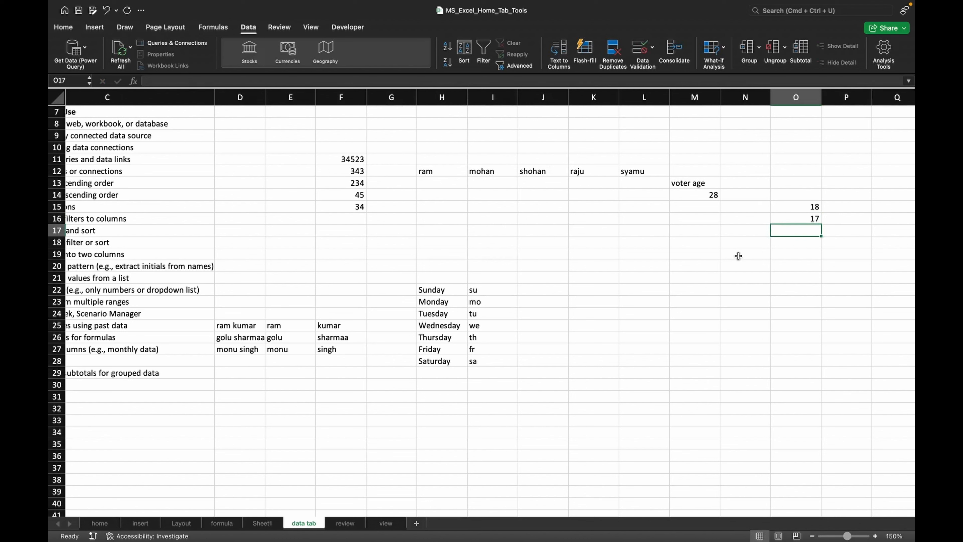
- Enter the list items male in N26 and female in N27
left_click(723, 279)
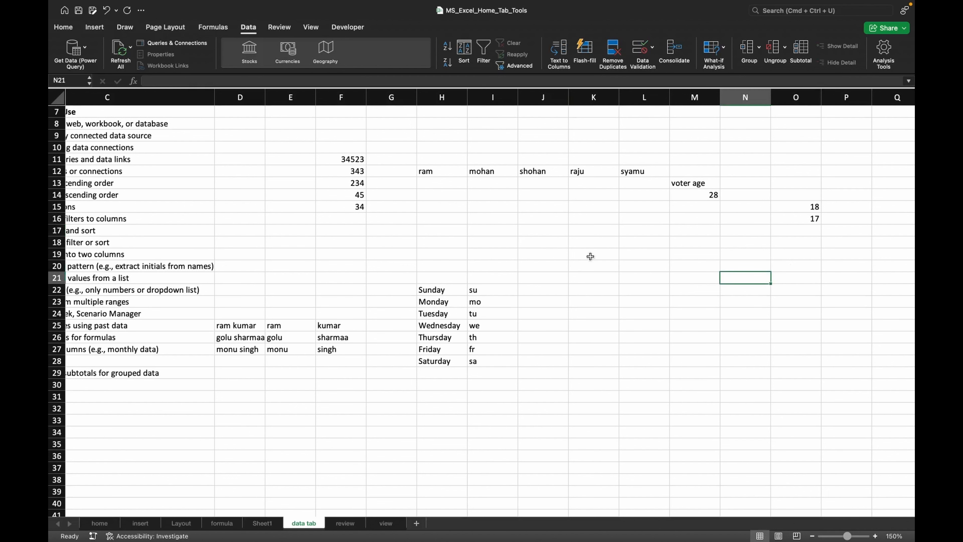
left_click_drag(589, 239, 596, 351)
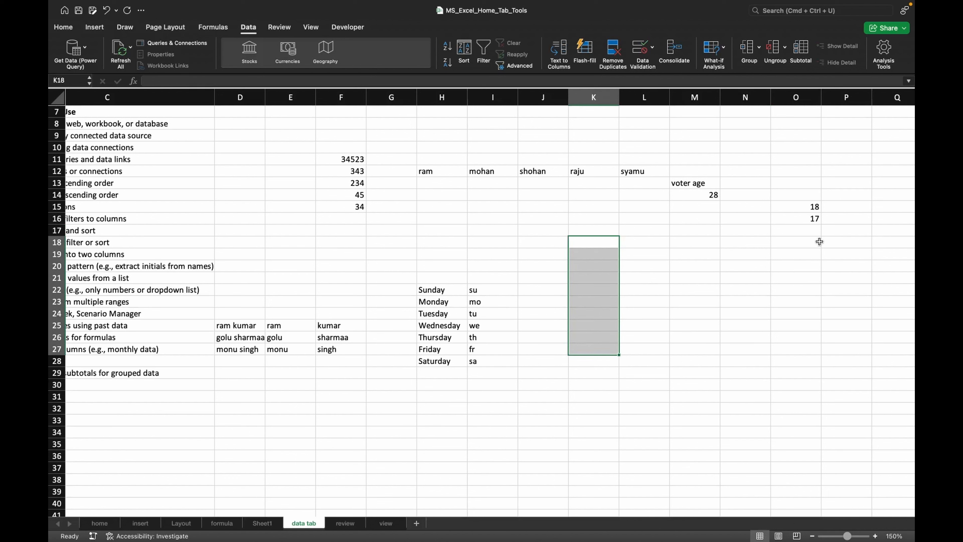
left_click(766, 303)
left_click(743, 341)
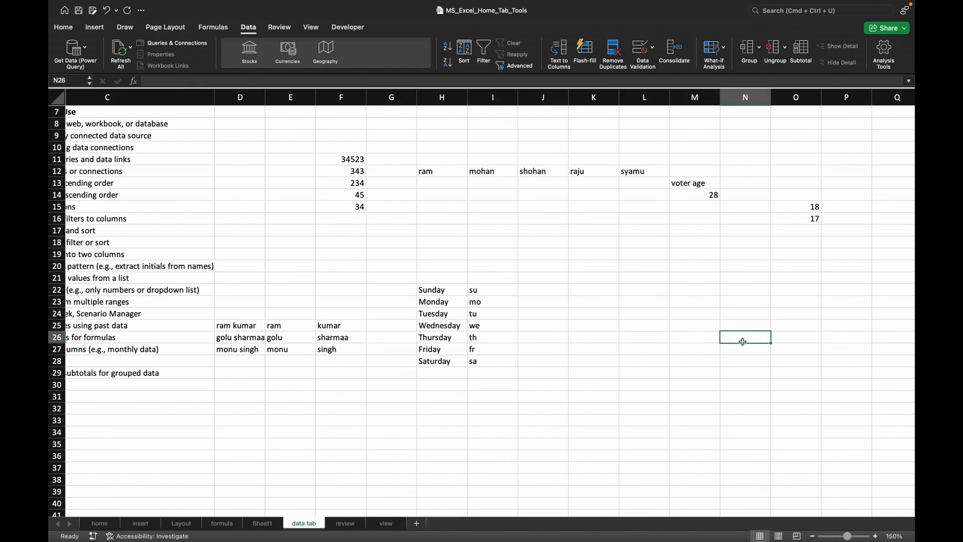
type("make")
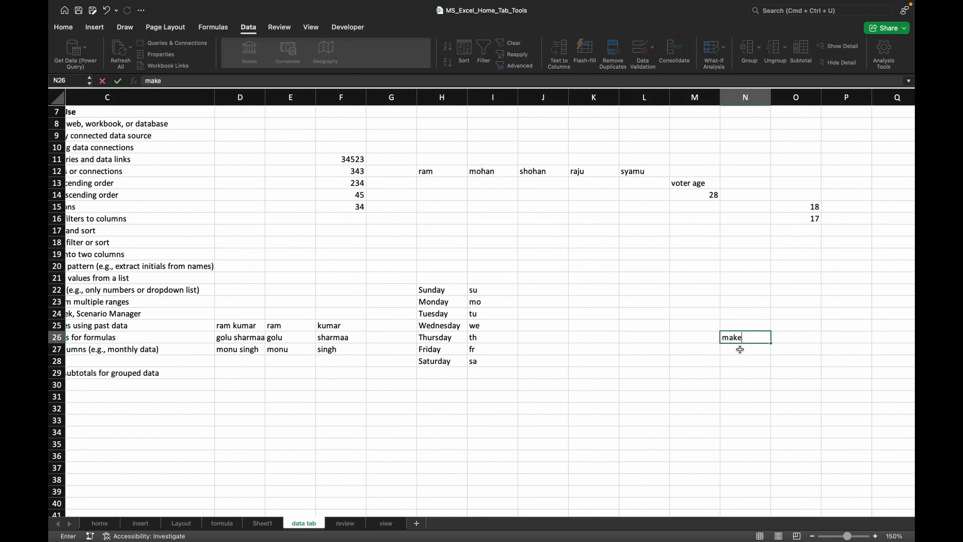
key("BackSpace")
key("BackSpace")
type("le")
key("Return")
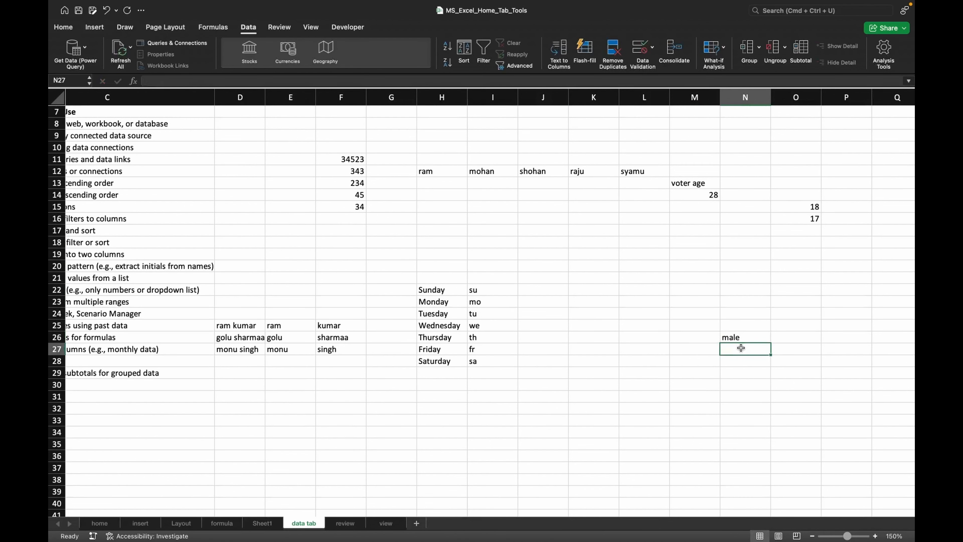
type("fema")
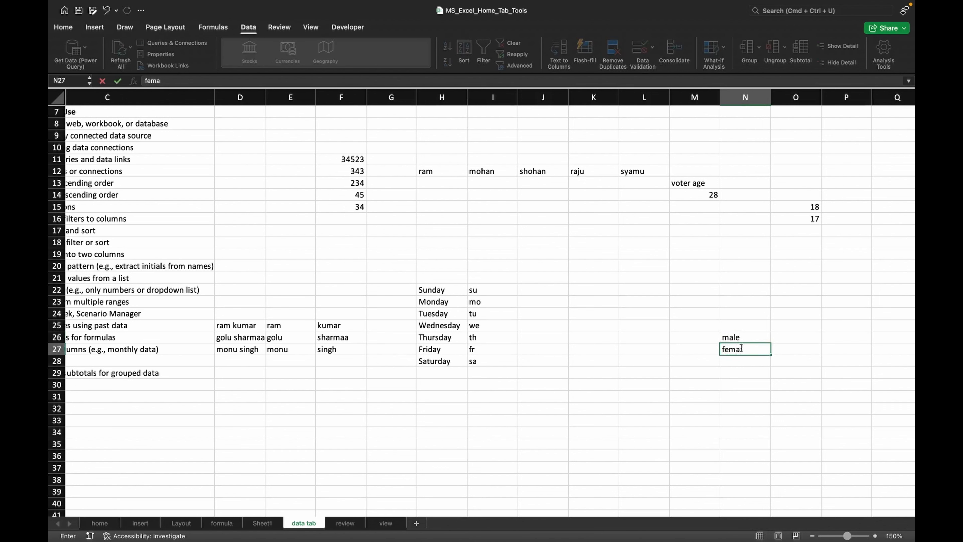
type("le")
key("Return")
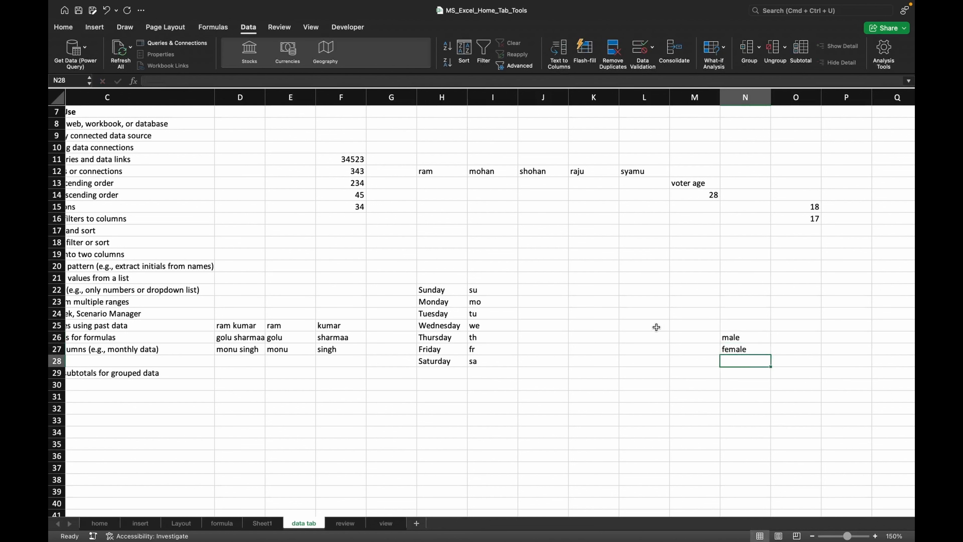
- Restrict L20:L36 to a drop-down List whose source is N26:N27
left_click(652, 325)
left_click_drag(643, 266, 631, 458)
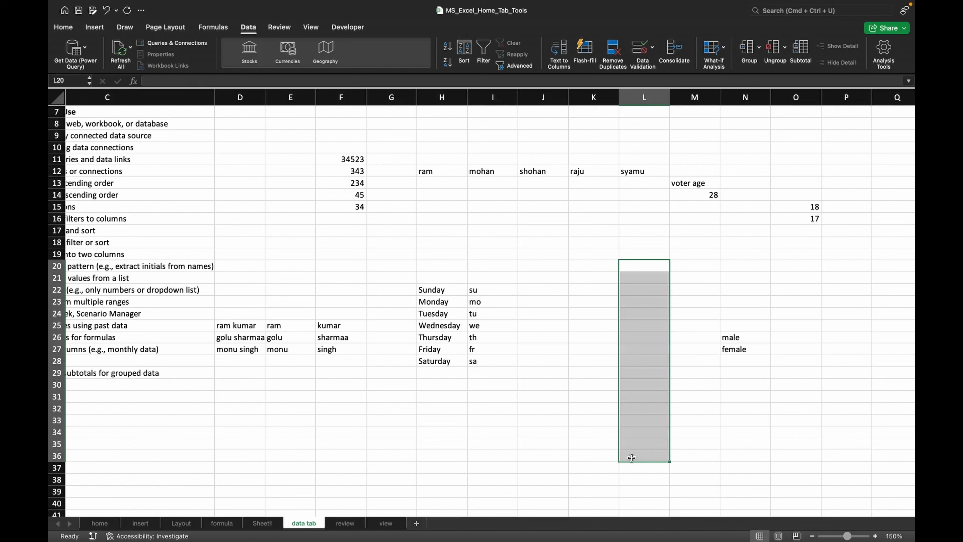
left_click(641, 57)
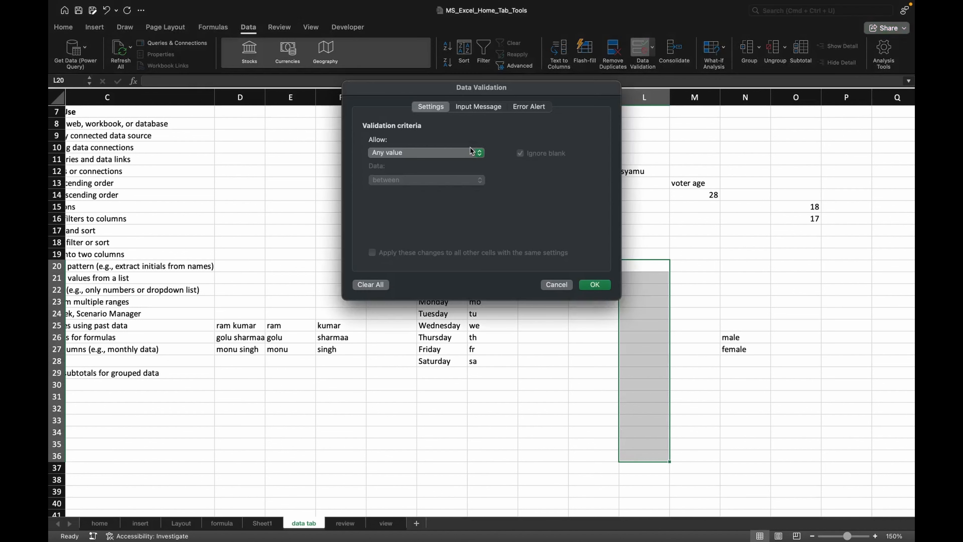
left_click(462, 156)
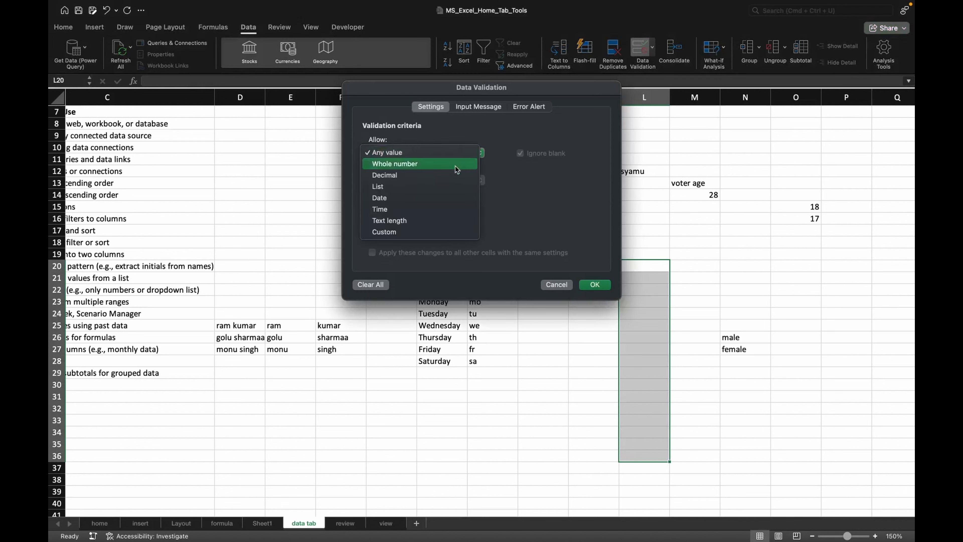
left_click(419, 191)
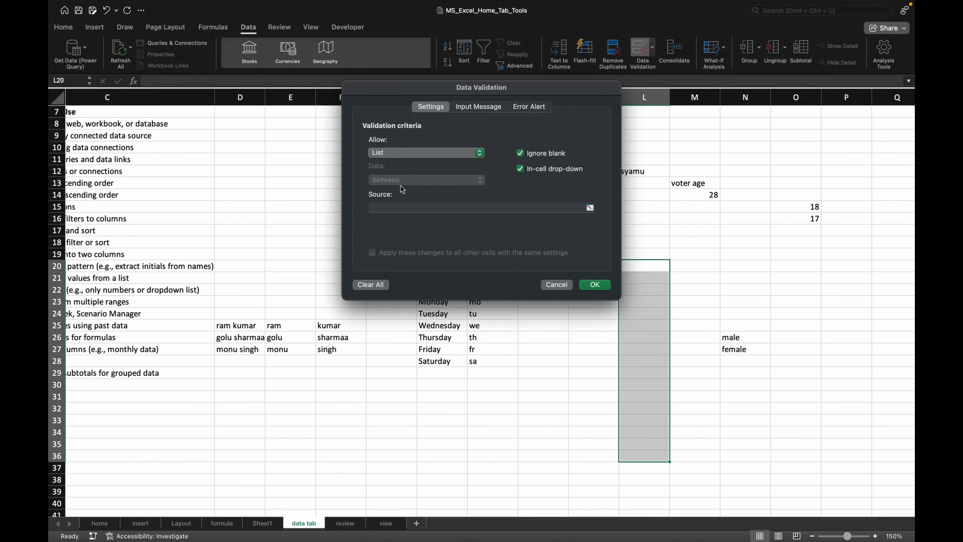
left_click(590, 207)
left_click(730, 337)
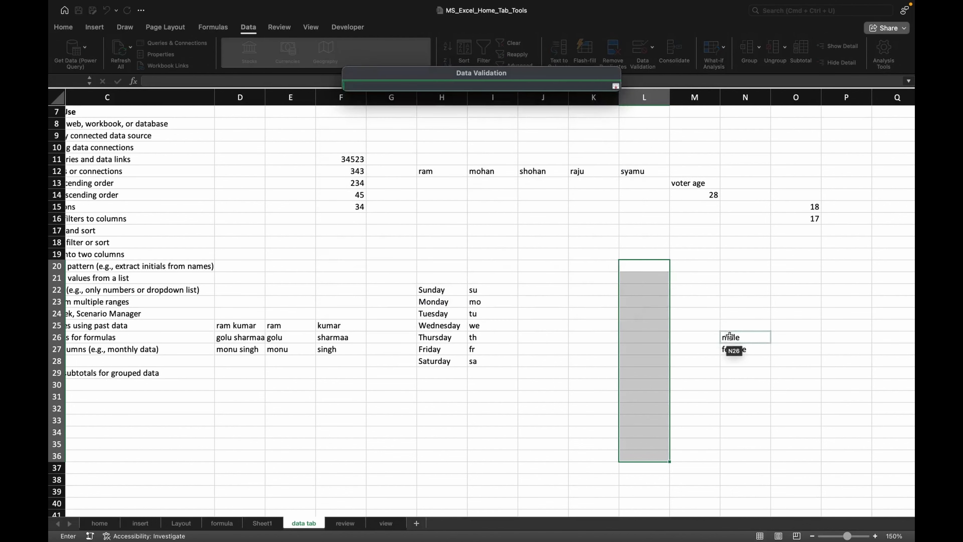
left_click_drag(729, 337, 732, 350)
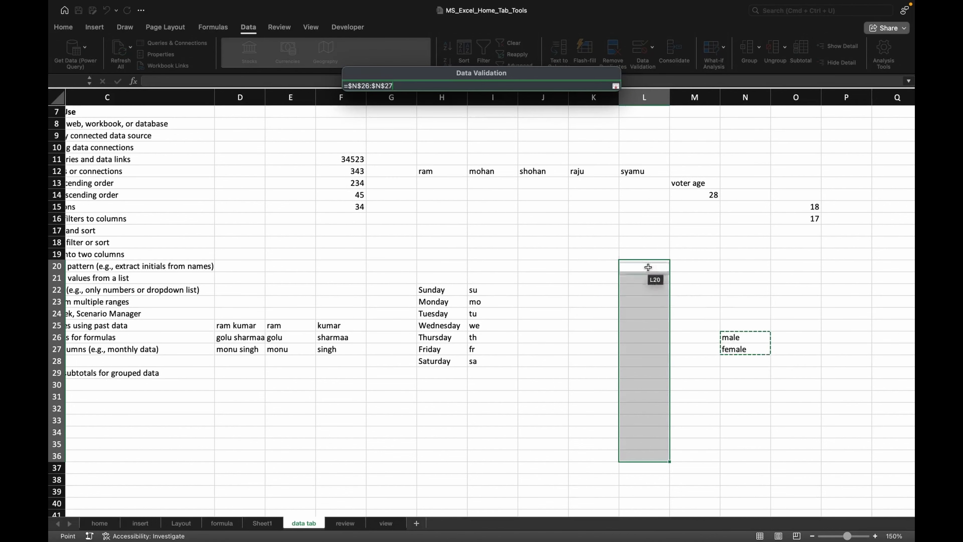
left_click(616, 86)
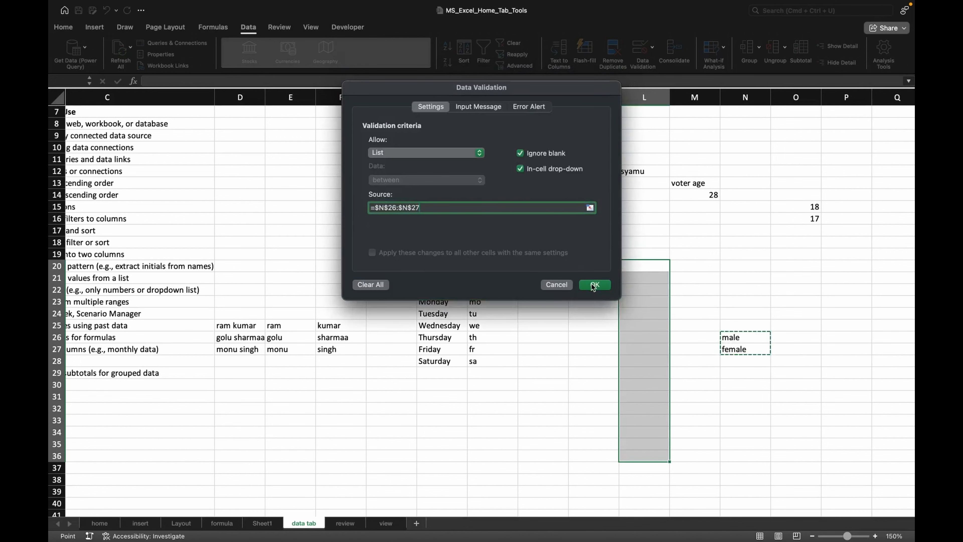
left_click(593, 285)
- Use the in-cell drop-down to pick female in L22 and another list entry in L24
left_click(645, 288)
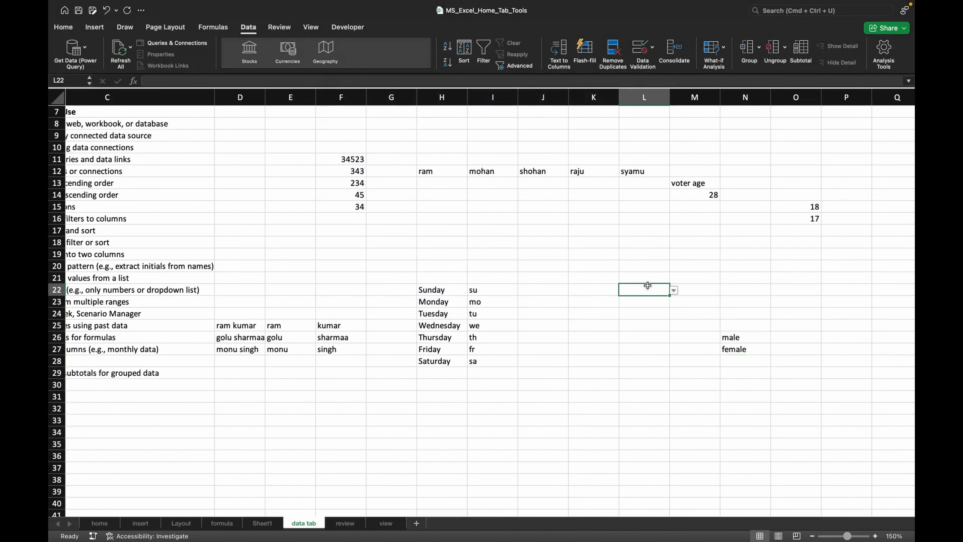
left_click(674, 291)
left_click(644, 311)
left_click(648, 314)
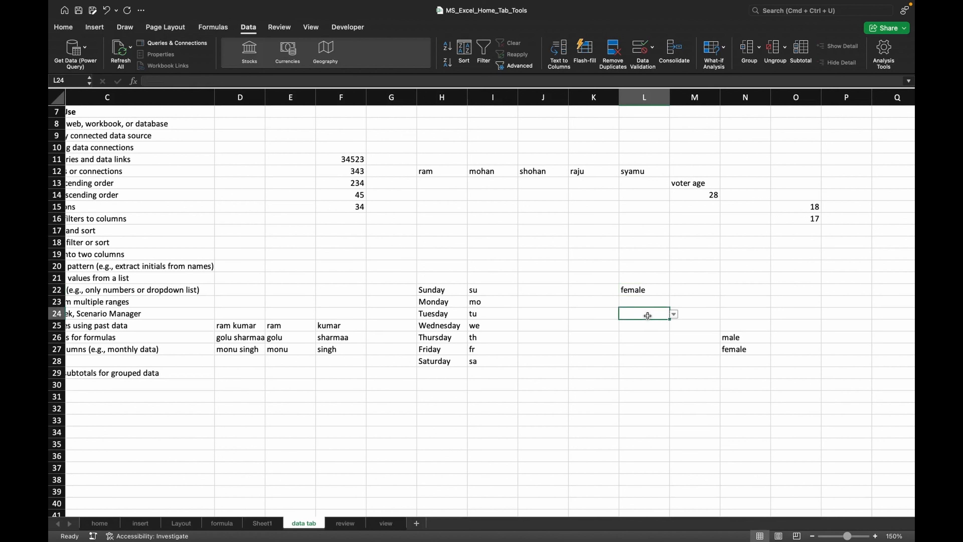
left_click(673, 314)
left_click(629, 327)
- Add a new worksheet and rename its tab dl
left_click(416, 524)
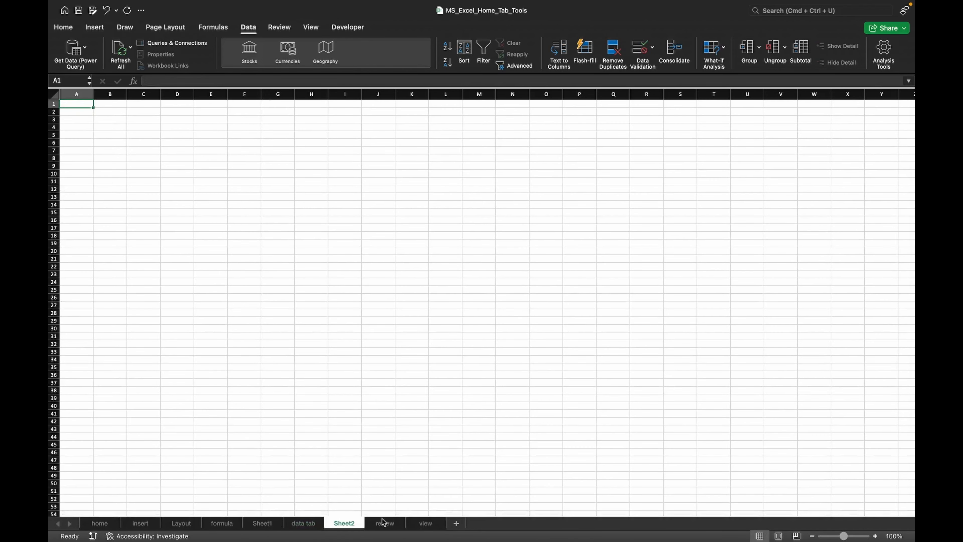
type("dl")
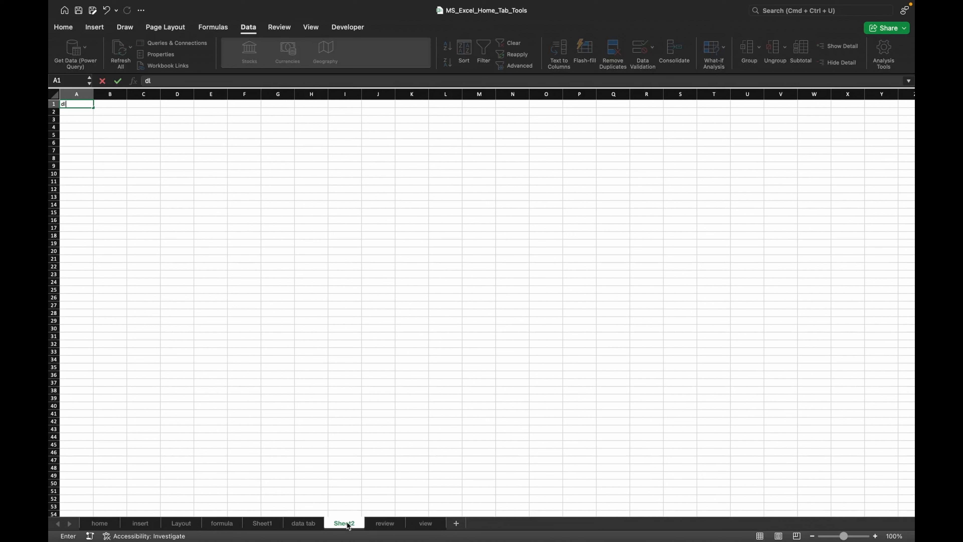
key("BackSpace")
key("BackSpace")
right_click(348, 525)
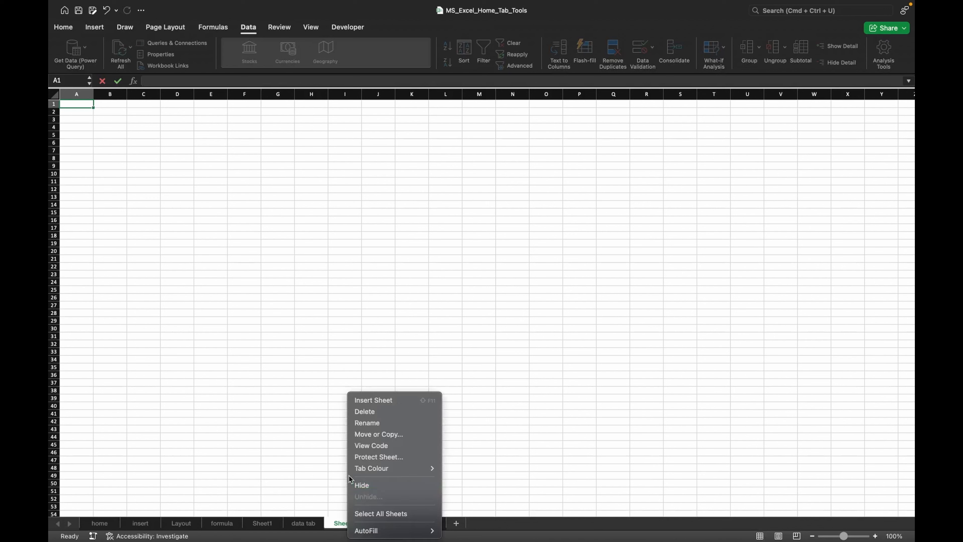
left_click(371, 424)
type("dl")
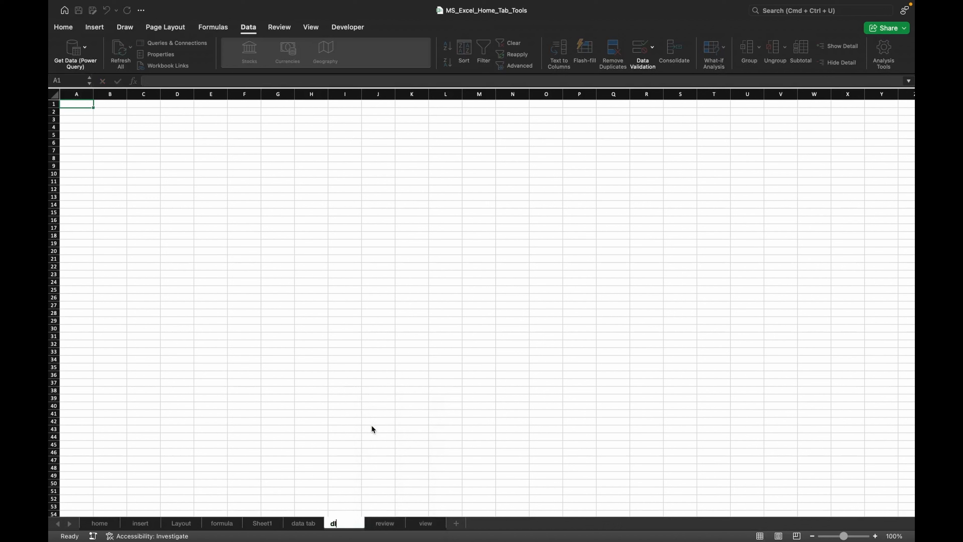
- Add another worksheet and rename its tab mh
left_click(457, 524)
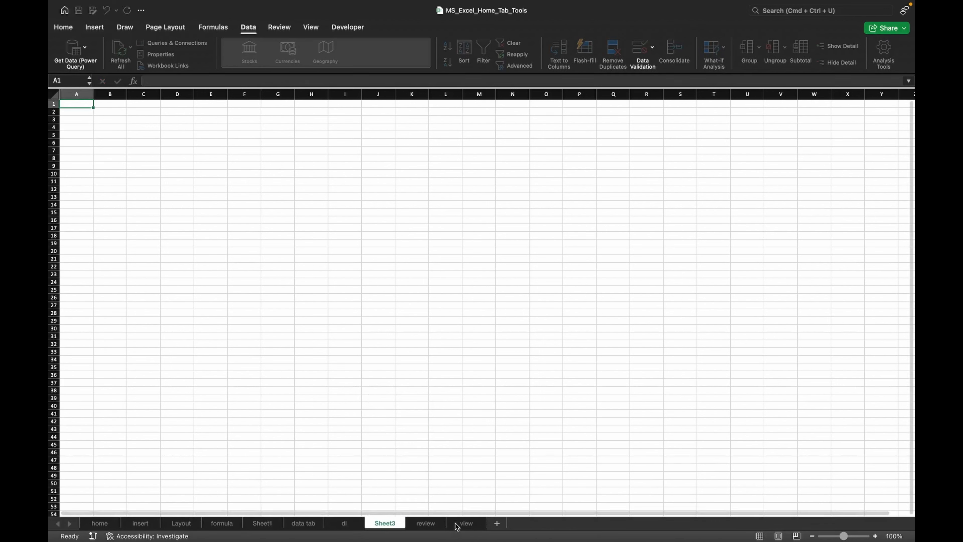
type("mh")
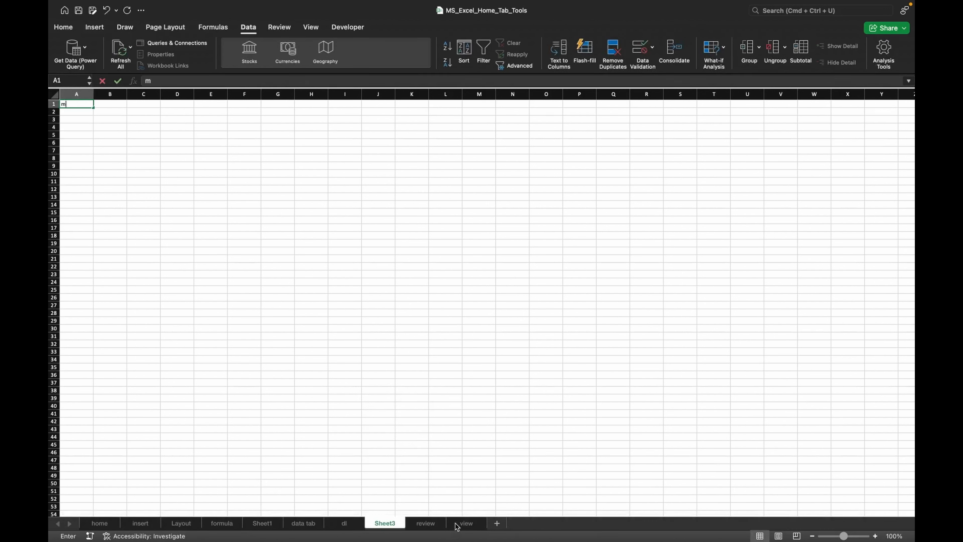
key("BackSpace")
key("BackSpace")
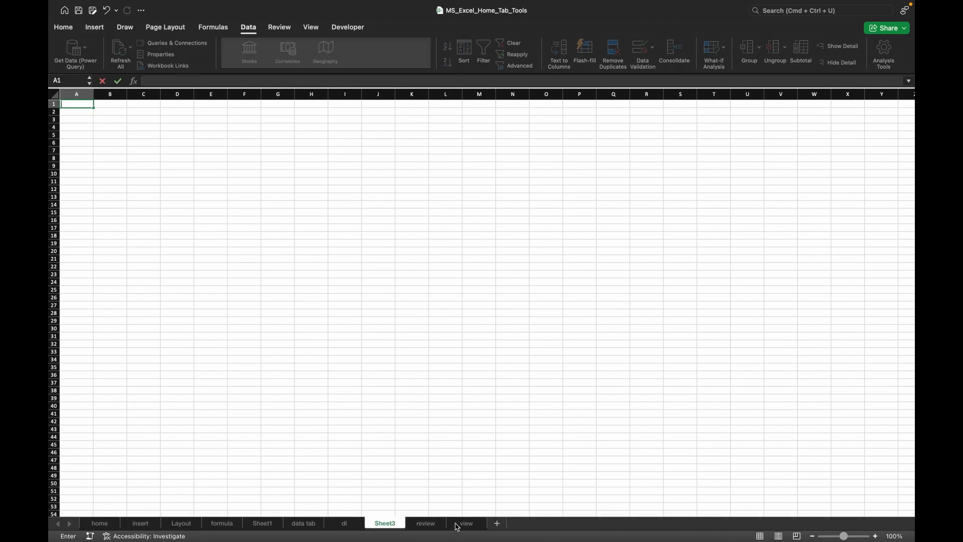
right_click(390, 526)
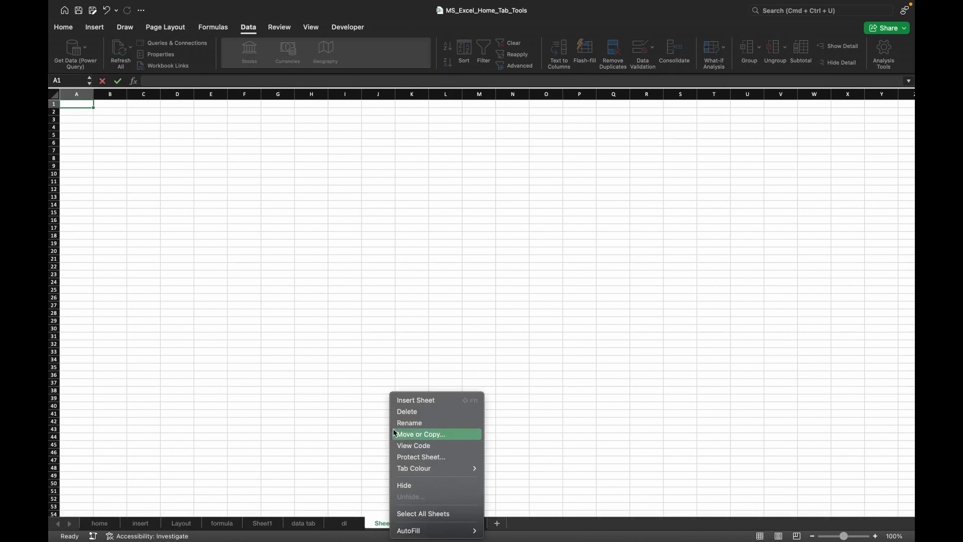
left_click(407, 419)
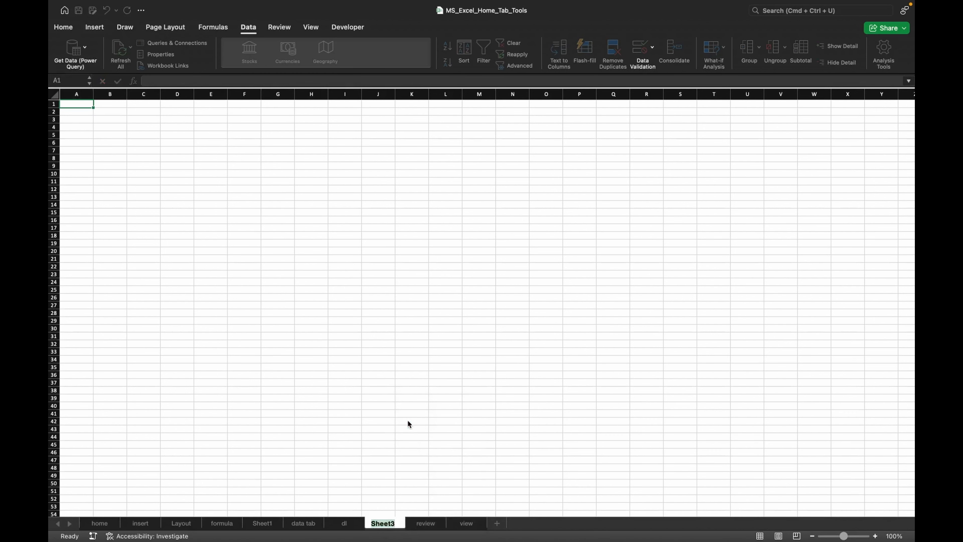
type("mh")
- Add a third new worksheet and rename its tab up
left_click(496, 523)
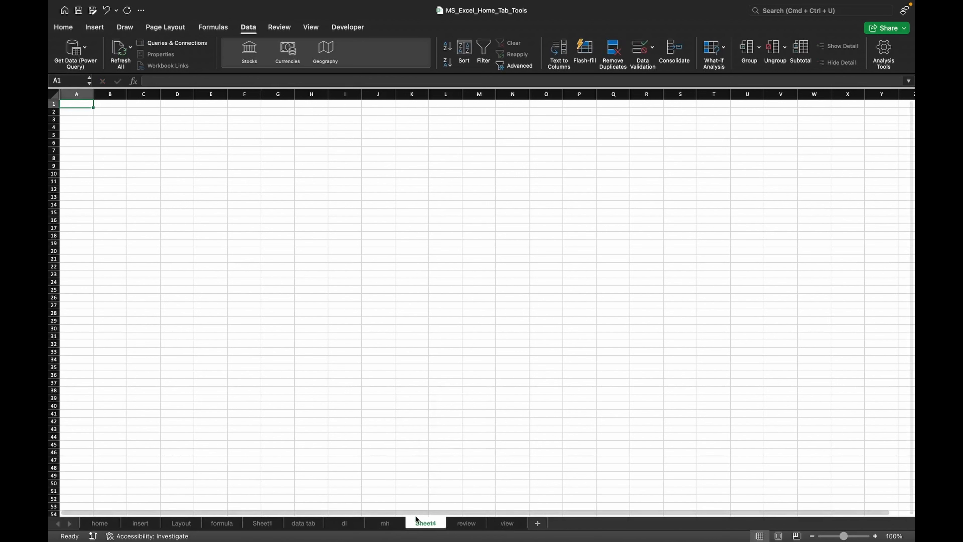
right_click(422, 523)
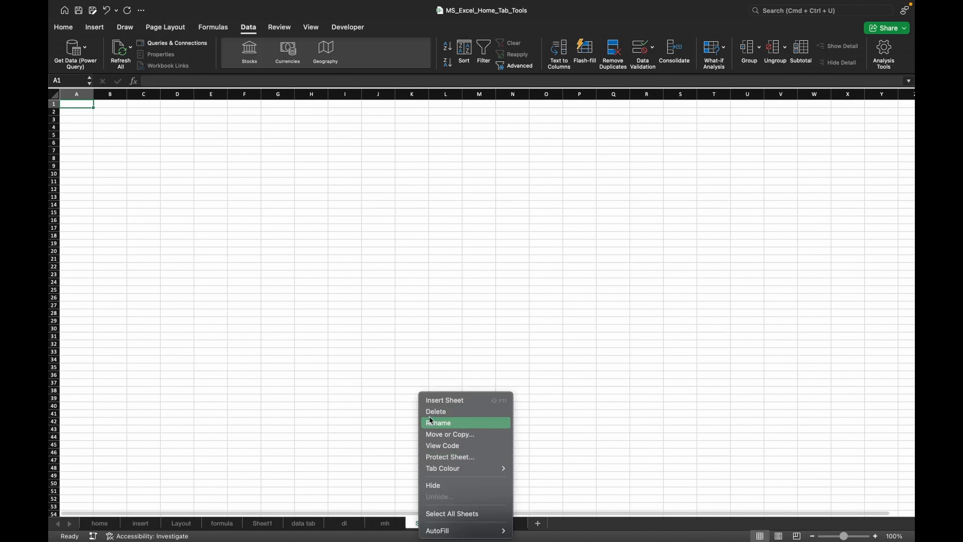
left_click(429, 421)
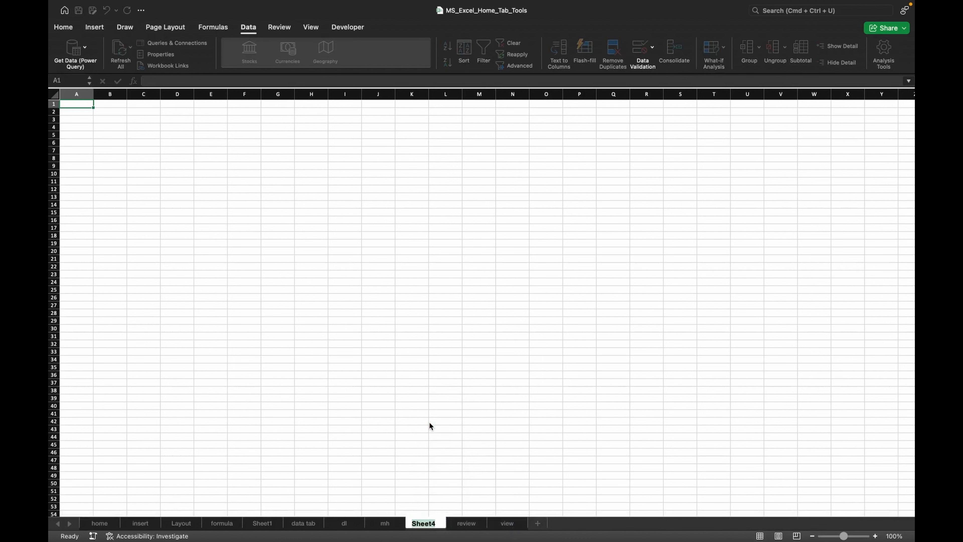
type("up")
- Enter the labels a, b and c in A1 through A3 of the up sheet
left_click(77, 106)
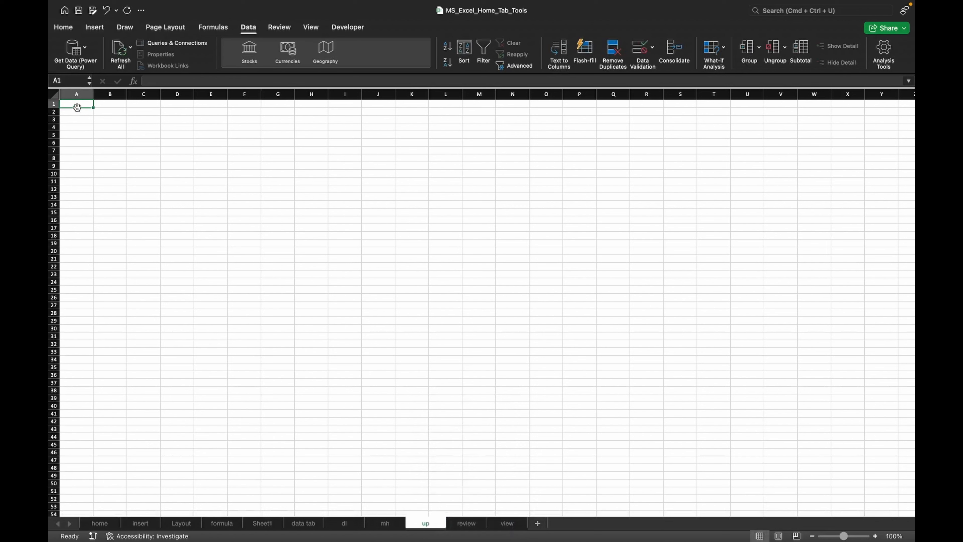
left_click(81, 137)
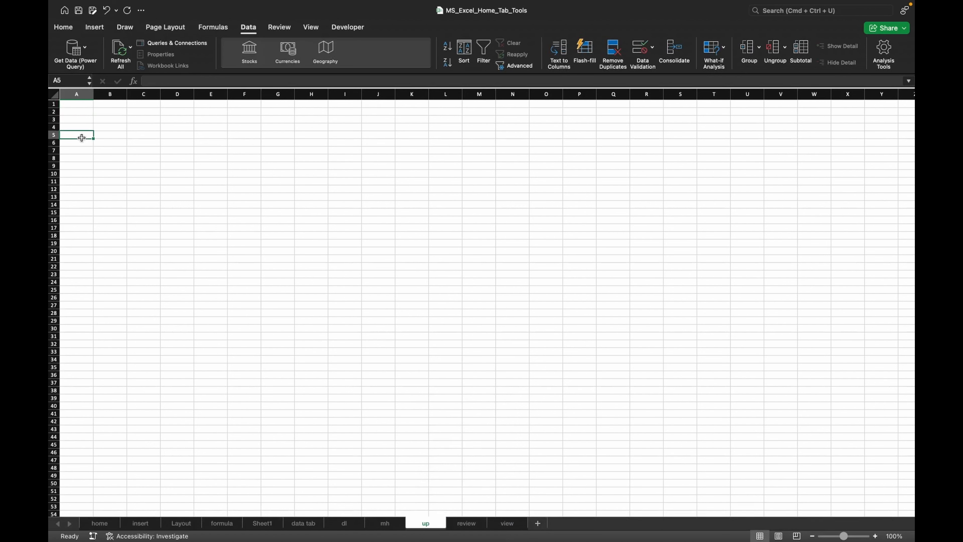
left_click(80, 103)
type("a")
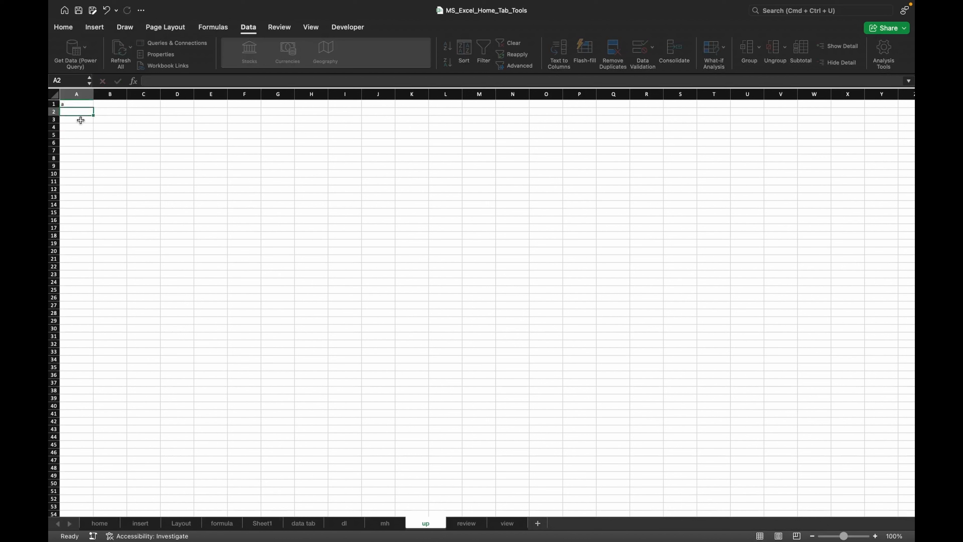
key("Return")
type("b")
key("Return")
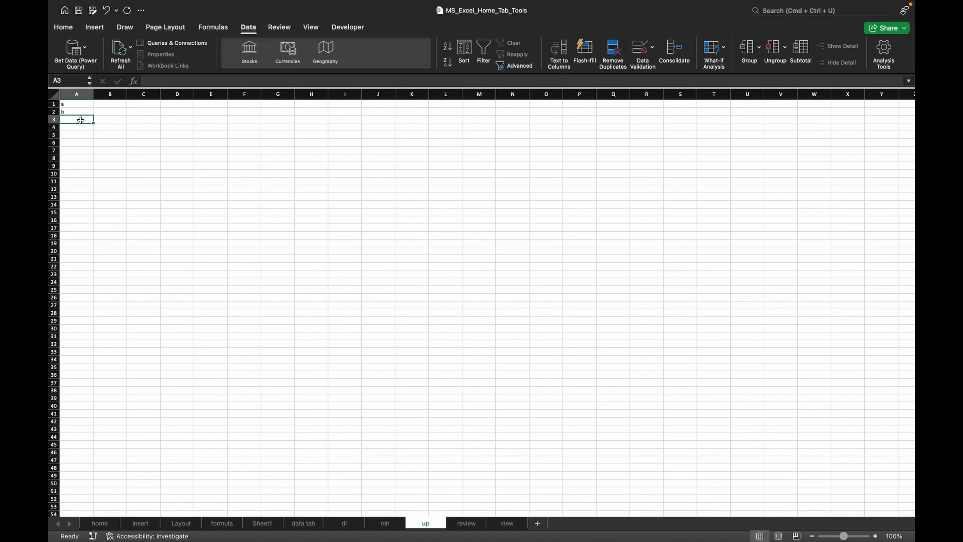
type("c")
- Enter the values 345, 345634 and 4534 in B1 through B3 of the up sheet
left_click(105, 106)
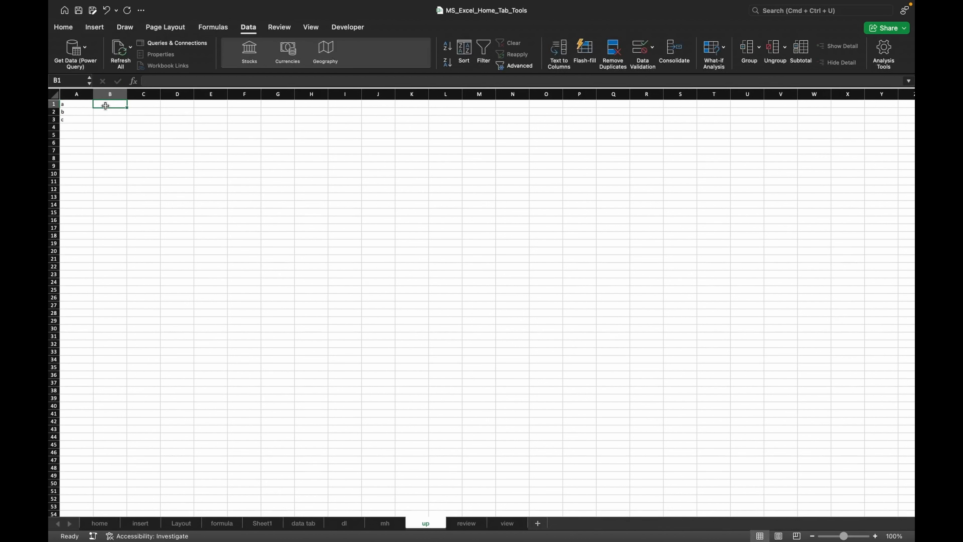
type("345")
key("Return")
type("45634")
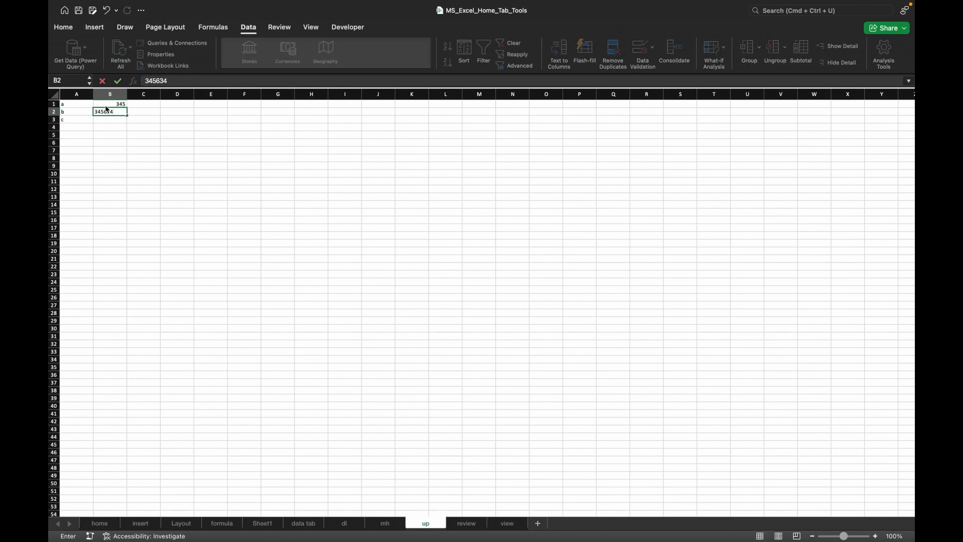
key("Return")
type("4534")
key("Tab")
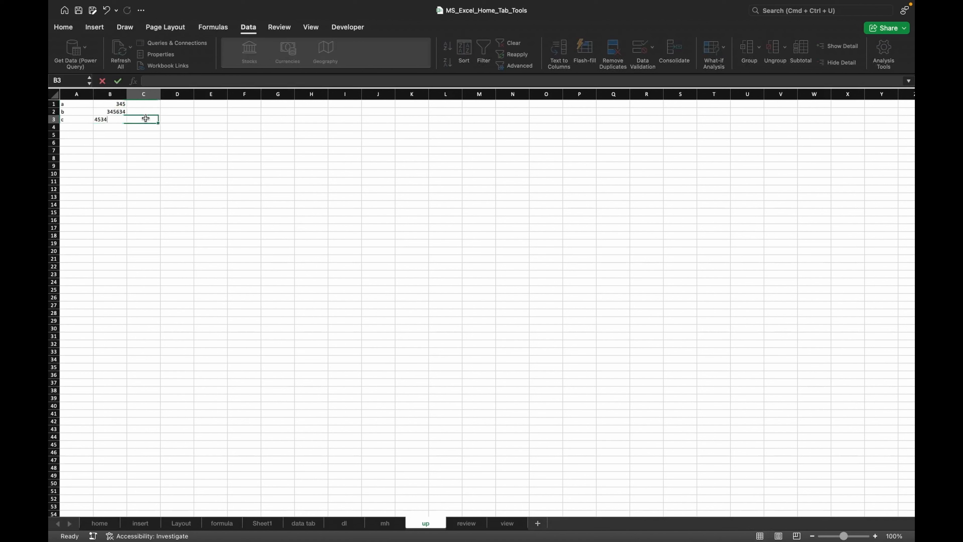
- Copy the labels in A1:A3 of the up sheet and paste them into A1 of the mh sheet
left_click_drag(69, 103, 71, 119)
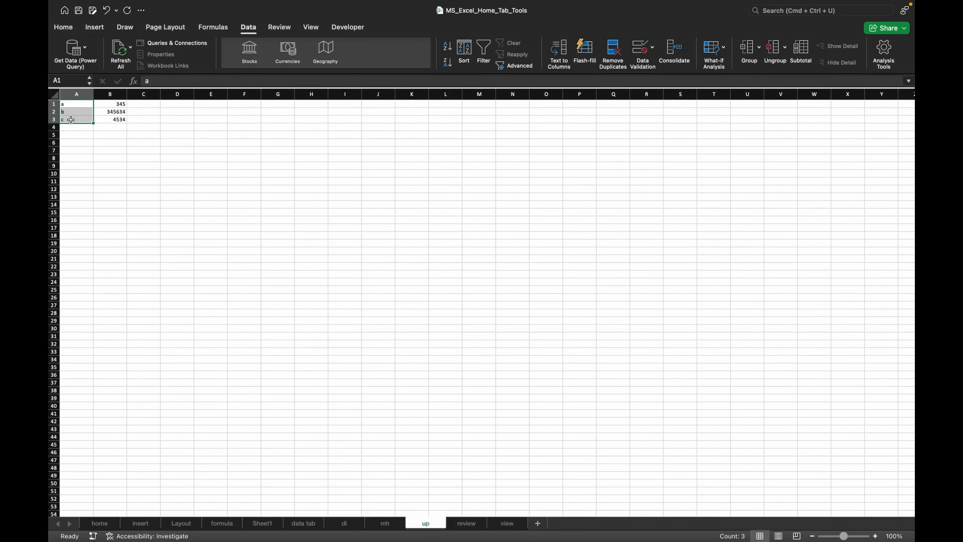
key("super+c")
scroll(145, 127, "up", 10)
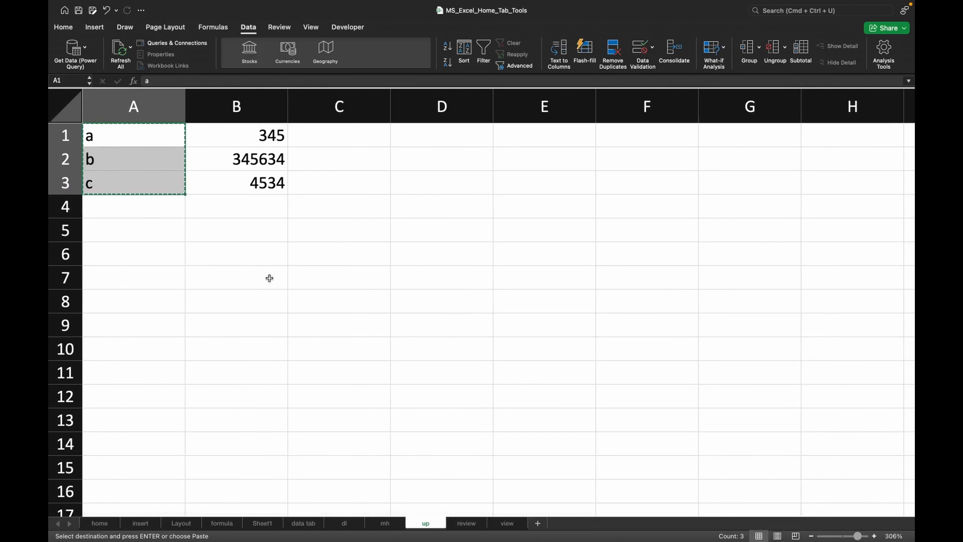
left_click(384, 523)
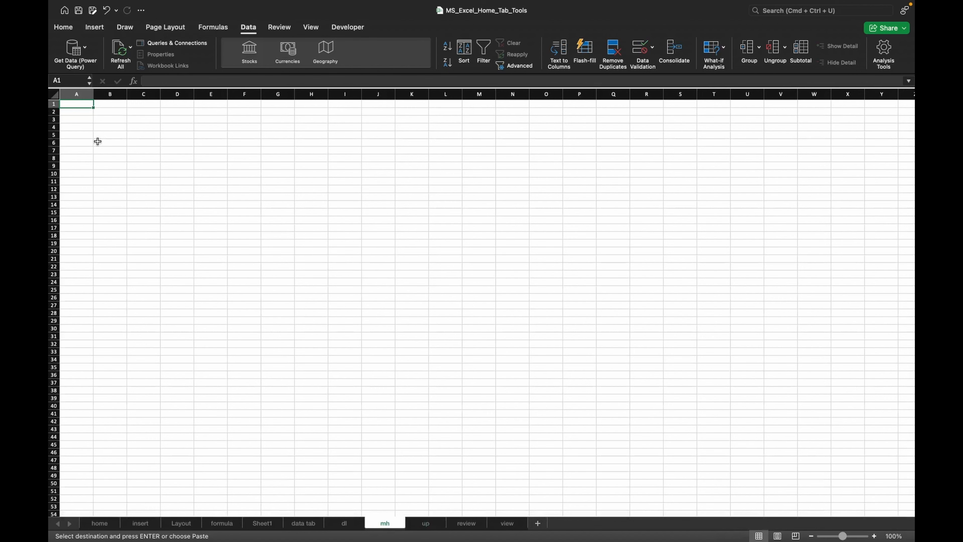
key("super+v")
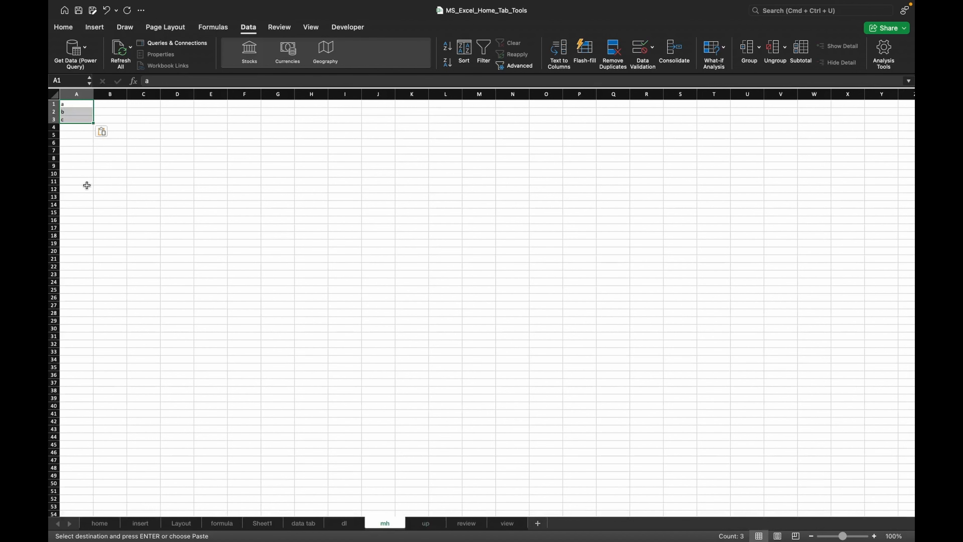
- Enter the values 7654, 3456 and 7863 in B1 through B3 of the mh sheet
scroll(86, 185, "up", 5)
scroll(87, 185, "up", 5)
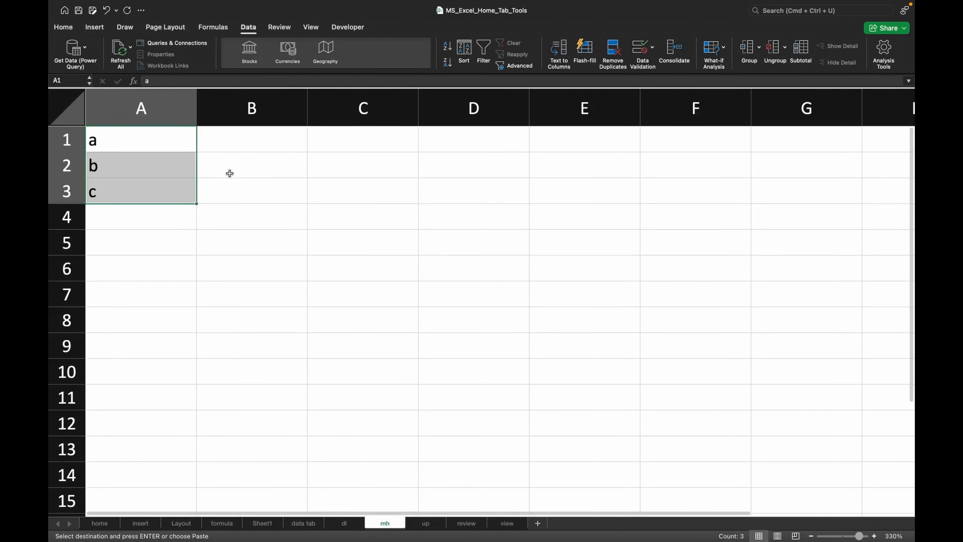
left_click(244, 141)
type("7654")
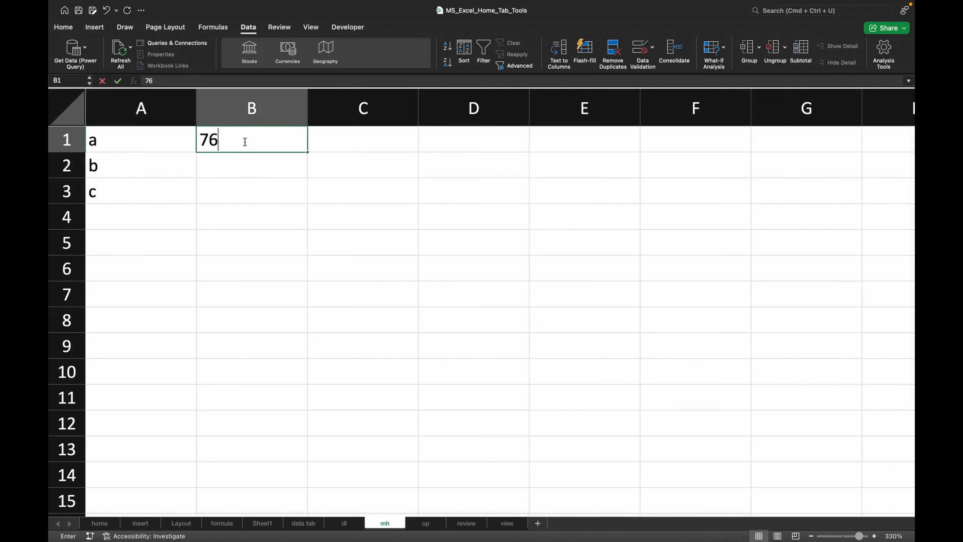
left_click(247, 164)
type("3456")
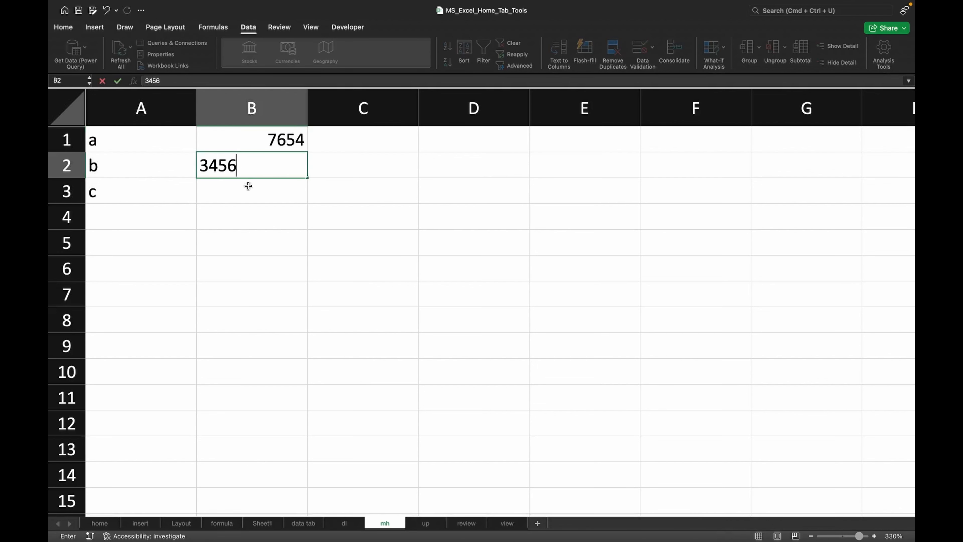
left_click(248, 187)
type("786")
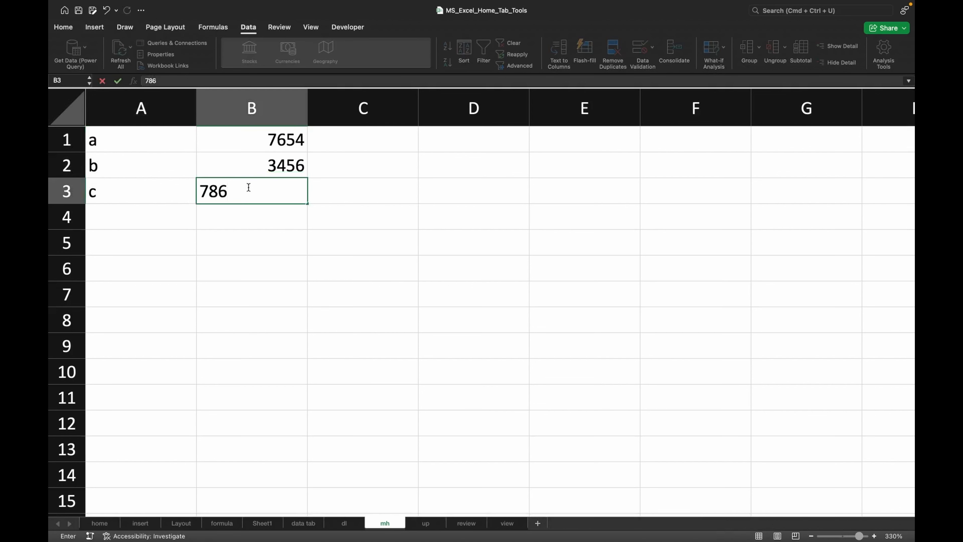
type("3")
left_click(254, 244)
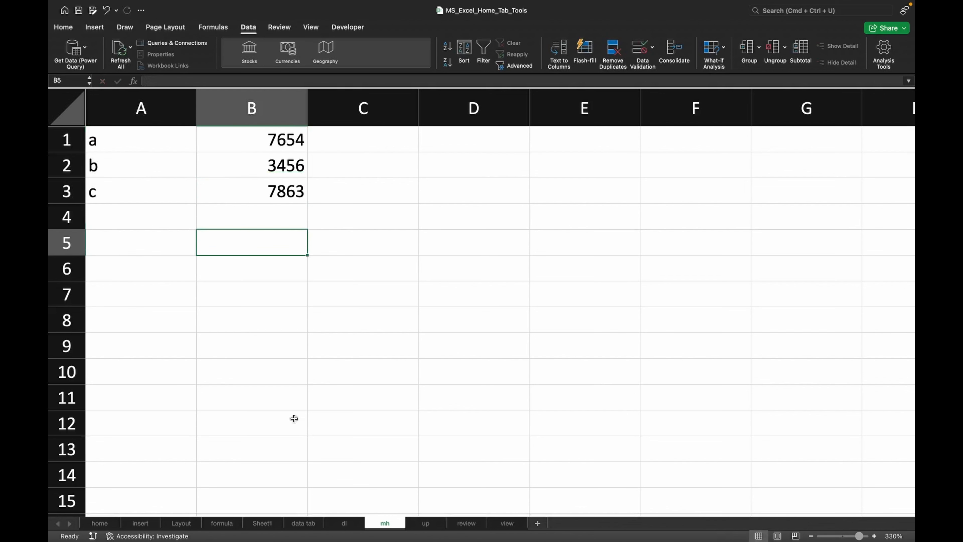
- Switch to the dl sheet and enter the labels a, b and c in A1 through A3
left_click(345, 524)
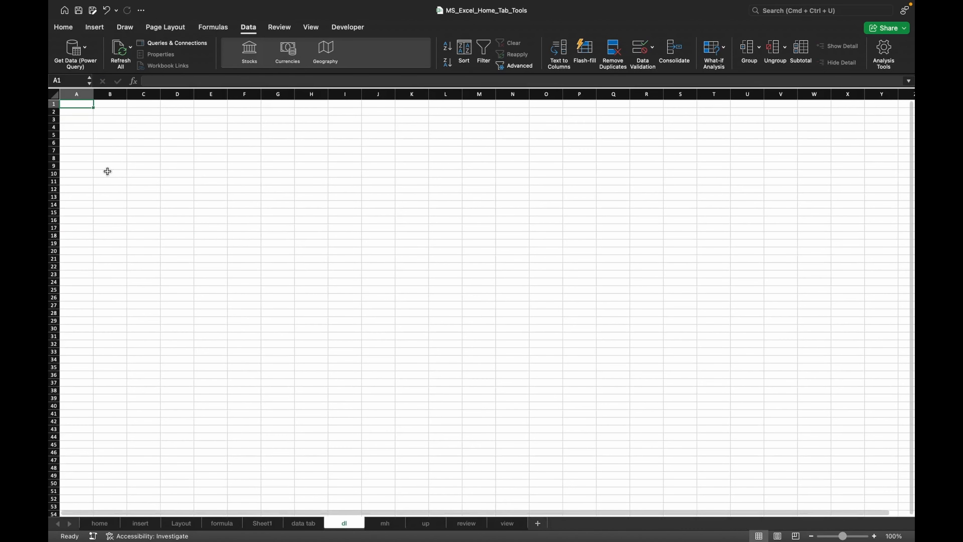
key("super+c")
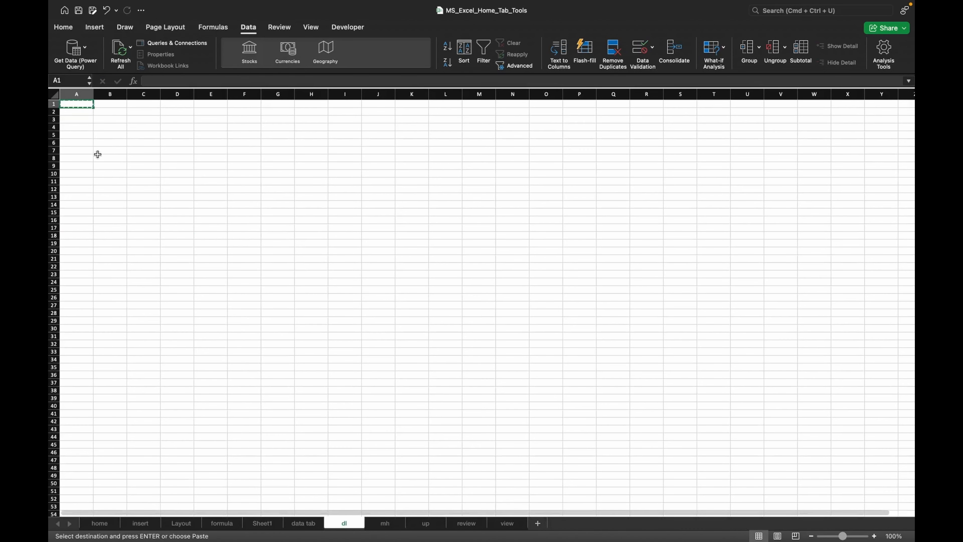
key("Escape")
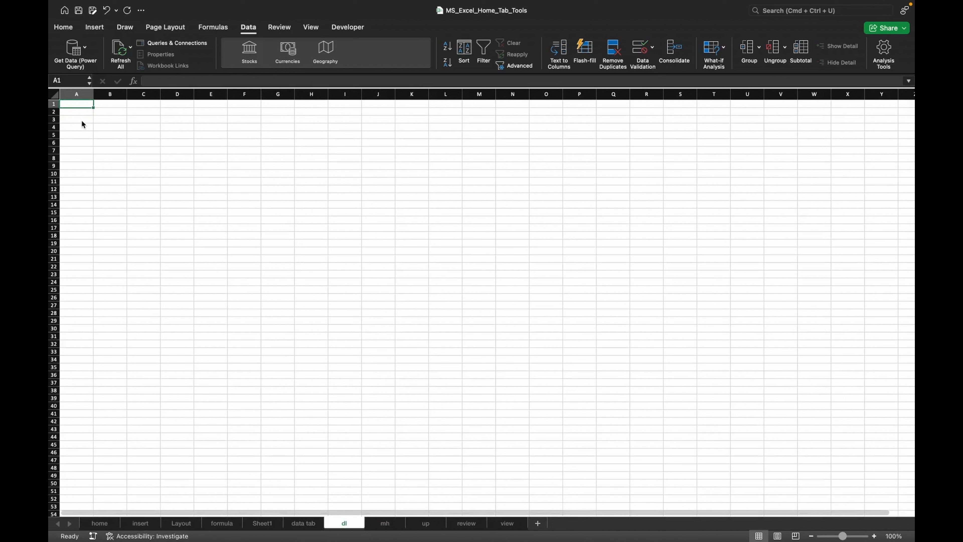
type("a")
left_click(84, 113)
type("b")
left_click(82, 119)
type("c")
- Enter the values 78645, 4356 and 7654 in B1 through B3 of the dl sheet
left_click(108, 106)
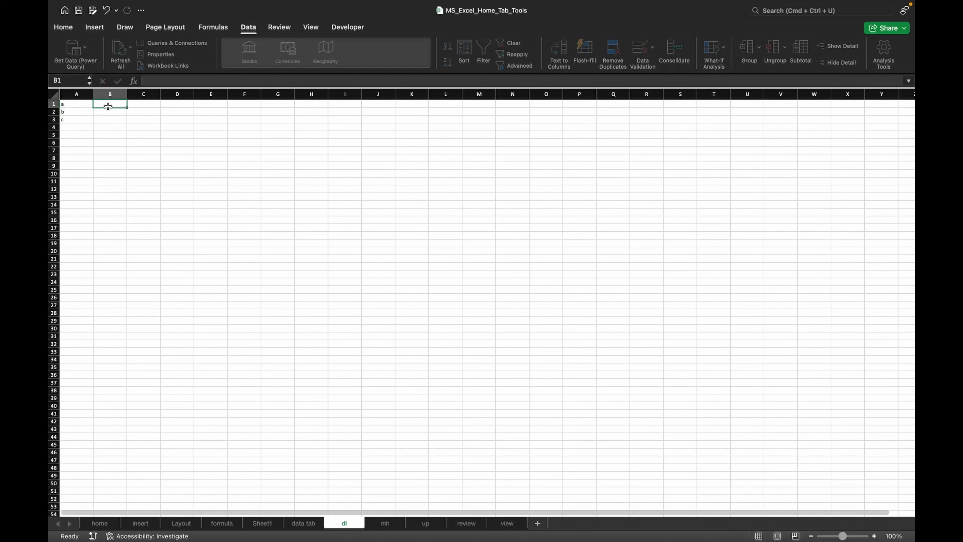
type("78645")
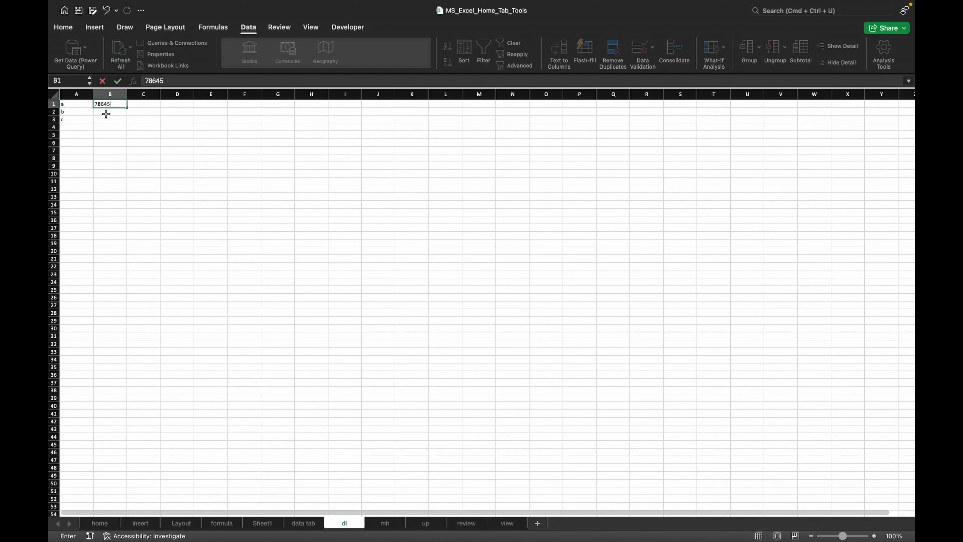
left_click(106, 113)
type("4356")
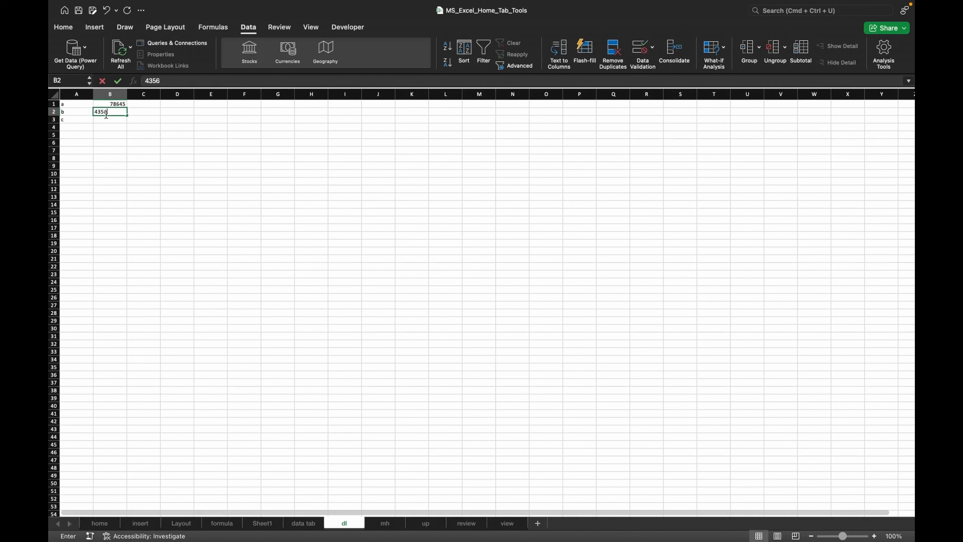
left_click(105, 119)
type("765")
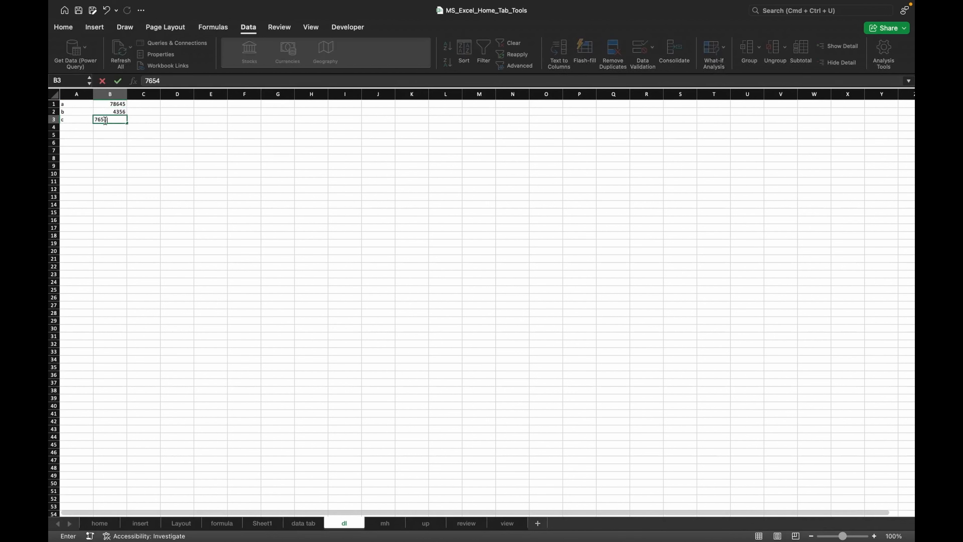
type("4")
left_click(122, 166)
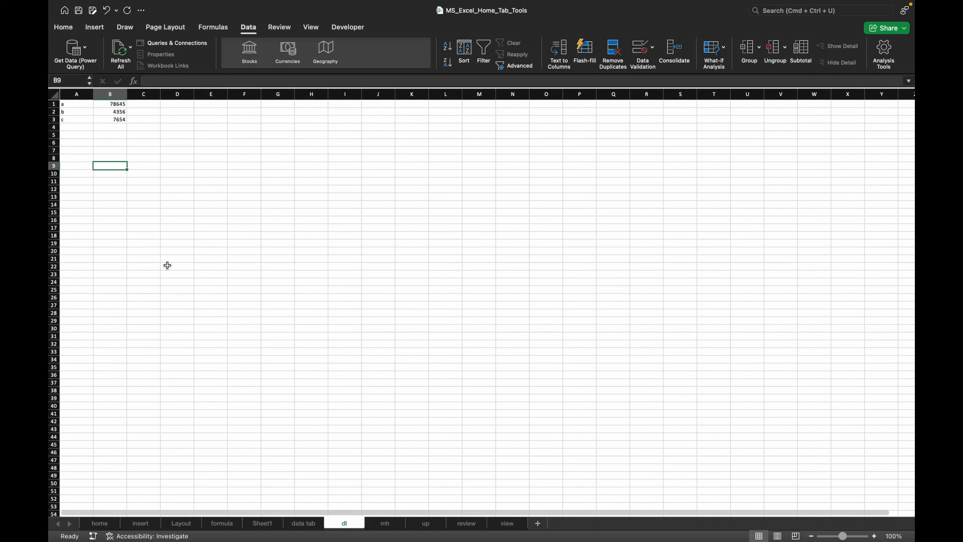
- Start Consolidate with H22 as destination and add the dl sheet's range A1:B3 as the first reference
left_click(307, 267)
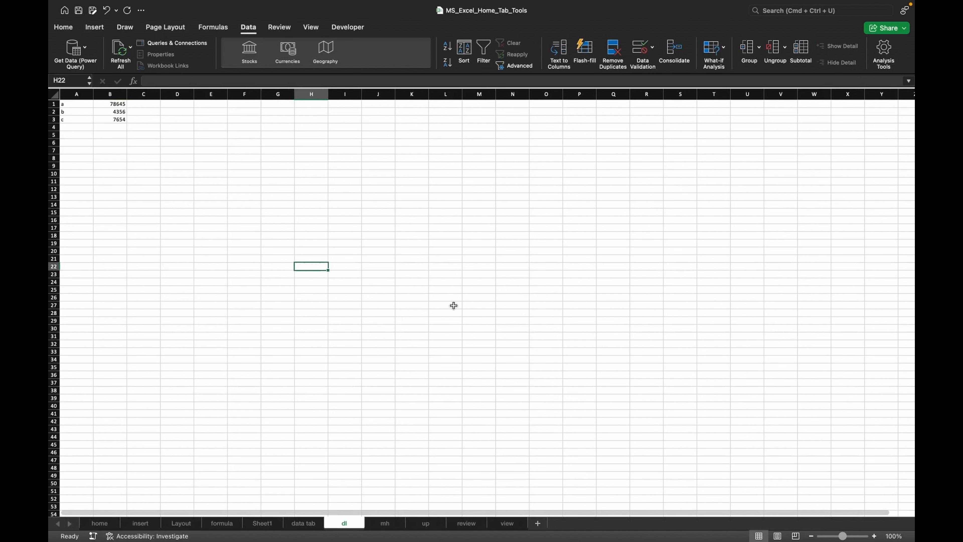
left_click(681, 64)
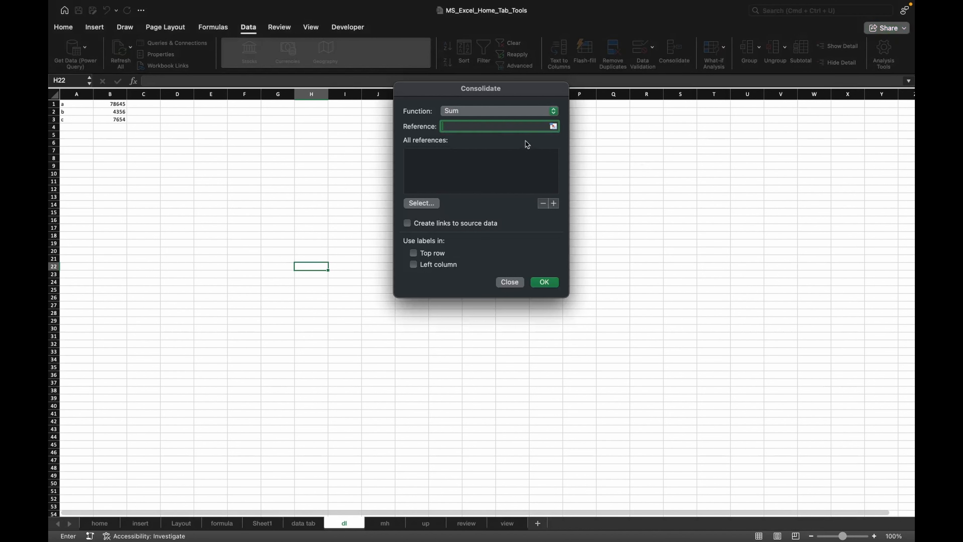
left_click(553, 126)
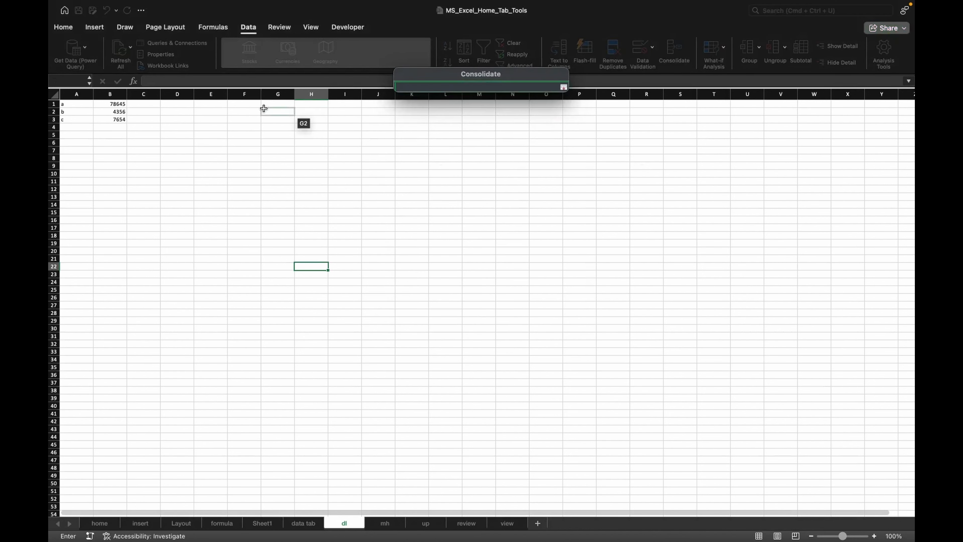
left_click_drag(74, 103, 106, 121)
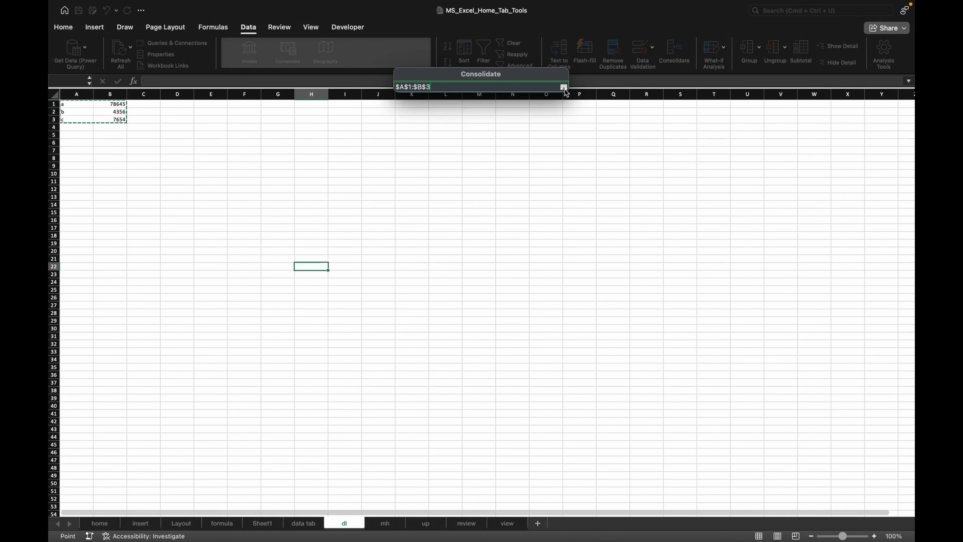
left_click(563, 87)
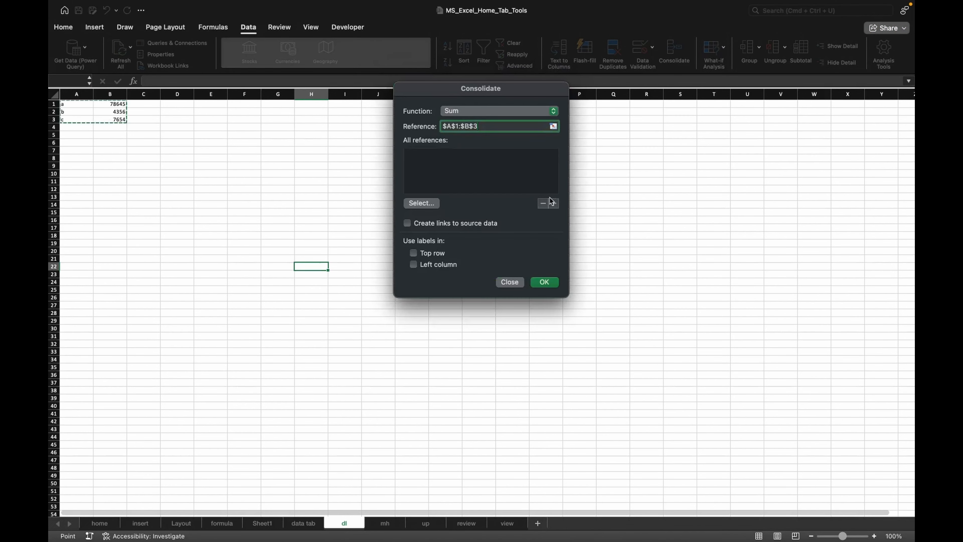
left_click(553, 204)
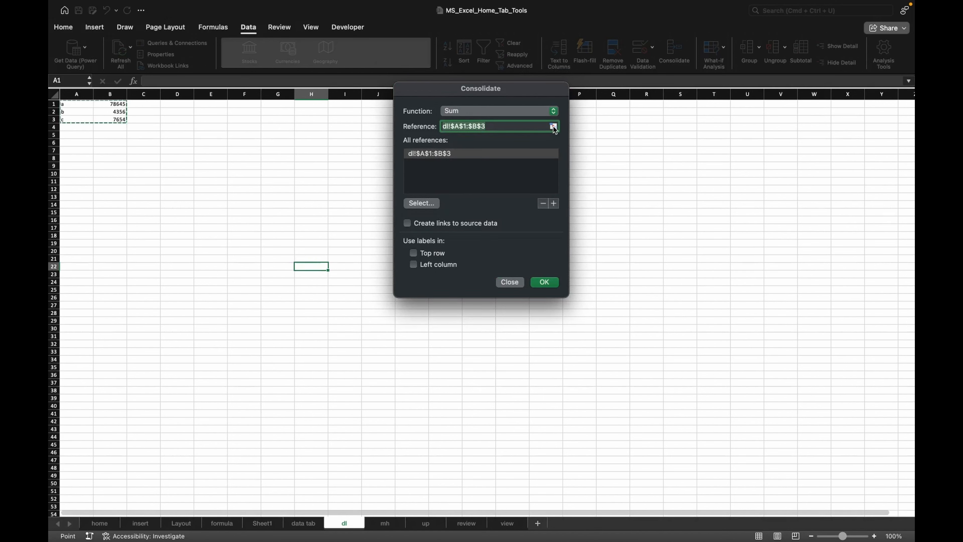
- Add the mh sheet's range A1:B3 as a second consolidation reference
left_click(386, 523)
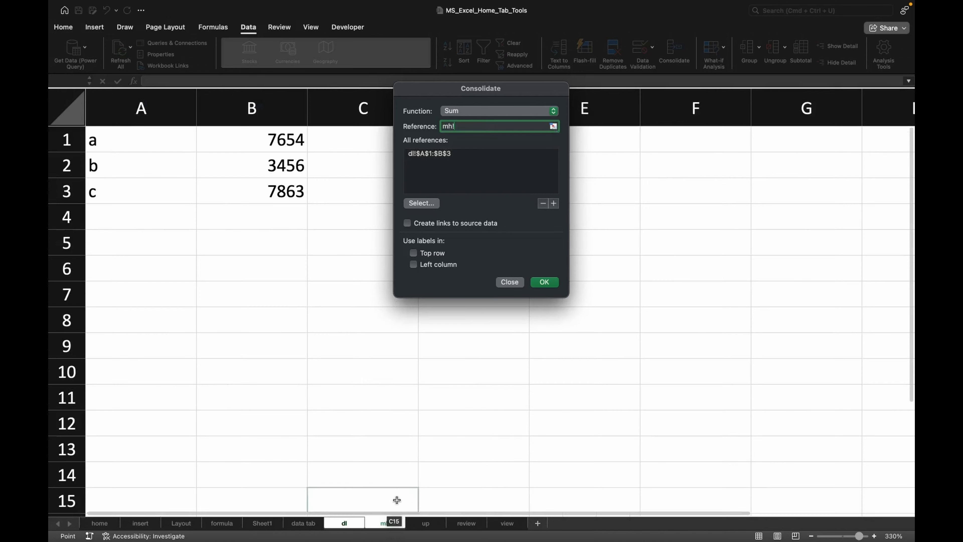
left_click(553, 127)
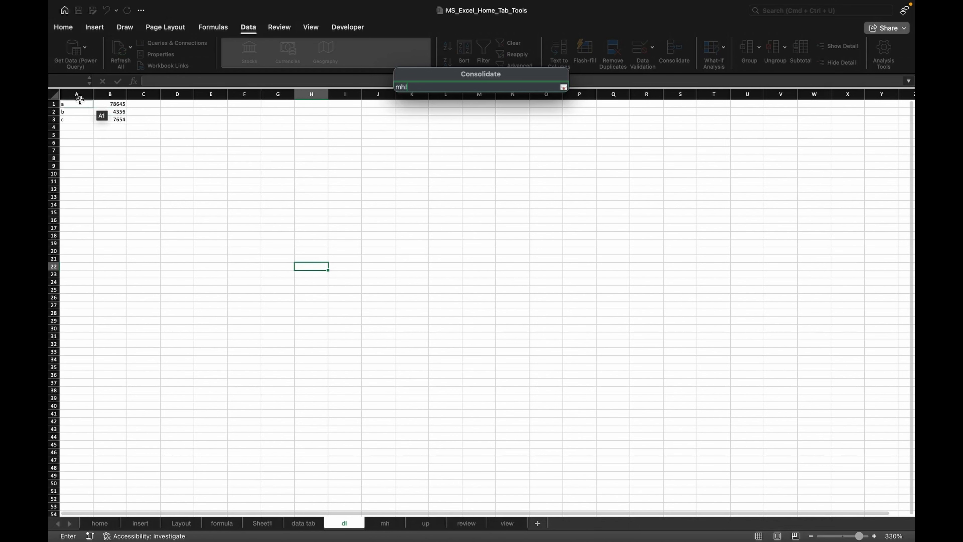
left_click_drag(71, 103, 105, 119)
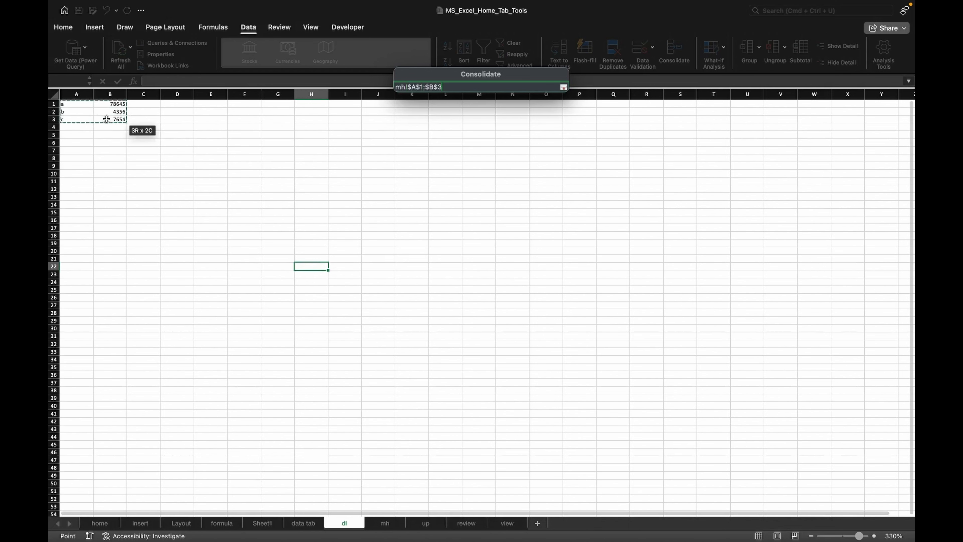
left_click(564, 87)
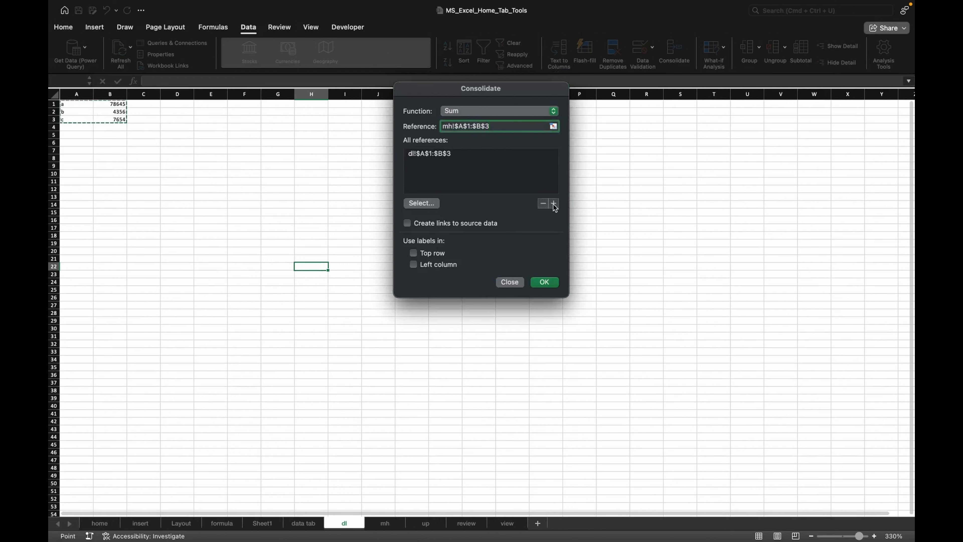
left_click(553, 204)
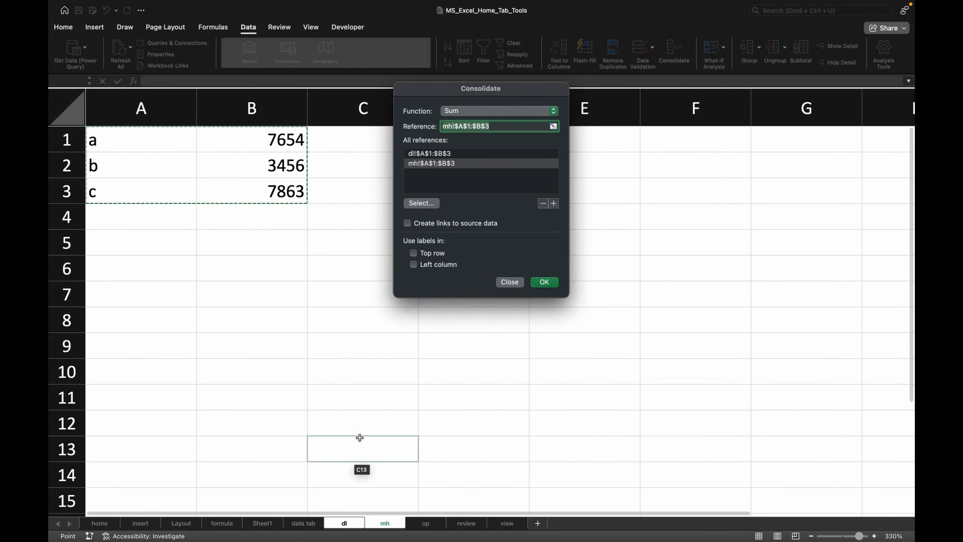
- Add the up sheet's range A1:B3 and consolidate all three ranges with the Sum function
left_click(422, 521)
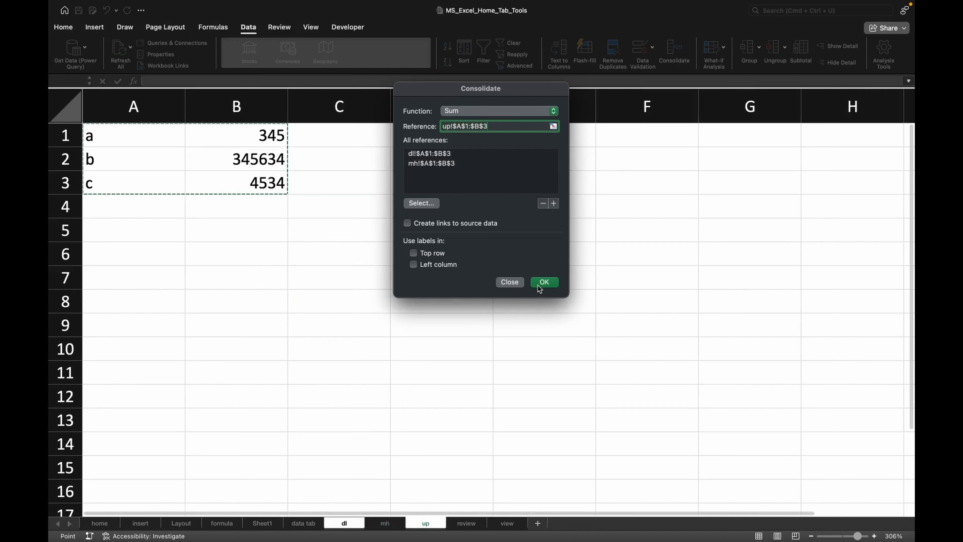
left_click(543, 282)
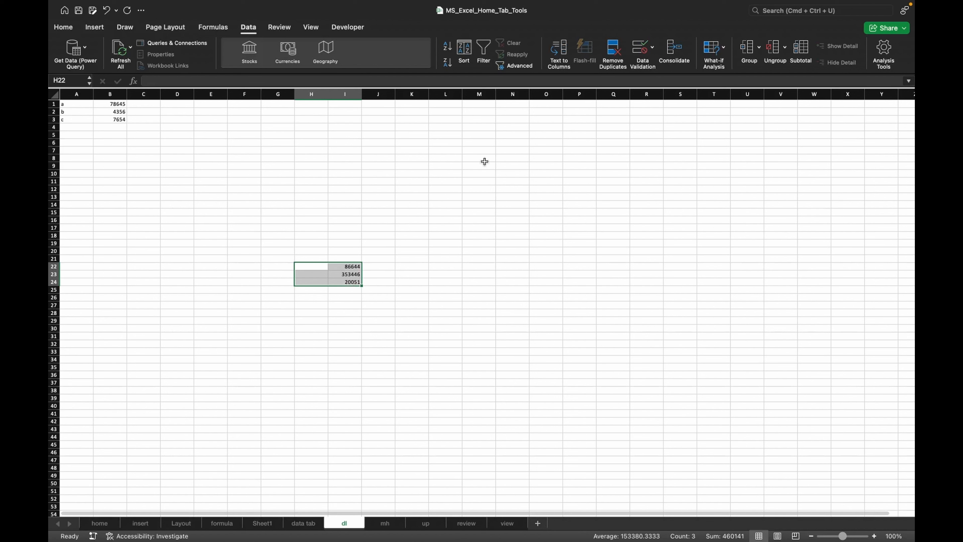
- Reopen the Consolidate dialog to review the available summary functions, then close it without changes
left_click(674, 50)
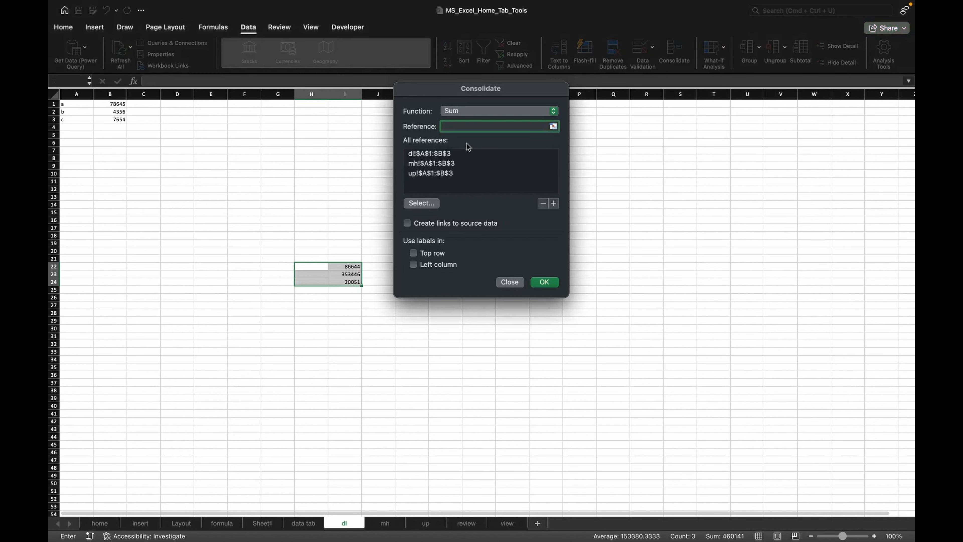
left_click(477, 111)
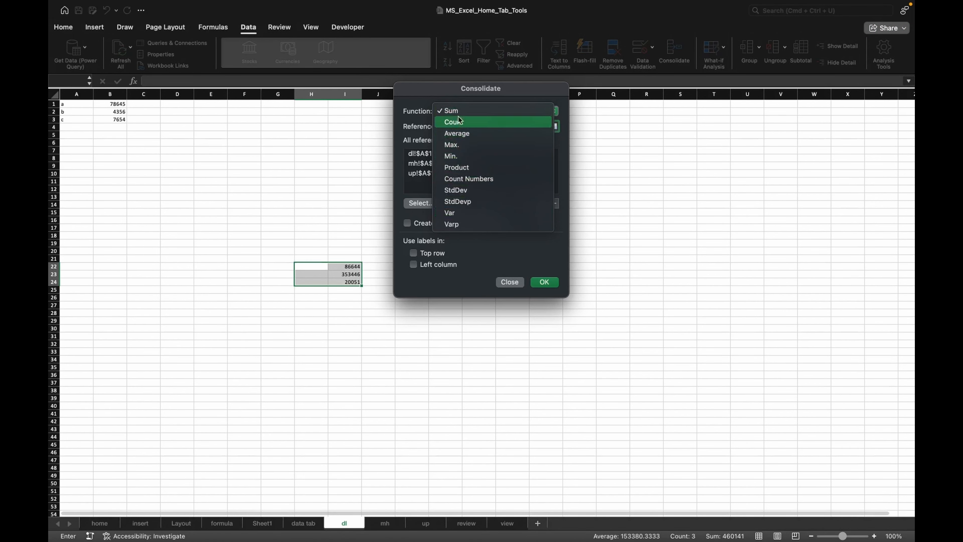
left_click(318, 218)
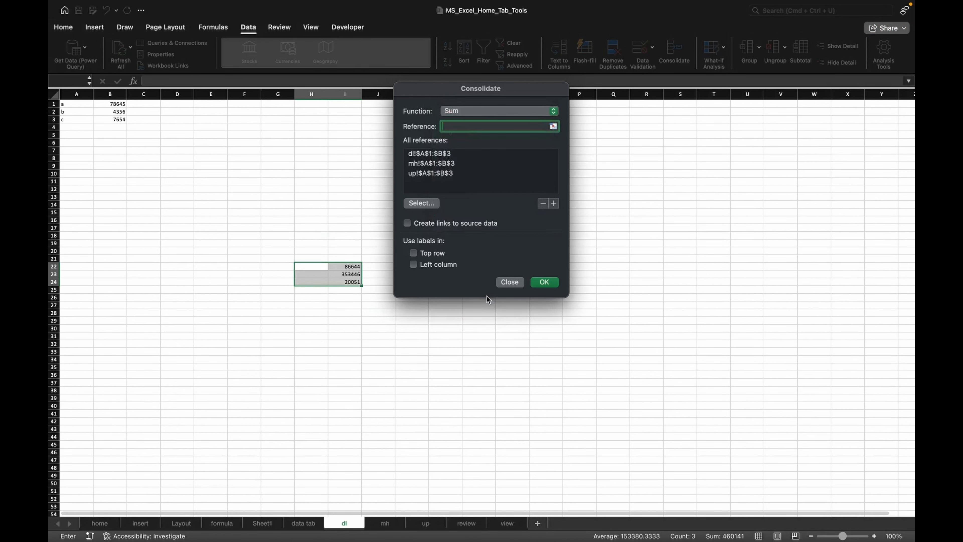
left_click(510, 282)
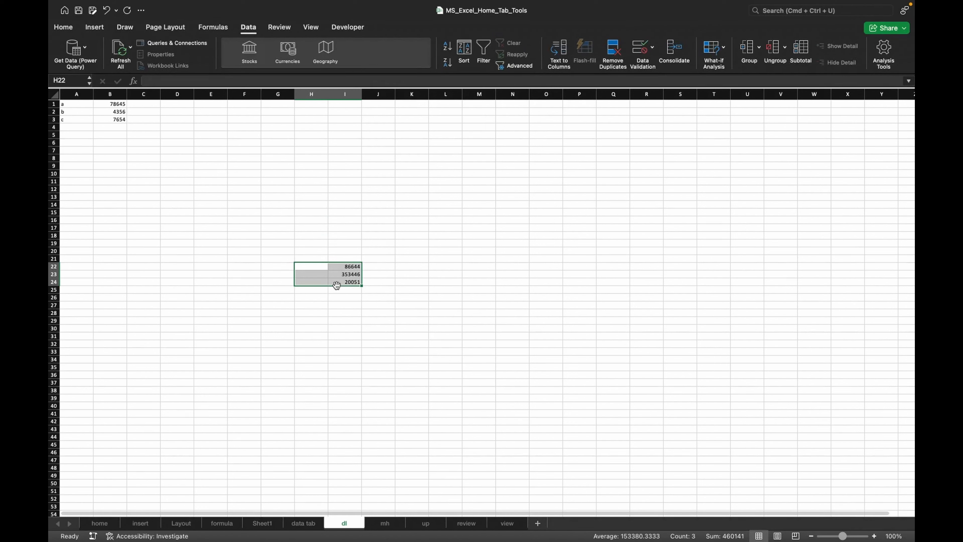
- Enter the labels payaya and sale in N20 and N21 with the values 100 and 15 beside them in O20 and O21
left_click(466, 242)
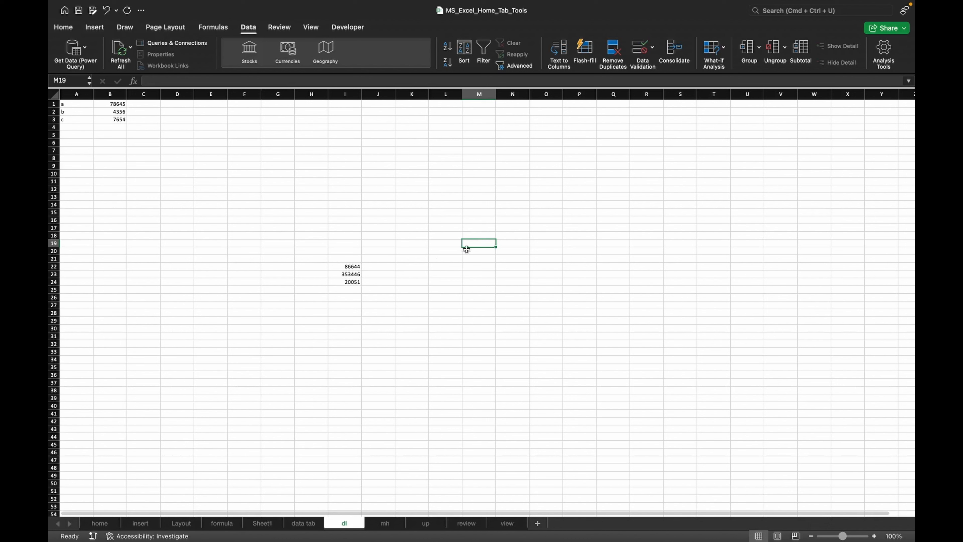
left_click(522, 251)
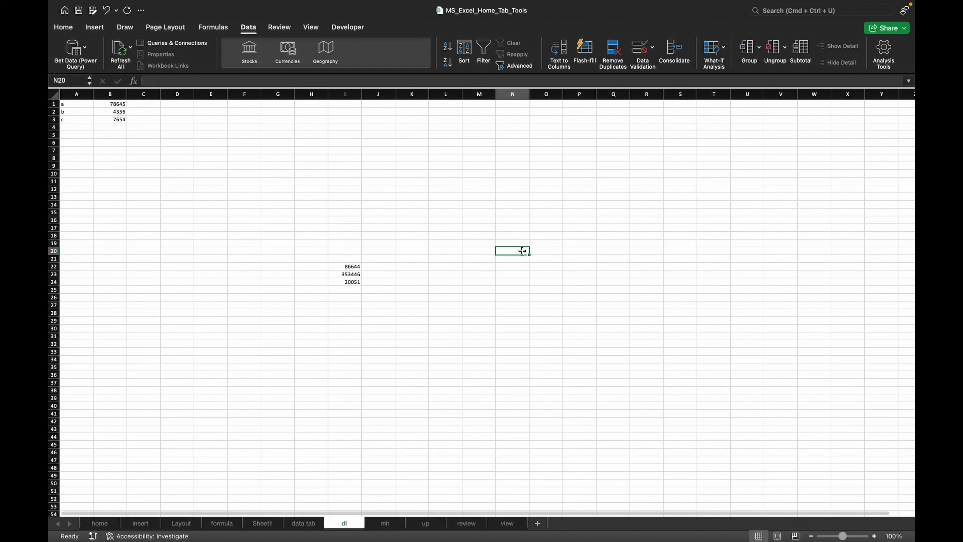
type("payaya")
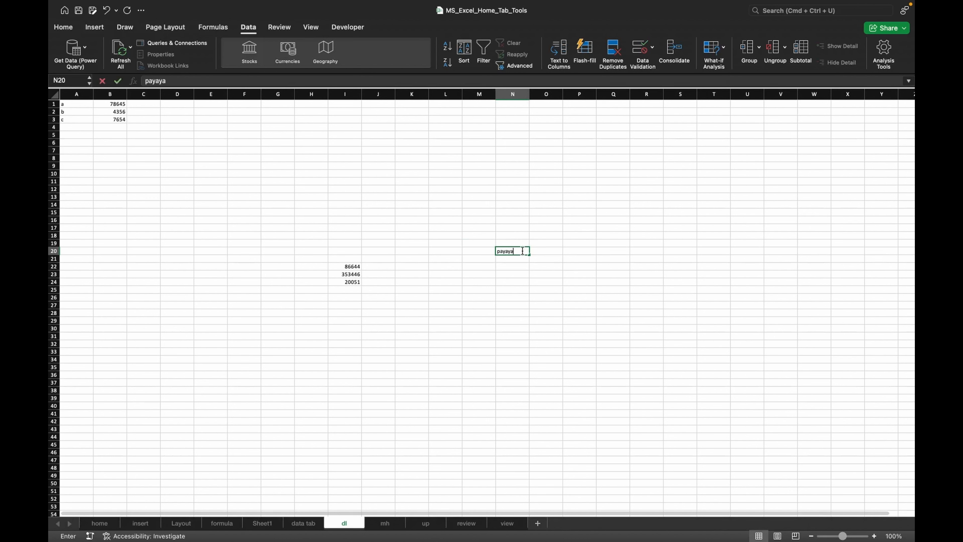
left_click(546, 253)
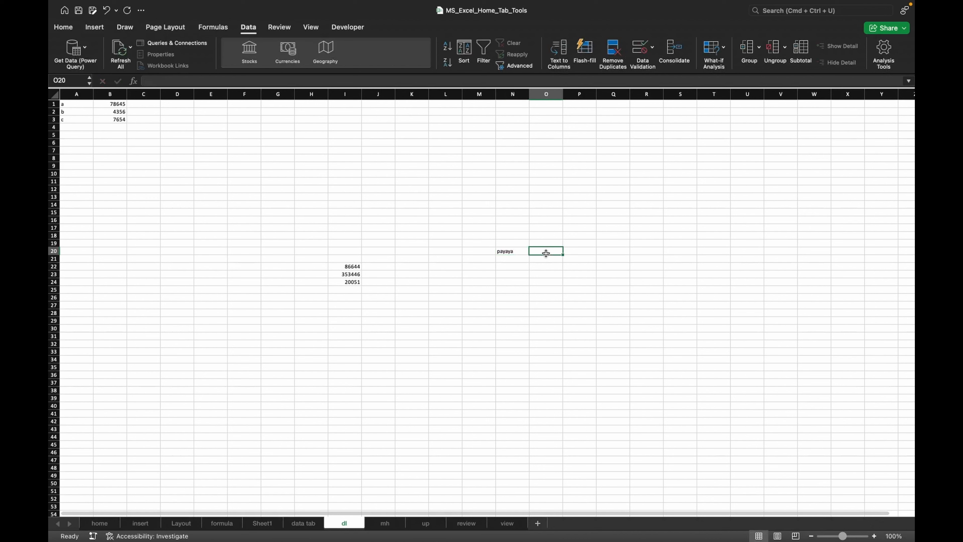
type("100")
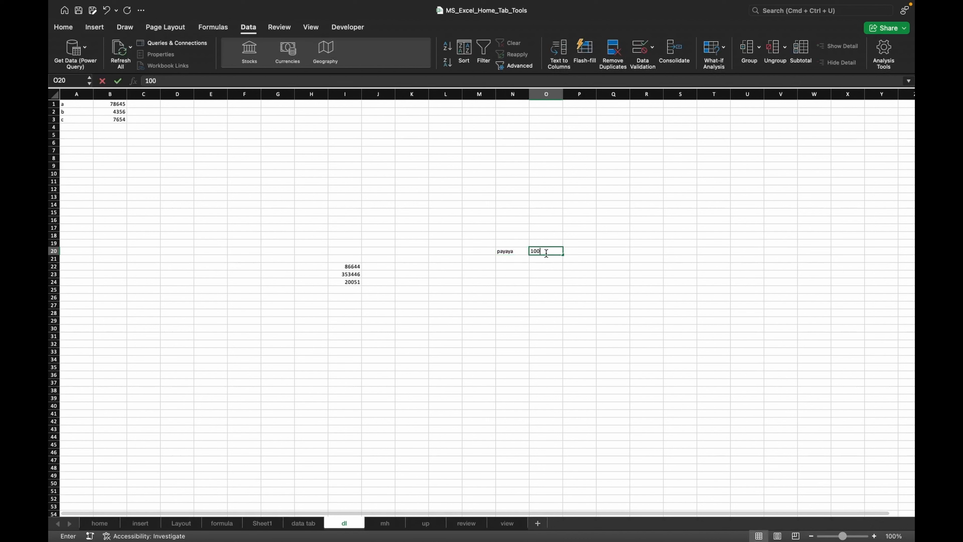
left_click(512, 259)
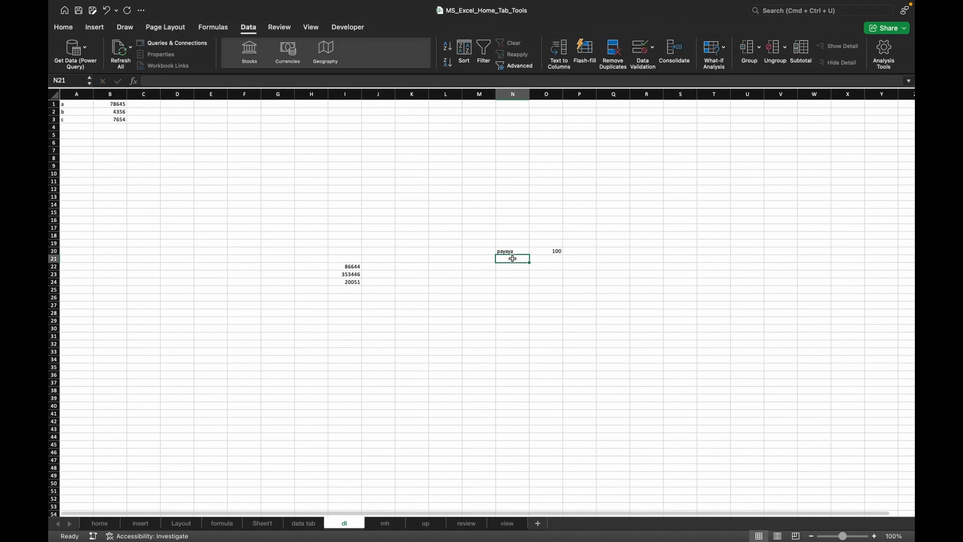
type("sale")
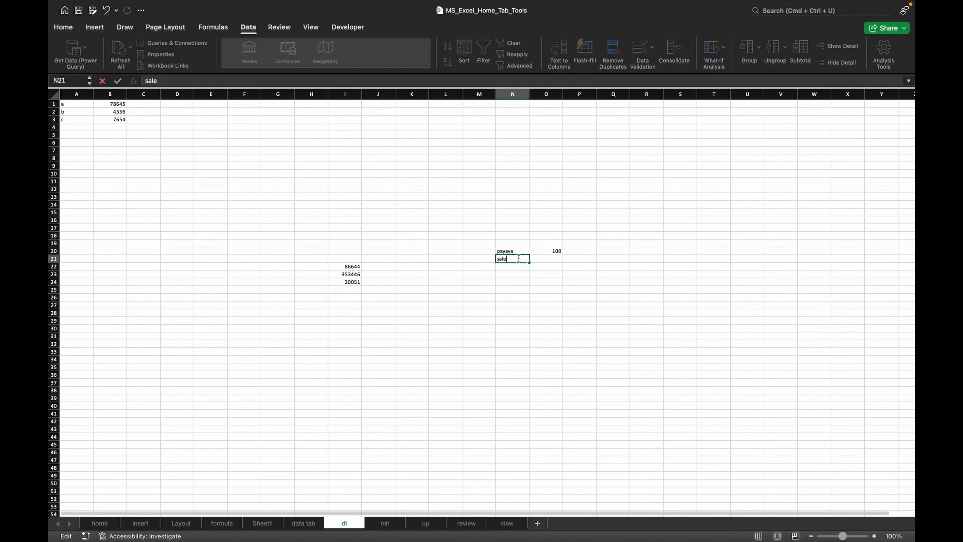
left_click(548, 260)
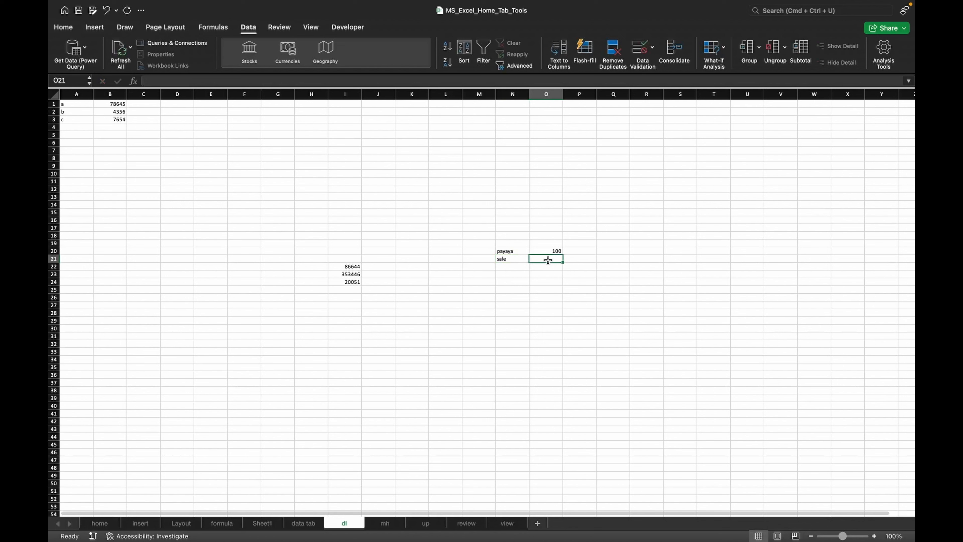
type("15")
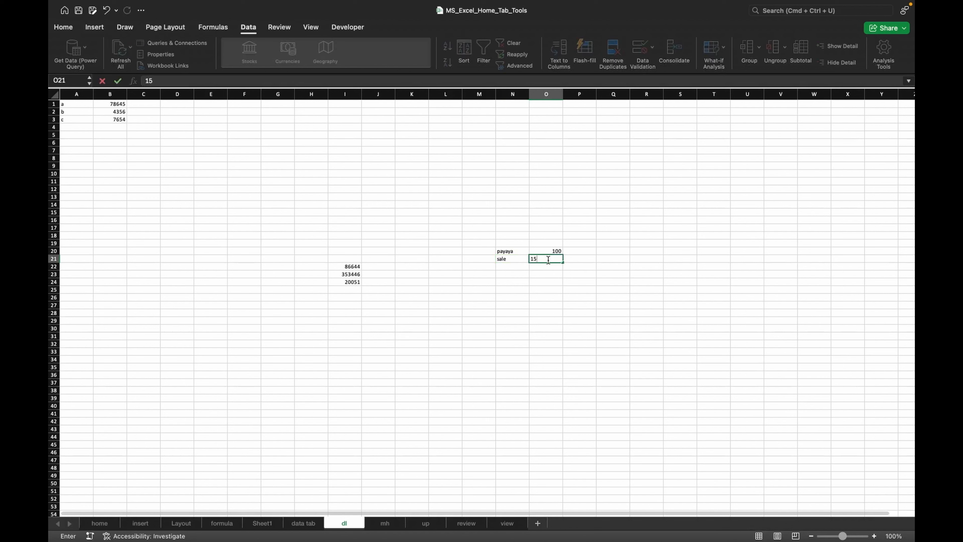
- Label N22 as re and enter the formula =PRODUCT(O20:O21) in O22
left_click(514, 269)
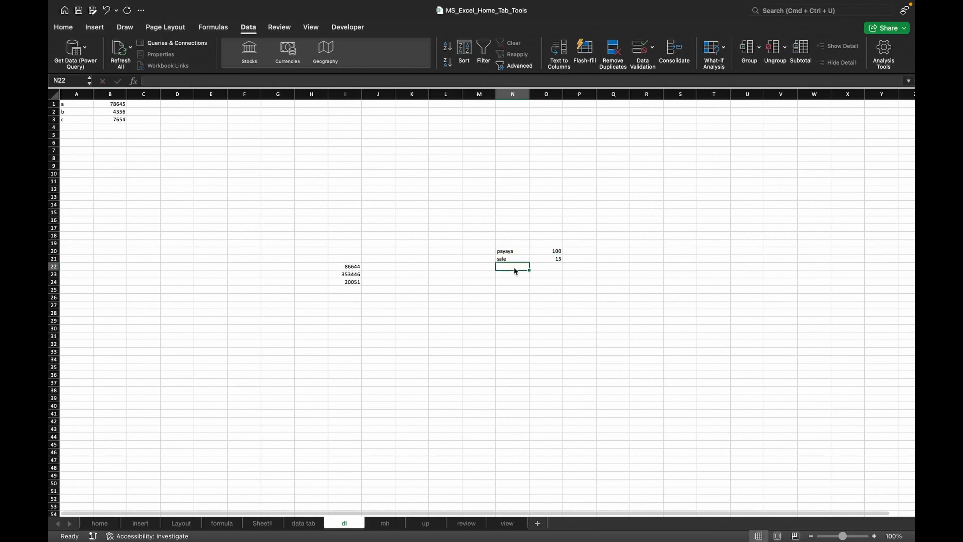
type("re")
left_click(553, 266)
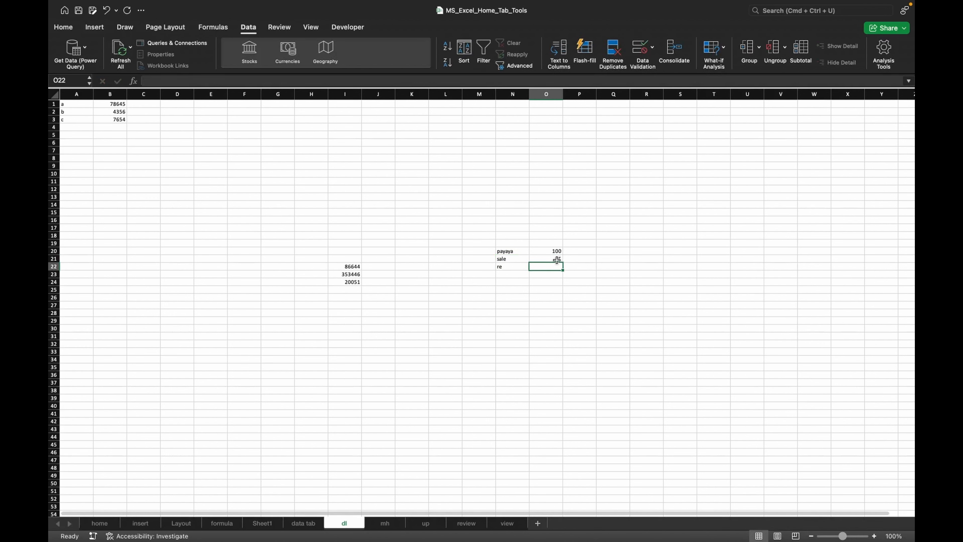
type("=pro")
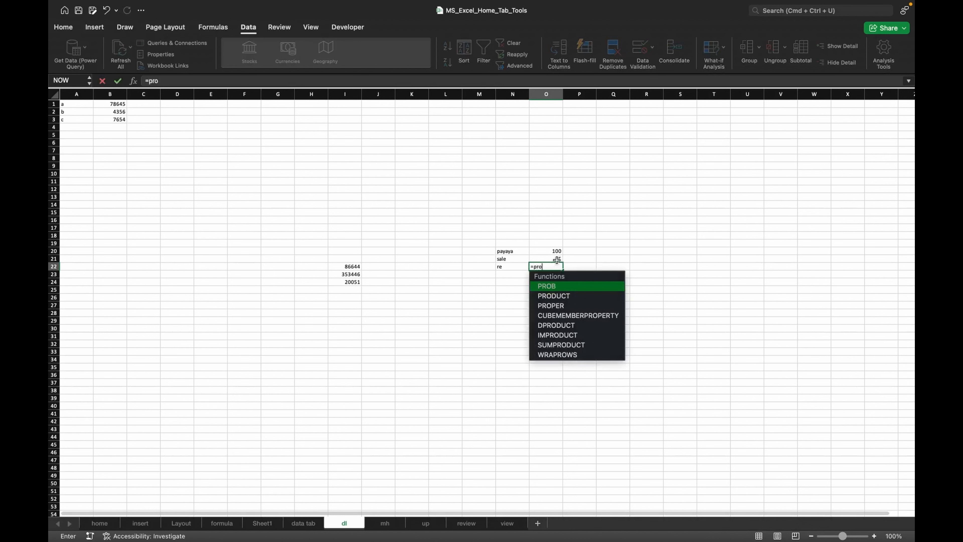
double_click(550, 296)
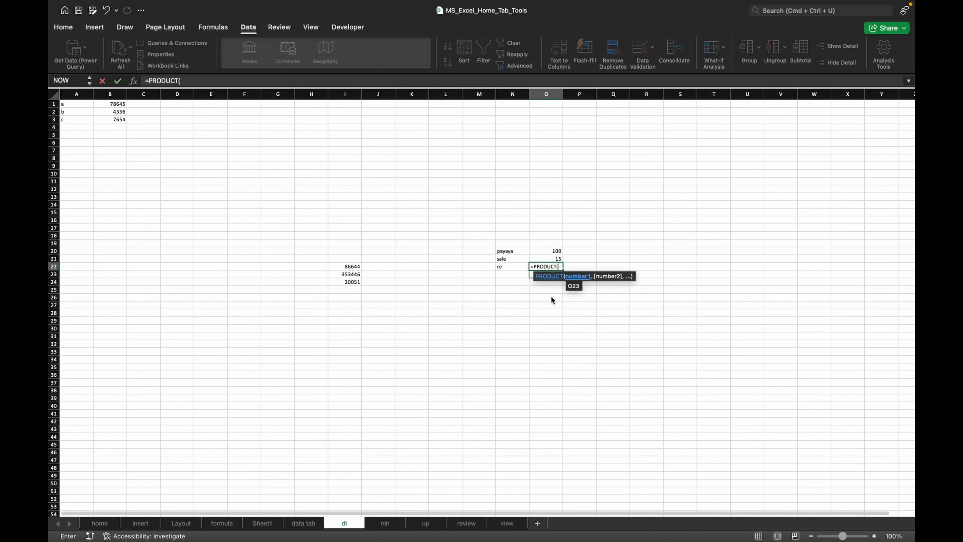
left_click_drag(551, 251, 550, 254)
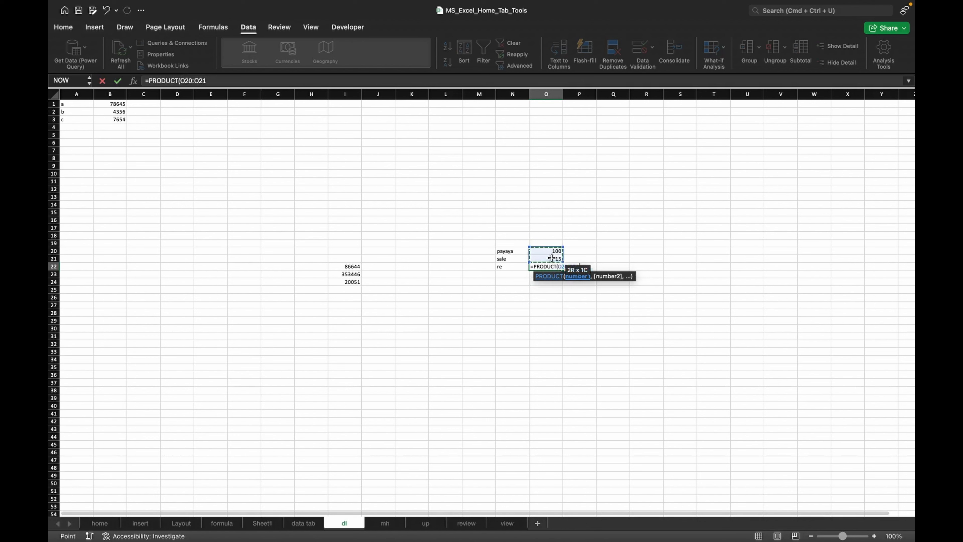
left_click(556, 267)
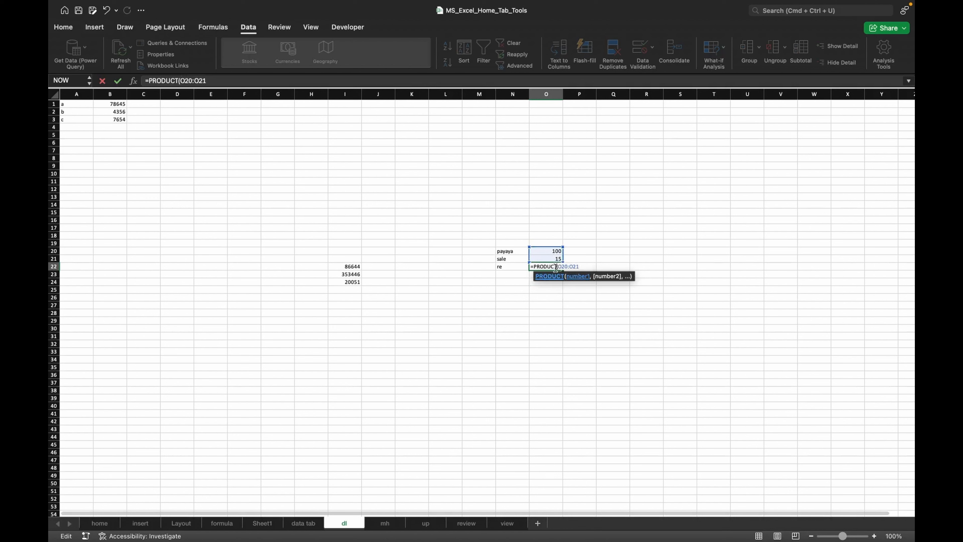
key("Return")
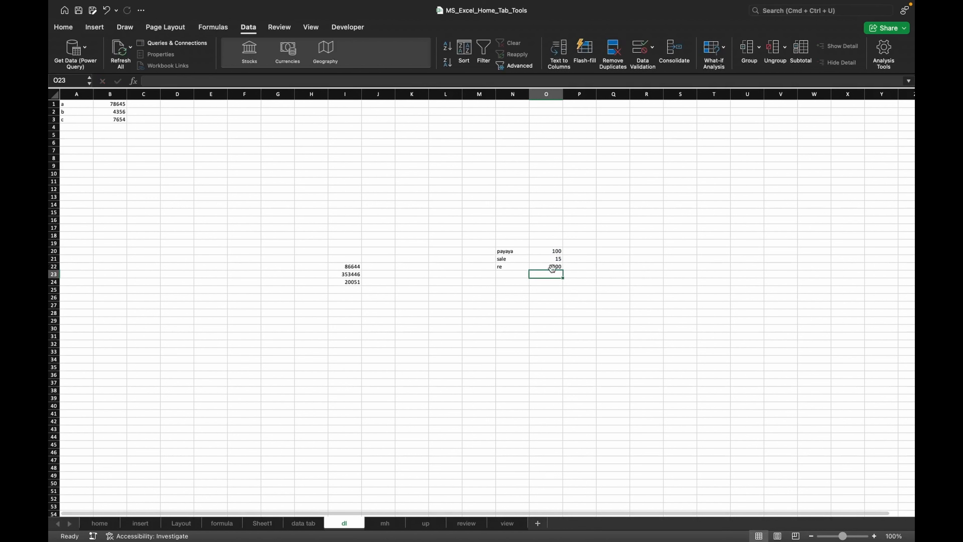
- Use Goal Seek to make O22 reach 1950 by changing cell O21
left_click(555, 302)
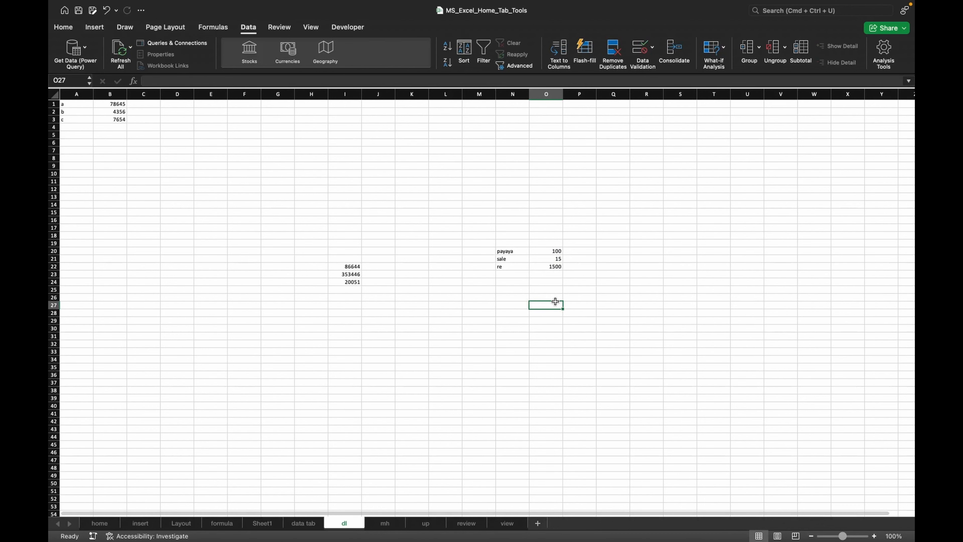
scroll(556, 241, "up", 6)
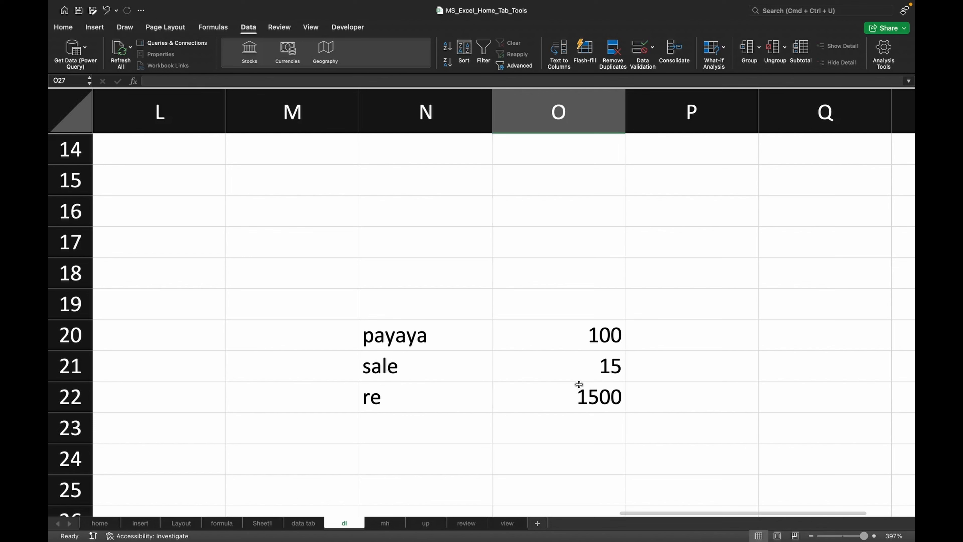
left_click(579, 385)
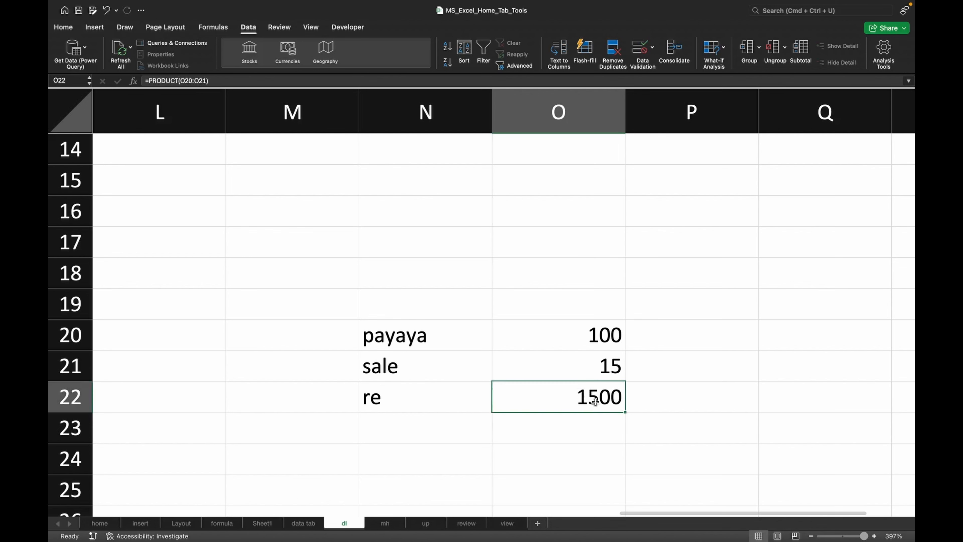
left_click(725, 55)
left_click(725, 77)
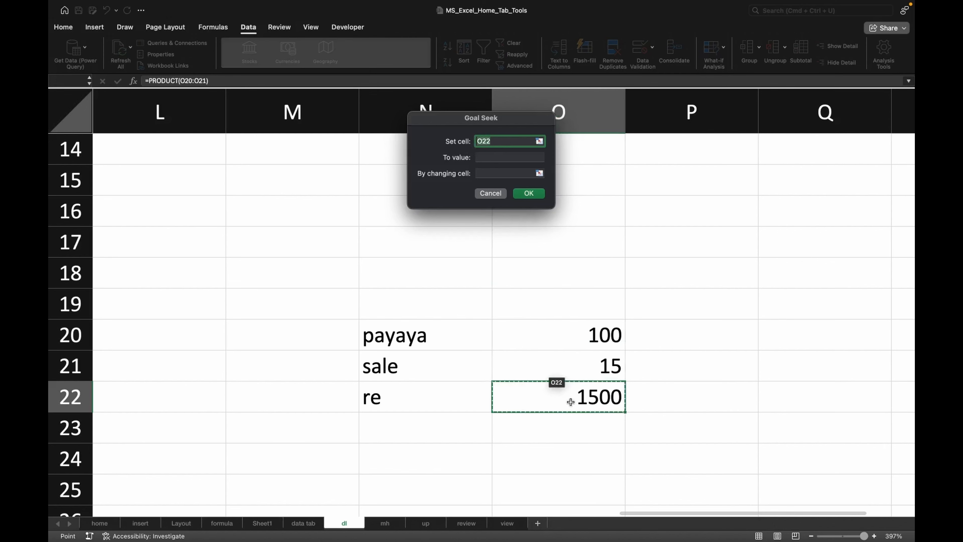
left_click(605, 374)
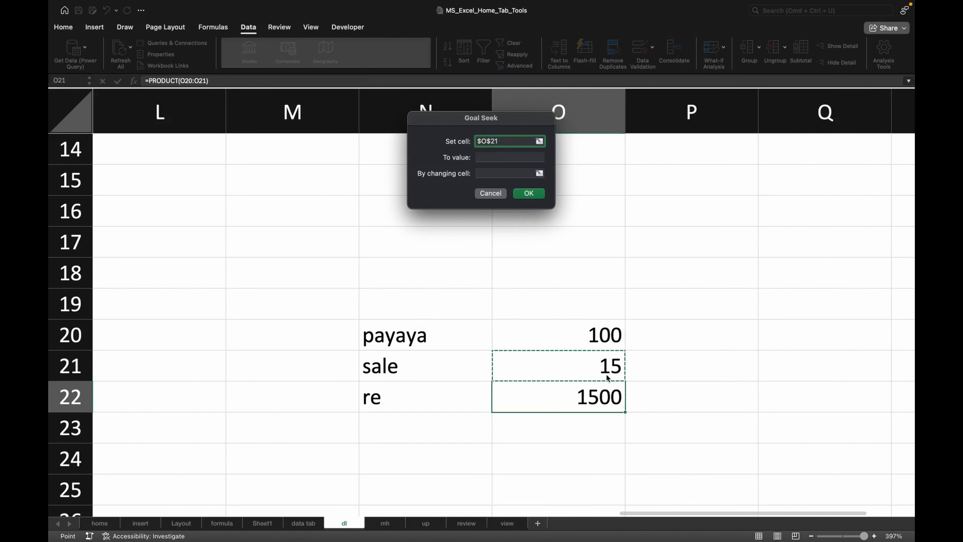
left_click(607, 385)
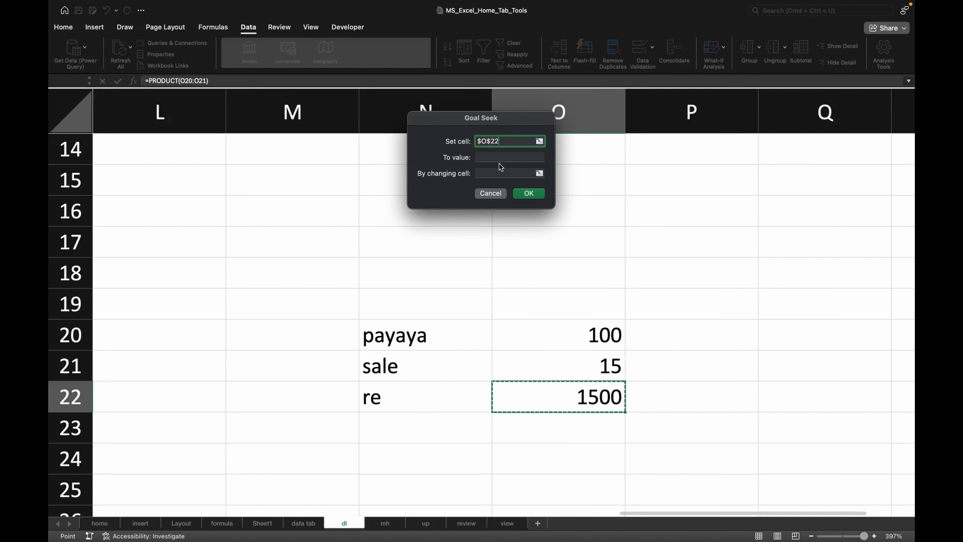
left_click(491, 157)
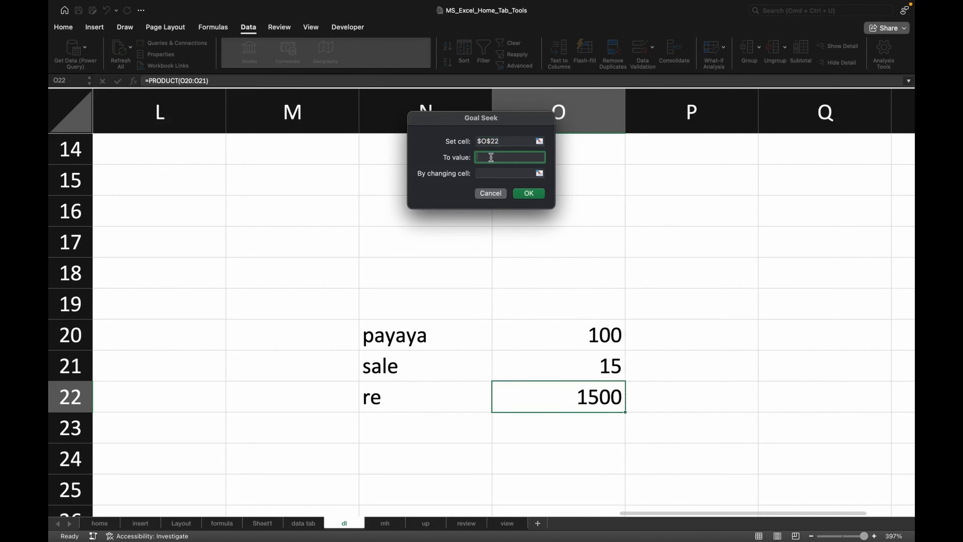
type("1950")
left_click(493, 174)
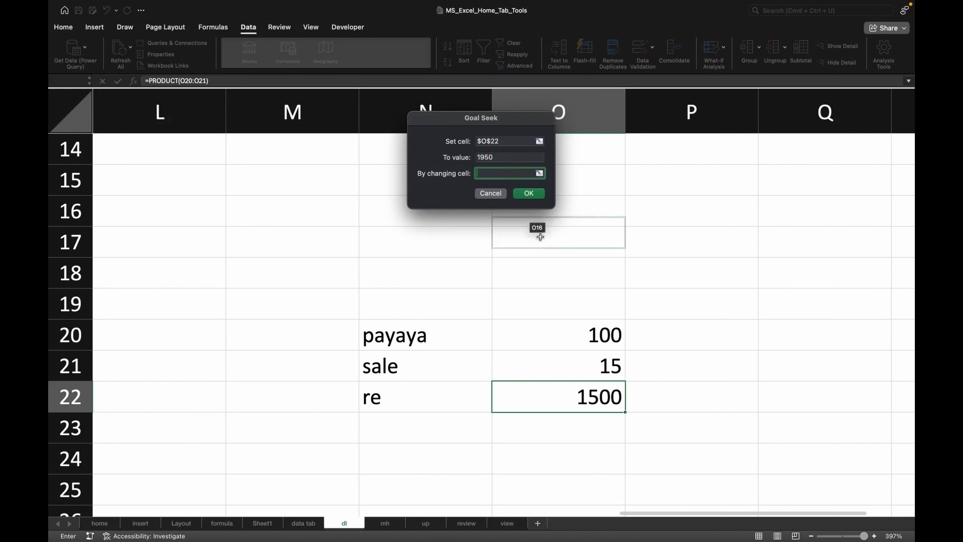
left_click(586, 365)
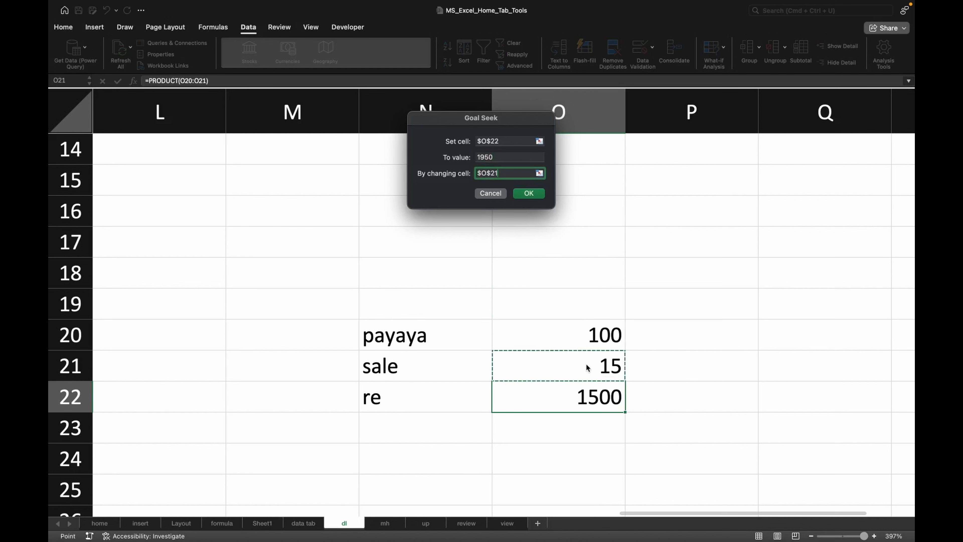
left_click(535, 194)
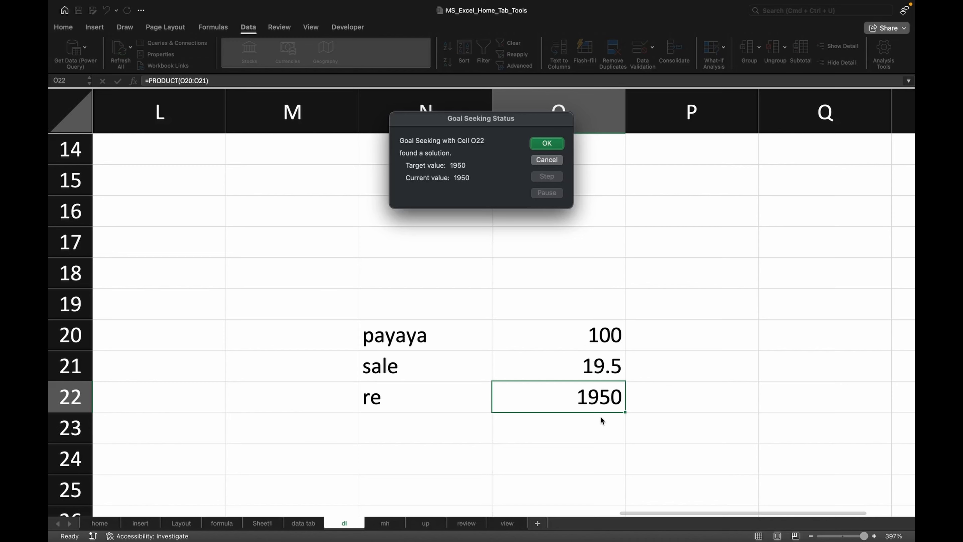
- Accept the Goal Seek solution and close its status dialog
left_click(546, 146)
scroll(447, 235, "down", 6)
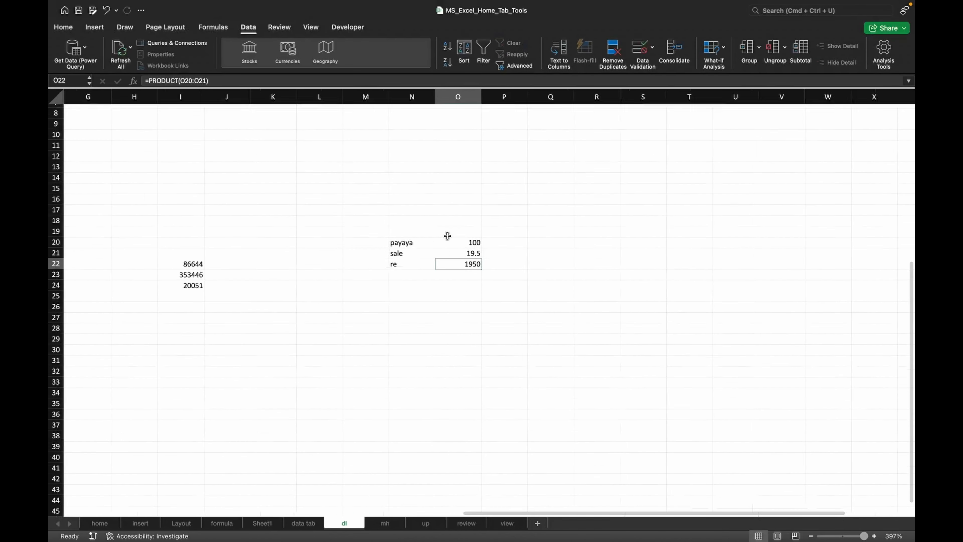
scroll(124, 249, "up", 7)
scroll(125, 250, "left", 5)
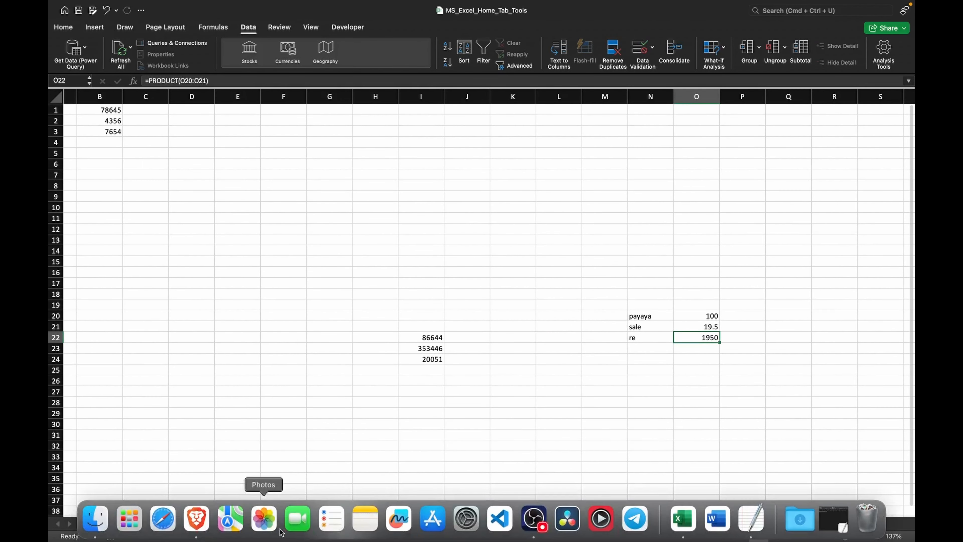
- Switch to the data tab sheet and bring column A into view
left_click(303, 523)
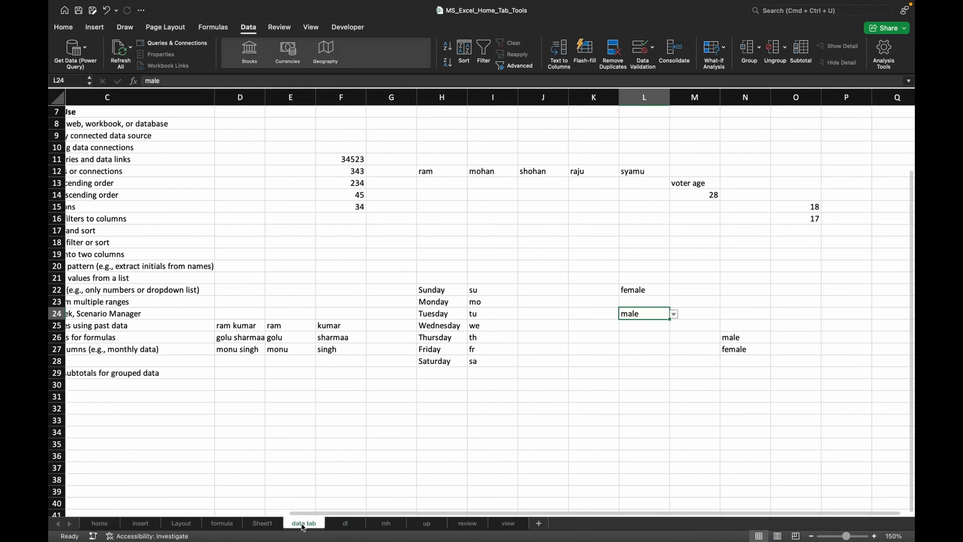
scroll(144, 265, "left", 5)
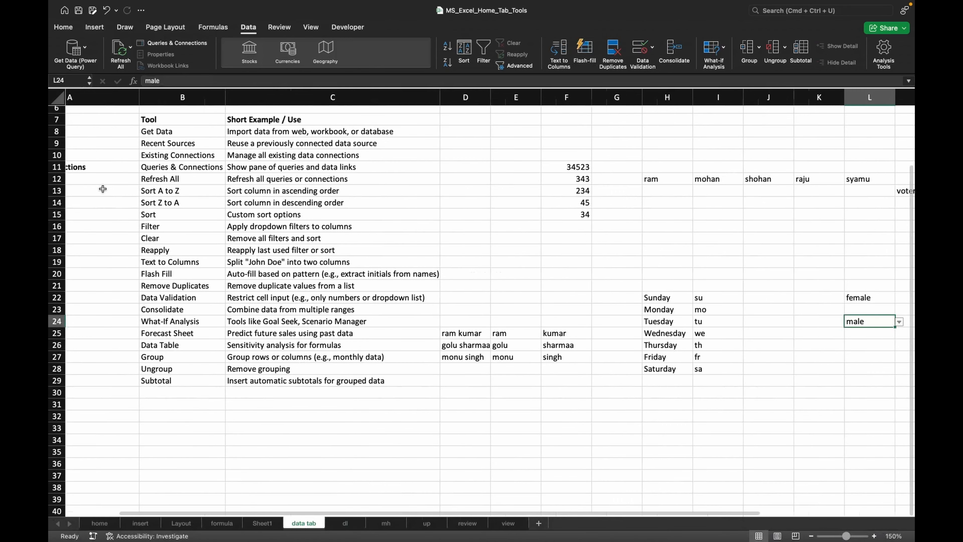
scroll(126, 233, "left", 3)
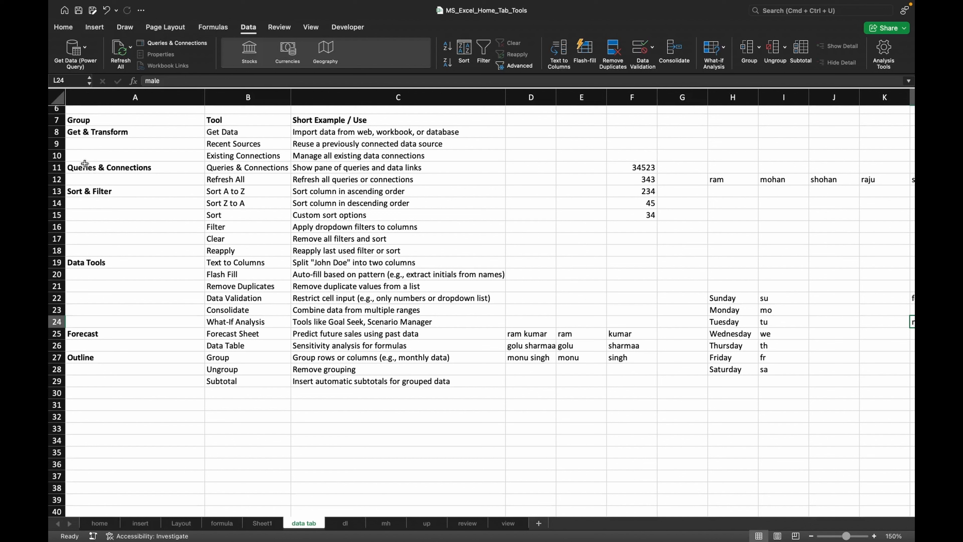
- Group rows 8 to 10 as a row outline
left_click_drag(86, 132, 89, 153)
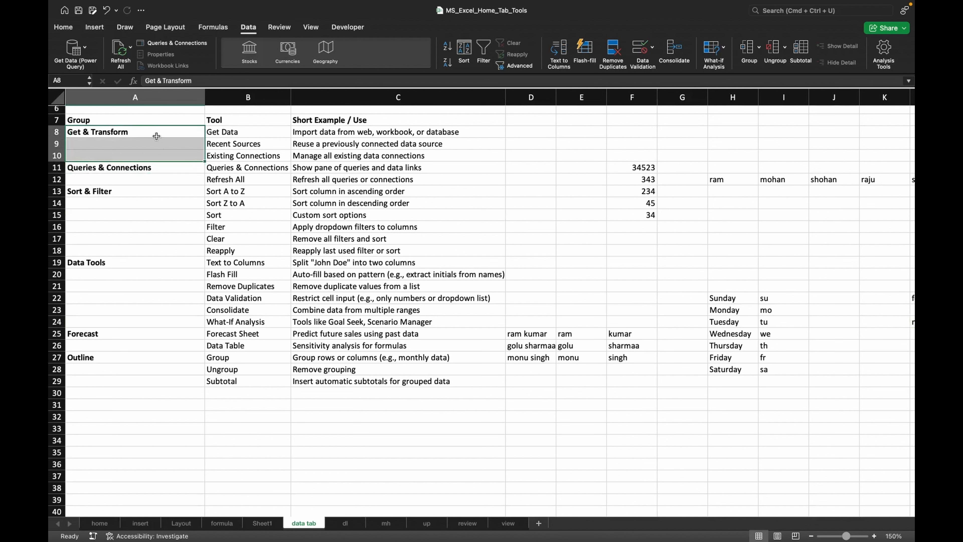
left_click(143, 129)
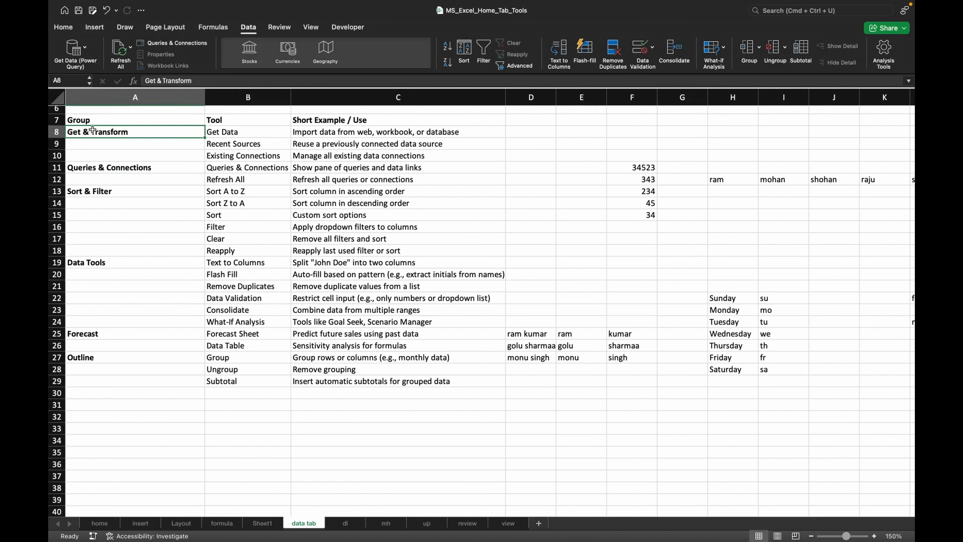
left_click_drag(99, 129, 325, 155)
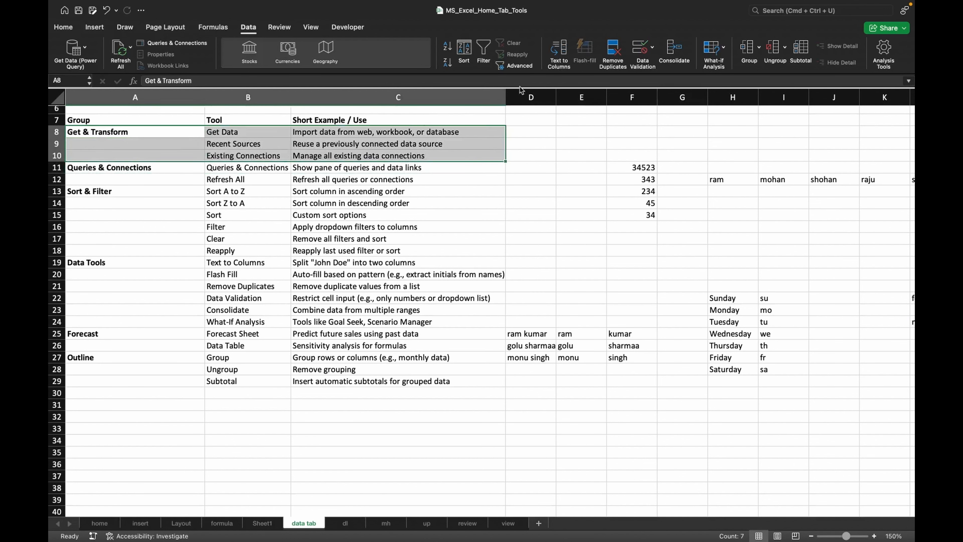
left_click(744, 62)
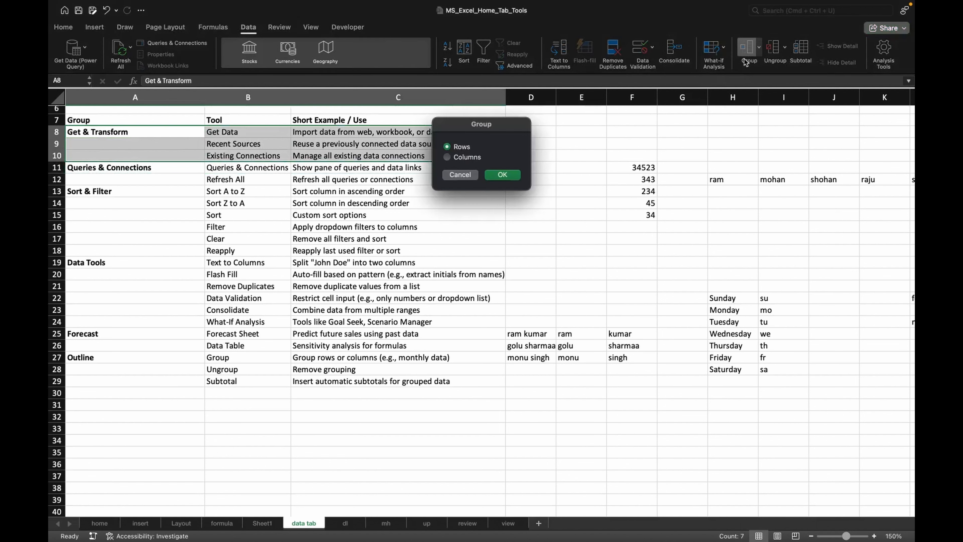
left_click(502, 175)
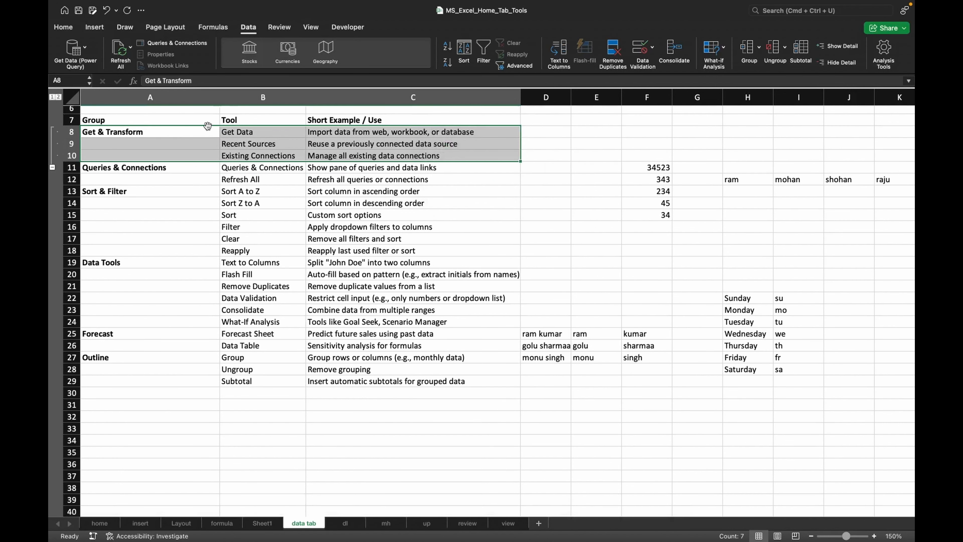
- Group rows 11 and 12 into the row outline
left_click(102, 175)
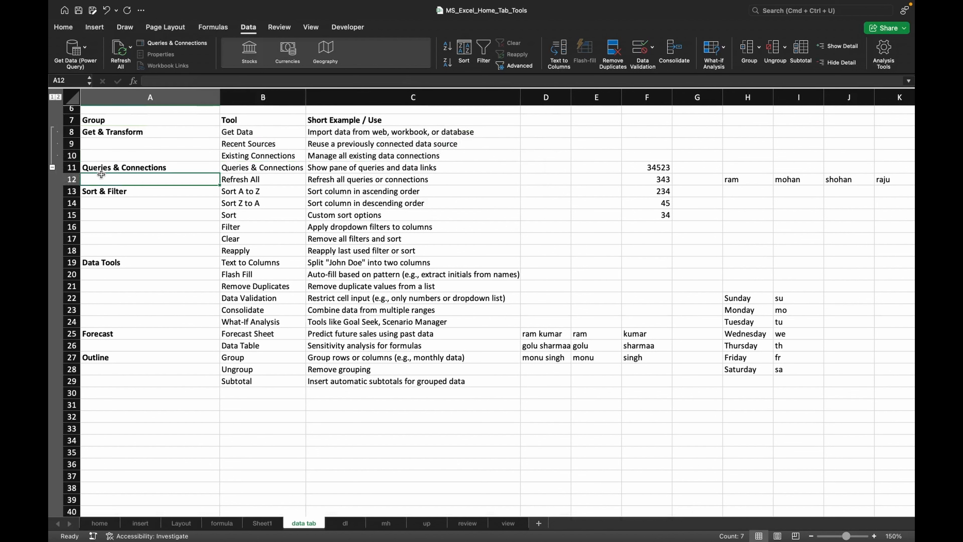
left_click_drag(111, 167, 122, 183)
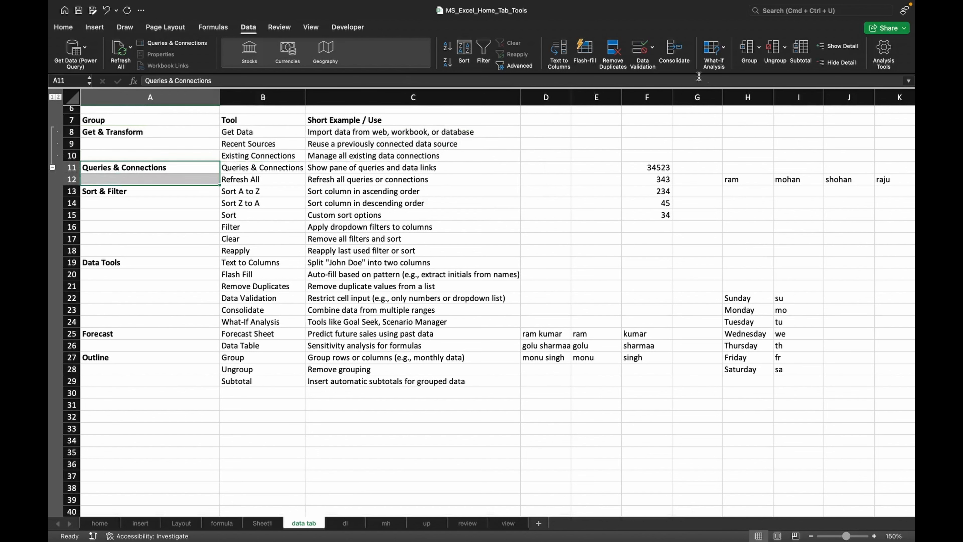
left_click(748, 62)
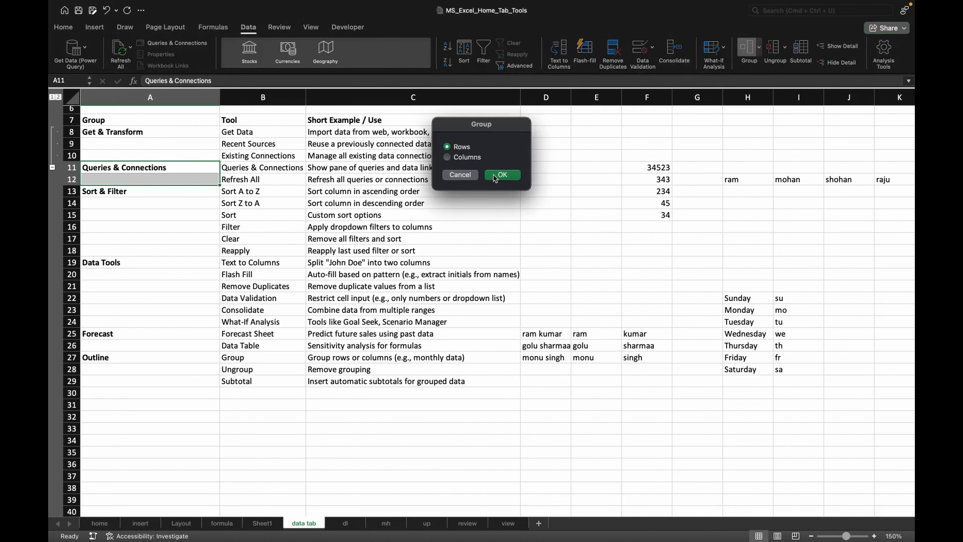
left_click(501, 175)
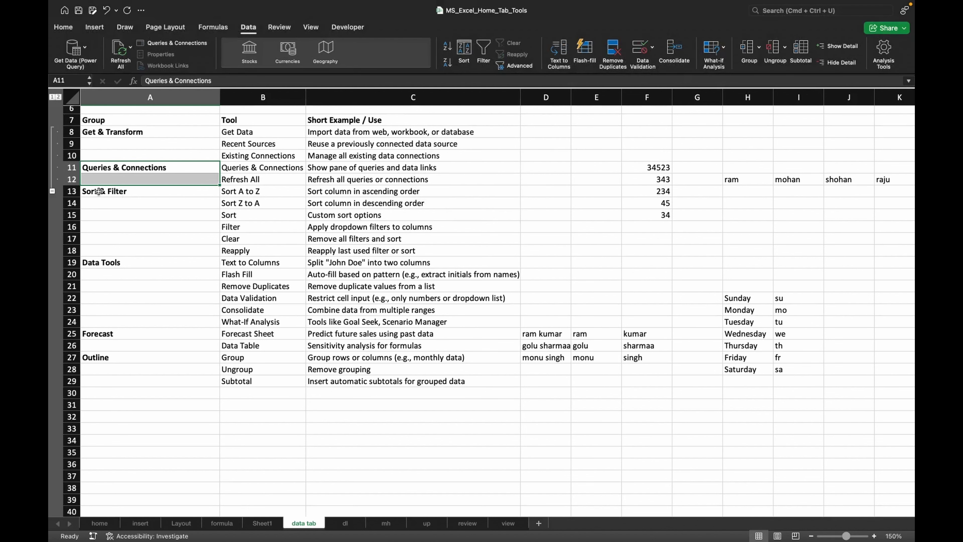
- Group rows 13 to 18 into the row outline
left_click_drag(99, 193, 128, 246)
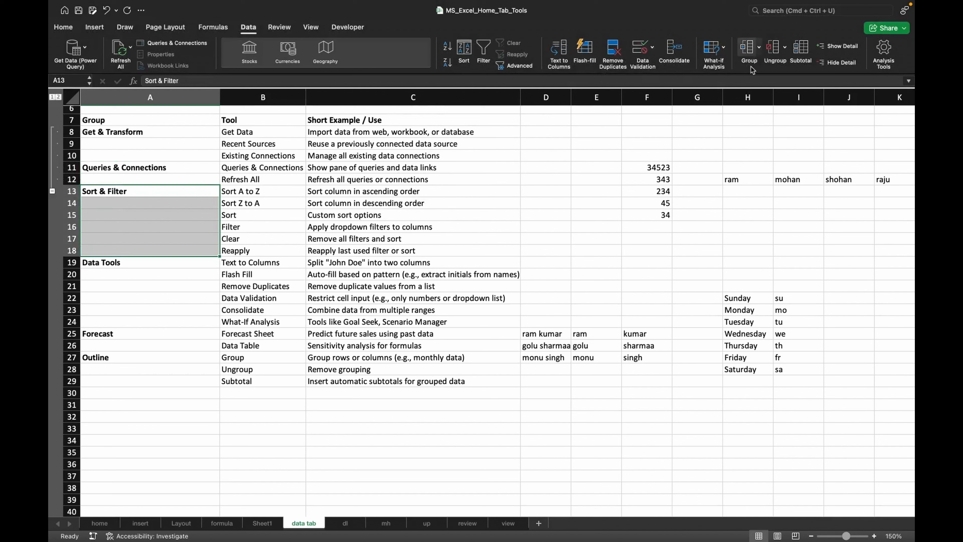
left_click(747, 57)
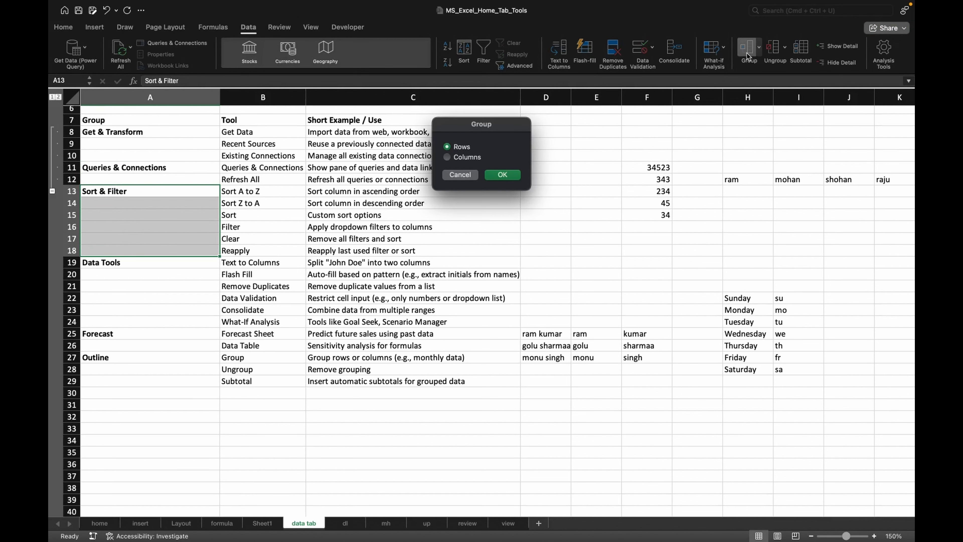
left_click(502, 175)
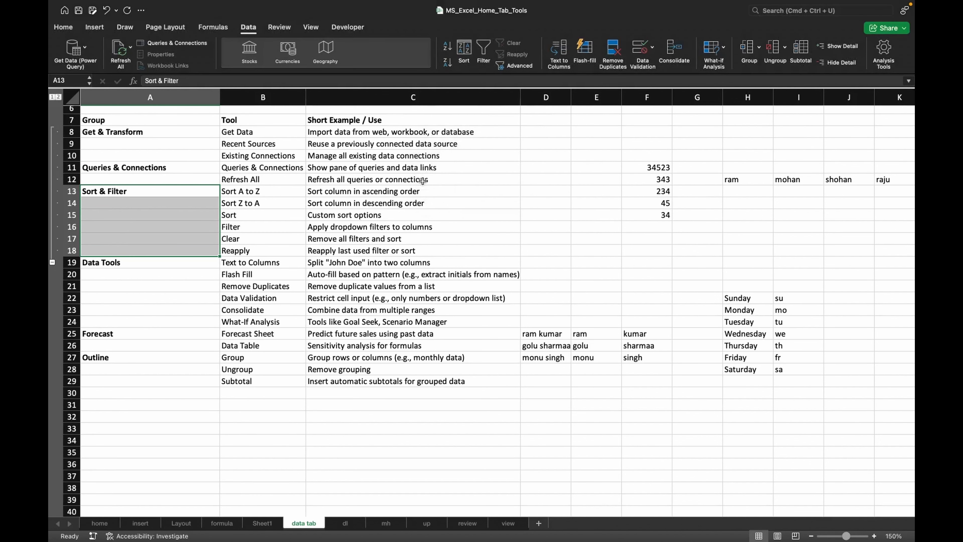
- Collapse the outlined rows 8 to 18, expand them, and collapse them again
left_click(52, 262)
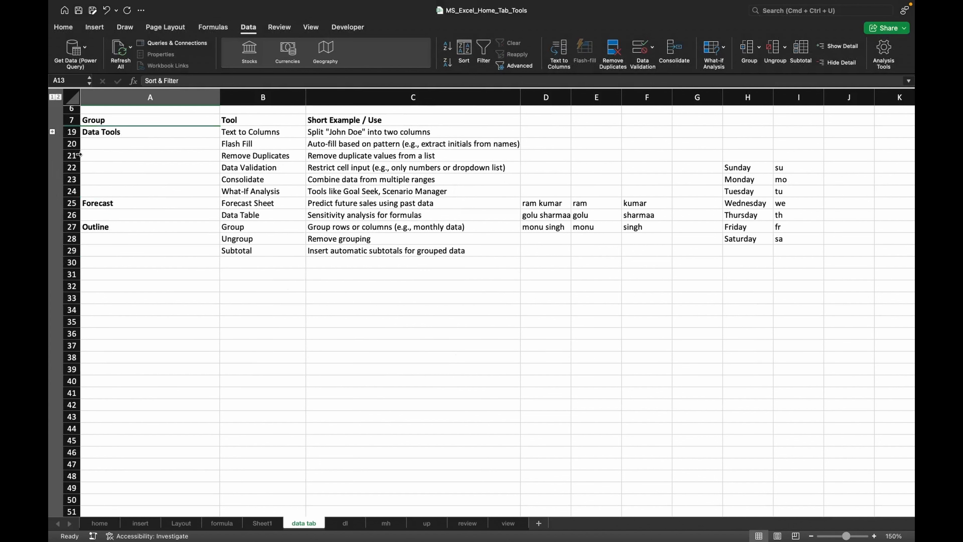
left_click(53, 131)
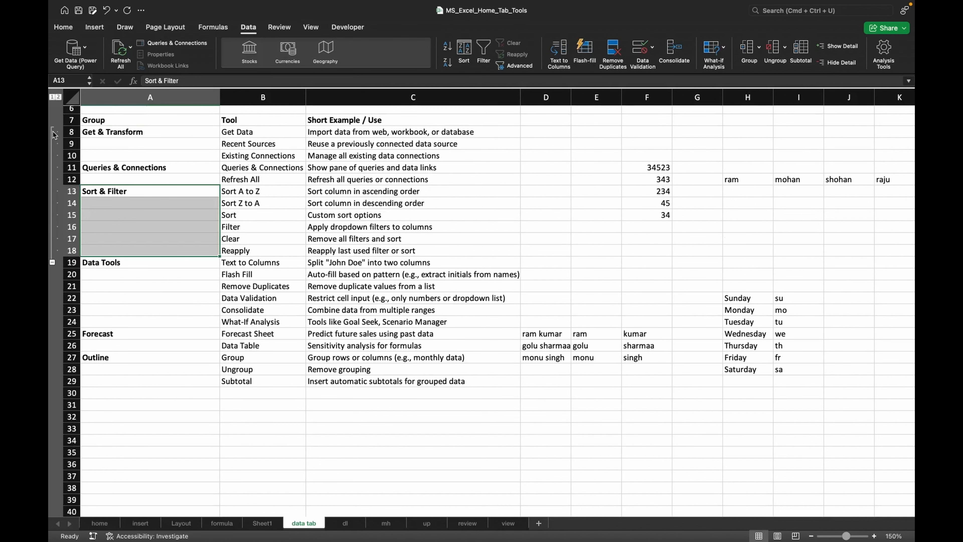
left_click(53, 262)
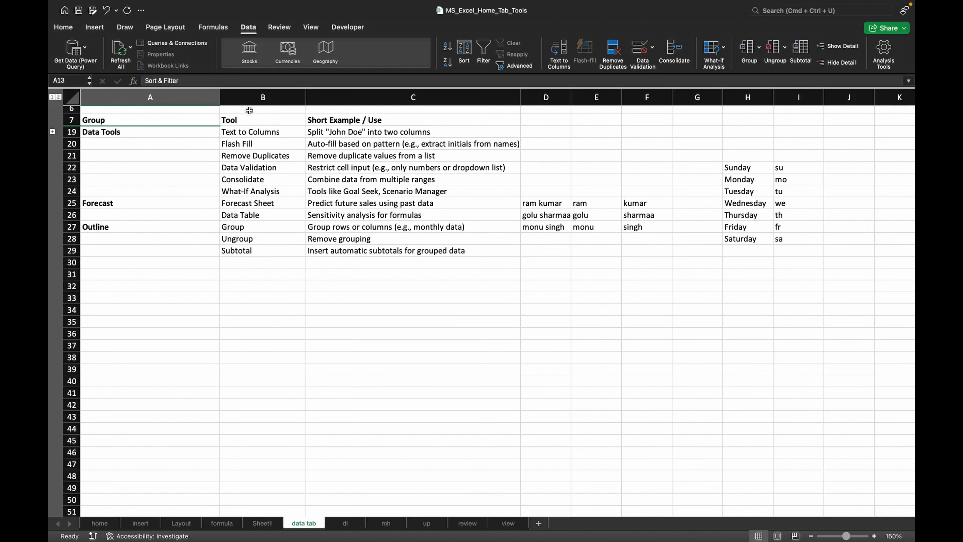
- Group columns B to D, then collapse and expand that column group
left_click_drag(251, 97, 529, 125)
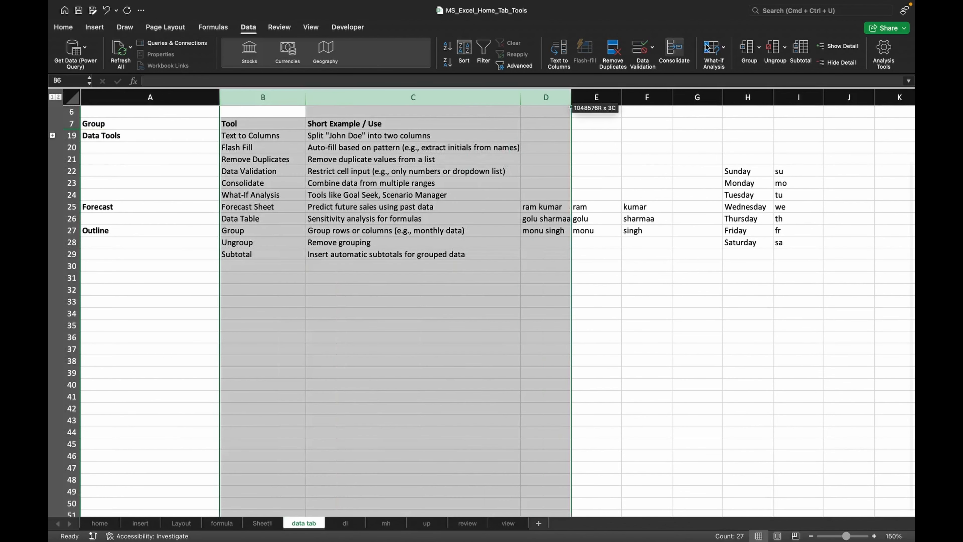
left_click(746, 47)
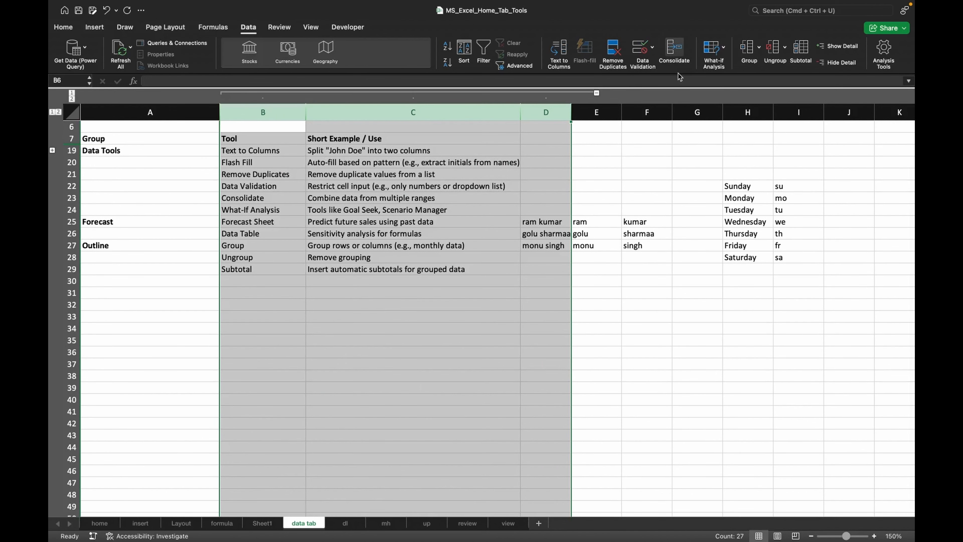
left_click(596, 93)
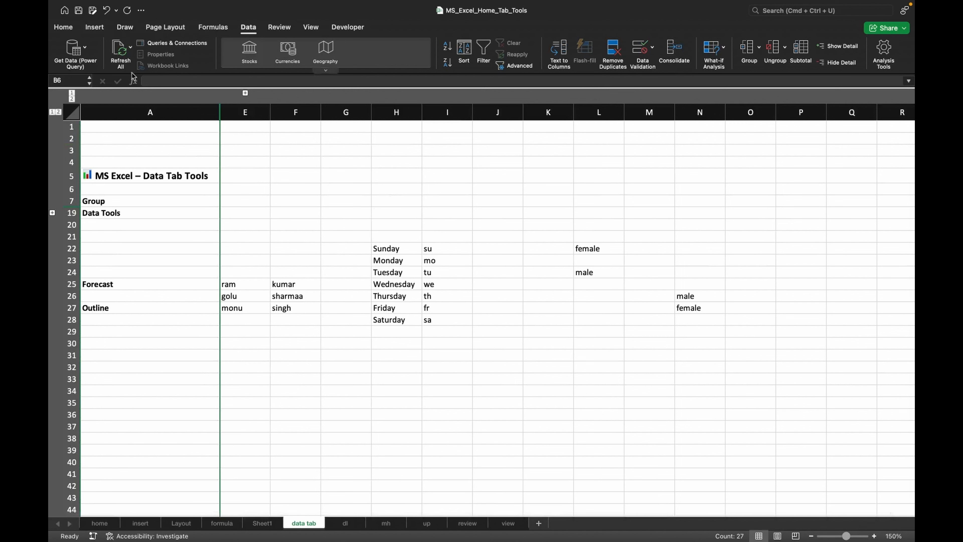
left_click(245, 93)
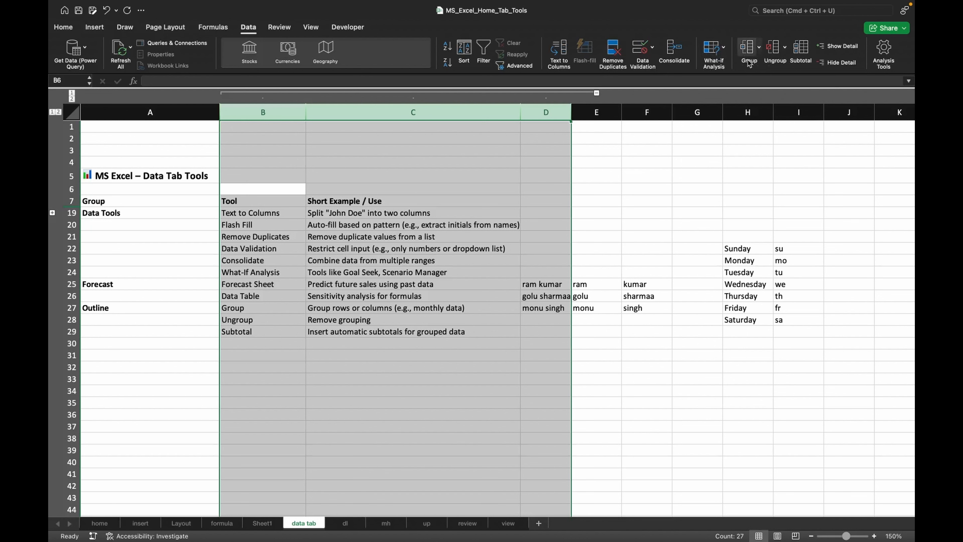
- Ungroup columns B to D
left_click(784, 48)
left_click(799, 64)
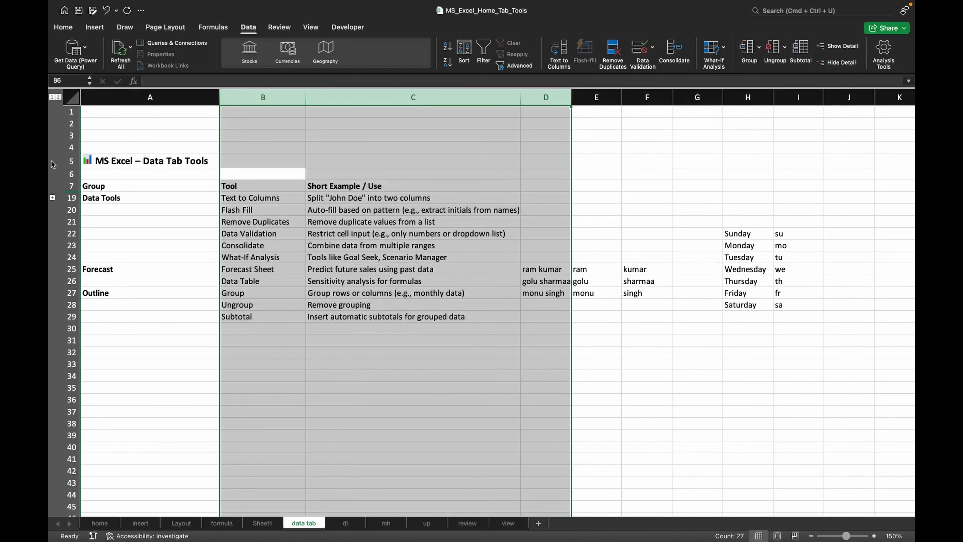
- Expand the collapsed rows and clear the entire outline
left_click(52, 199)
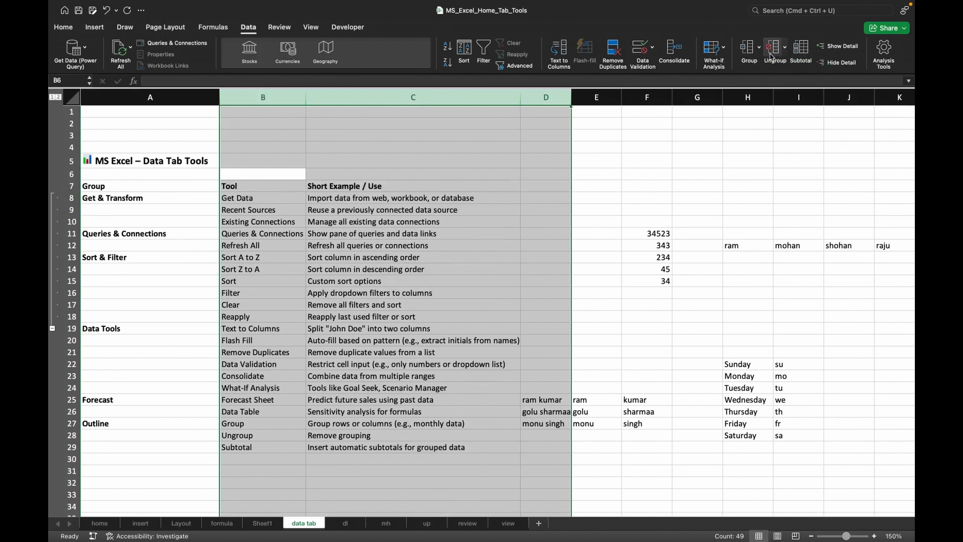
left_click(783, 52)
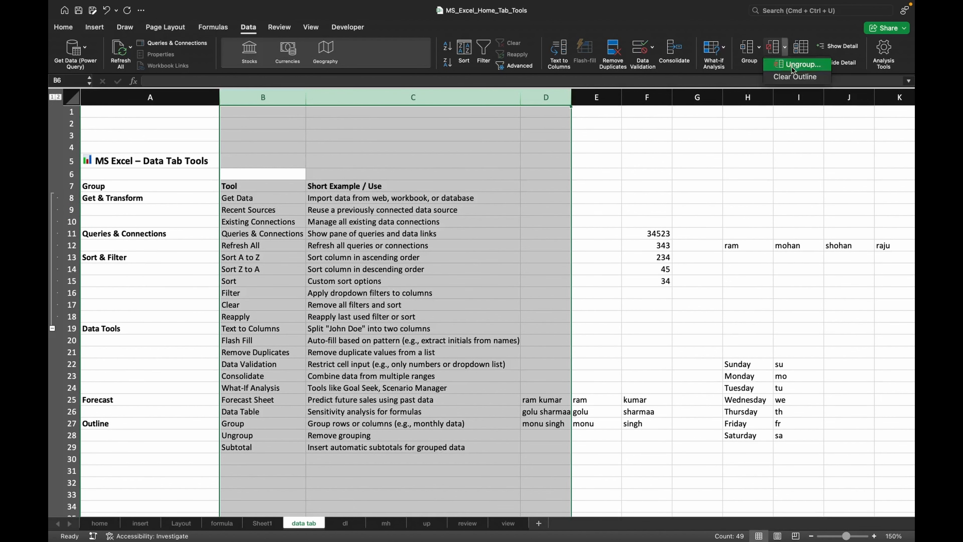
left_click(793, 77)
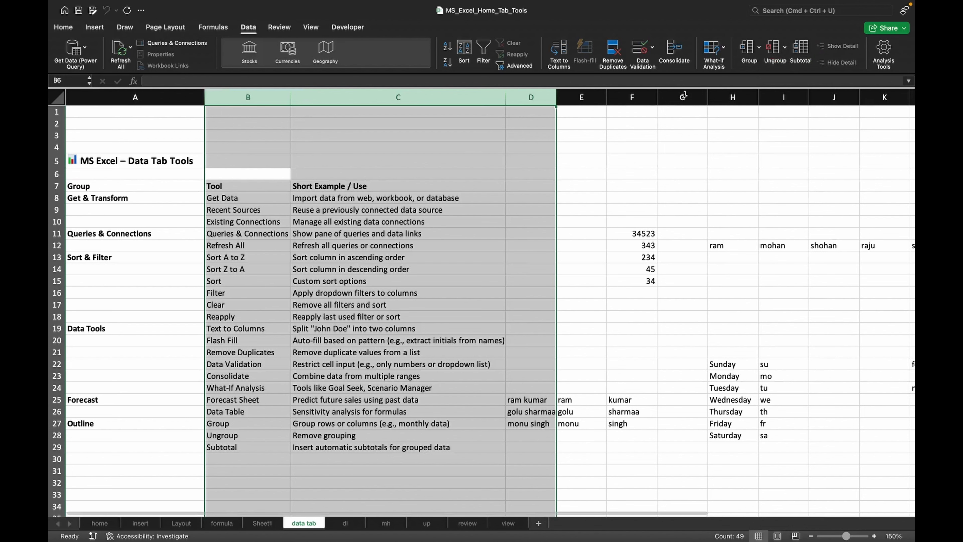
- Clear the contents of cells D8 to D30
left_click(104, 230)
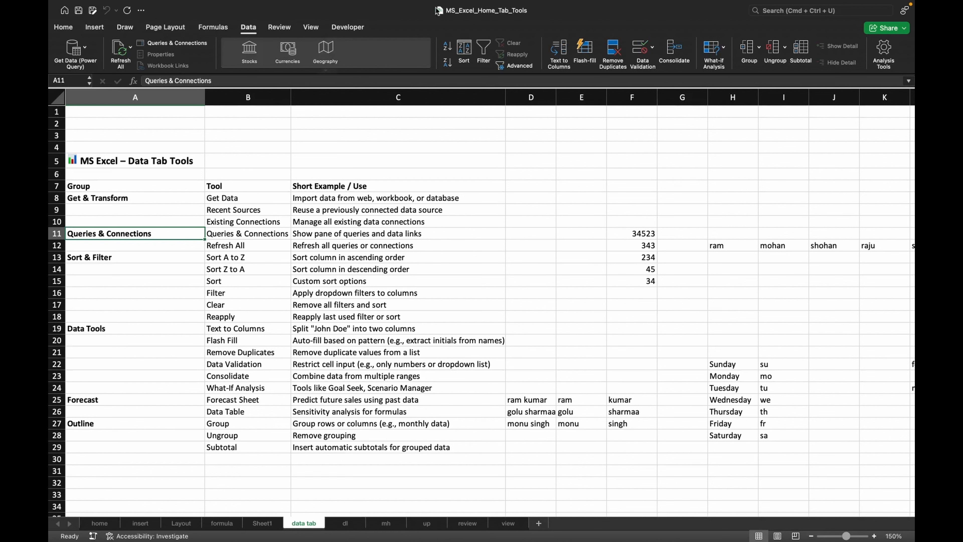
scroll(491, 290, "down", 3)
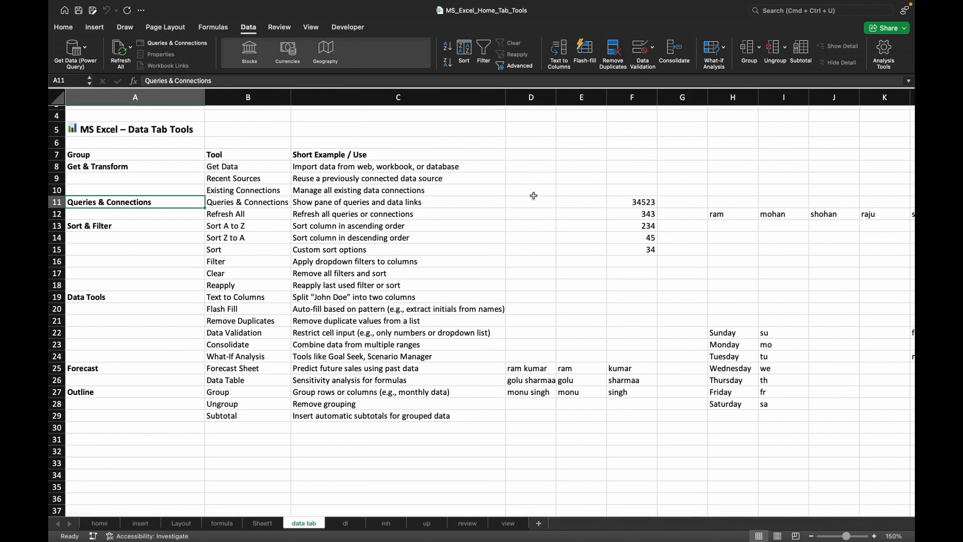
left_click_drag(532, 167, 519, 428)
key("Delete")
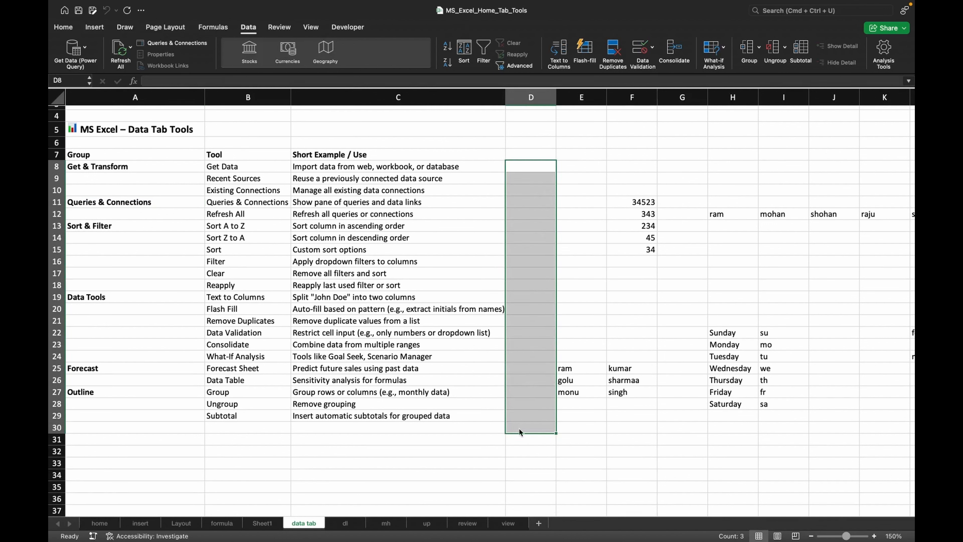
- Enter the numbers 34, 34, 234, 2344, 23423 and 3454 in cells D7 to D12
left_click(519, 150)
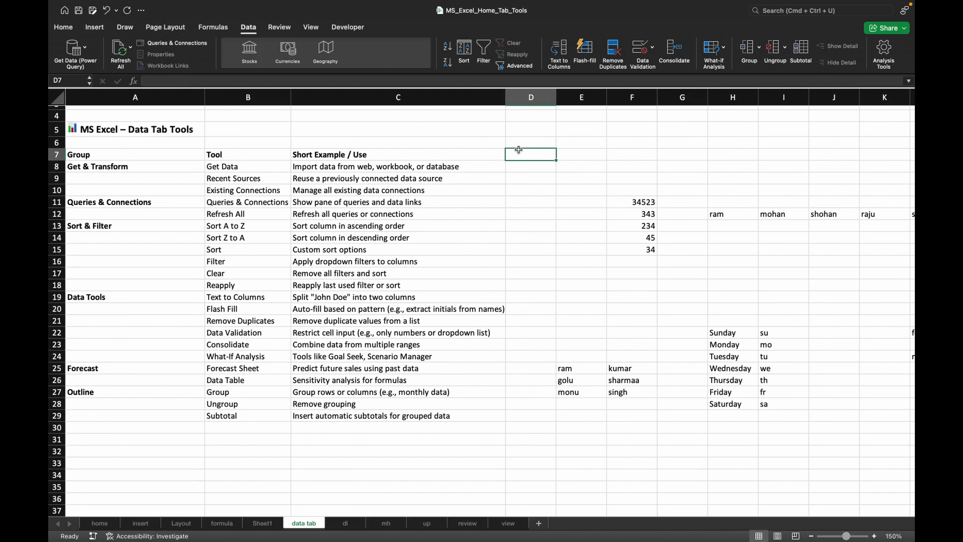
type("34")
left_click(519, 167)
type("34")
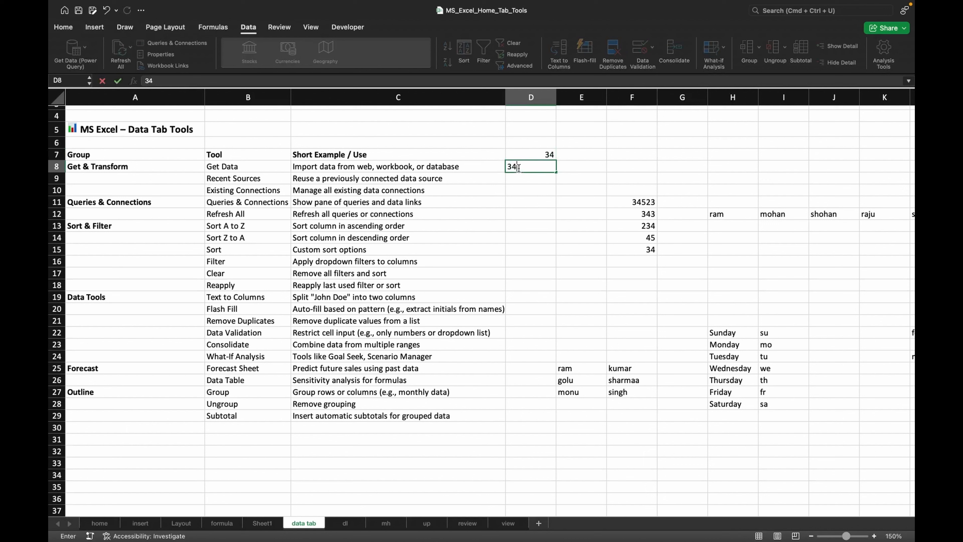
left_click(524, 187)
left_click(525, 181)
type("234")
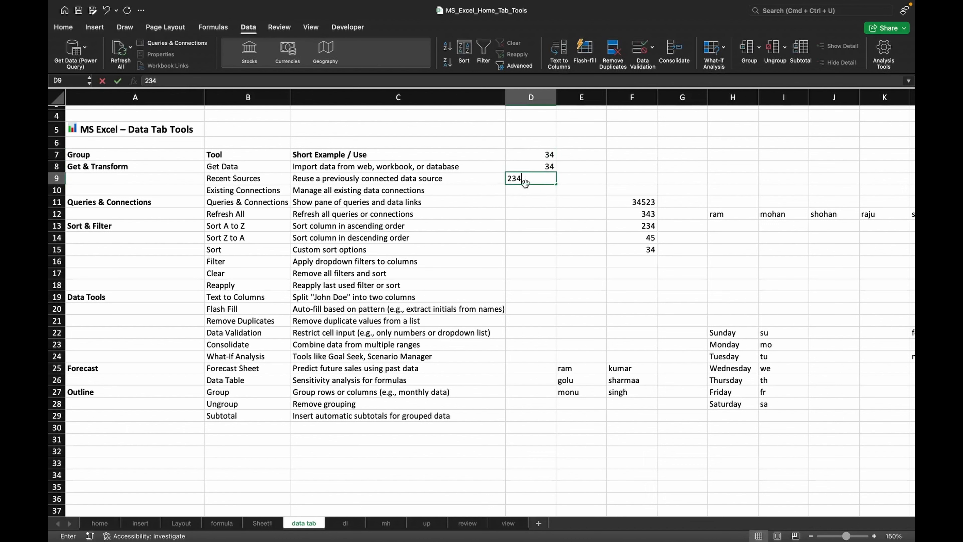
left_click(526, 188)
type("2344")
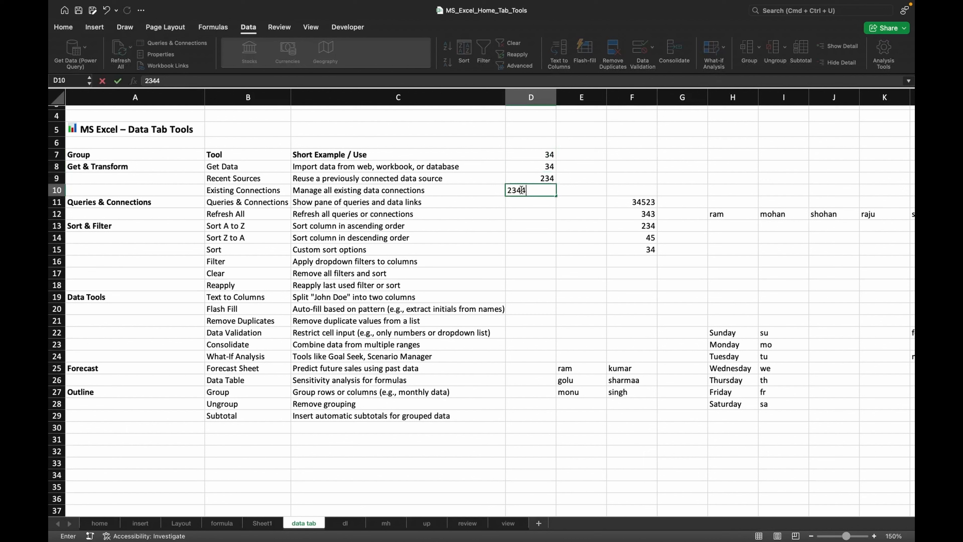
left_click(526, 205)
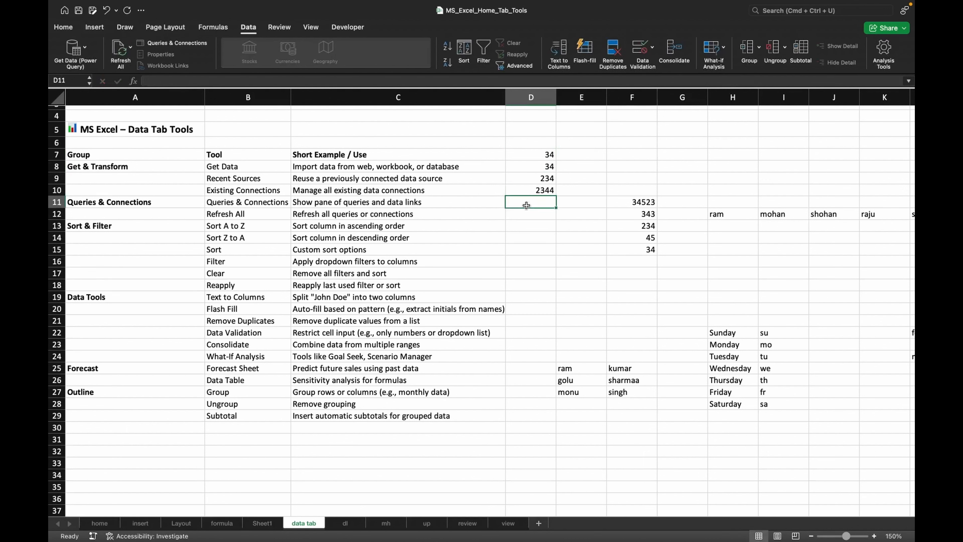
type("23423")
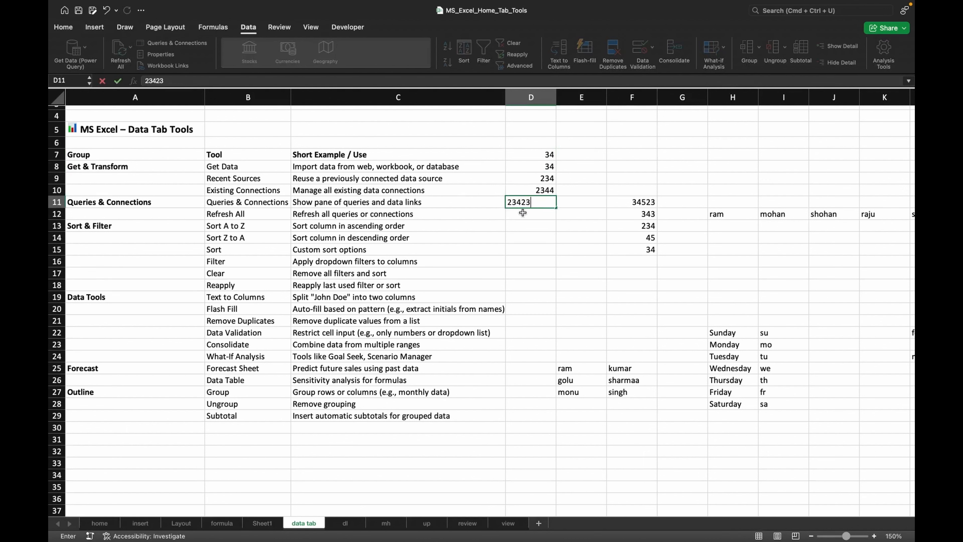
left_click(523, 213)
type("3454")
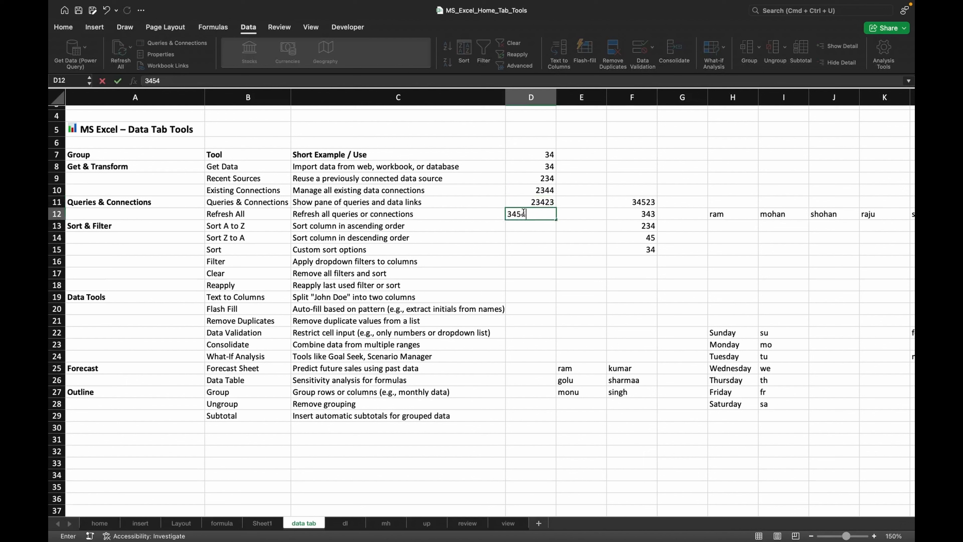
left_click(603, 224)
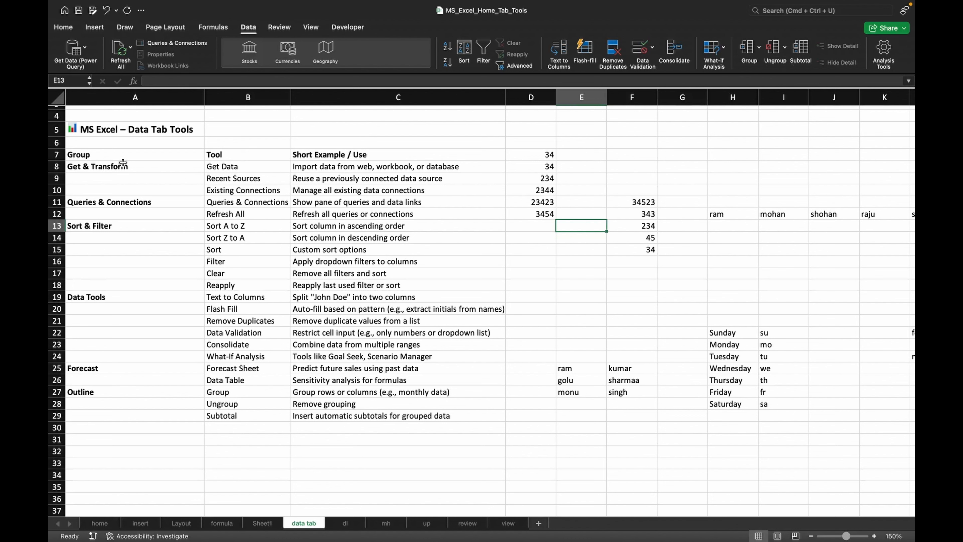
- Clear the value in cell D7
left_click(112, 166)
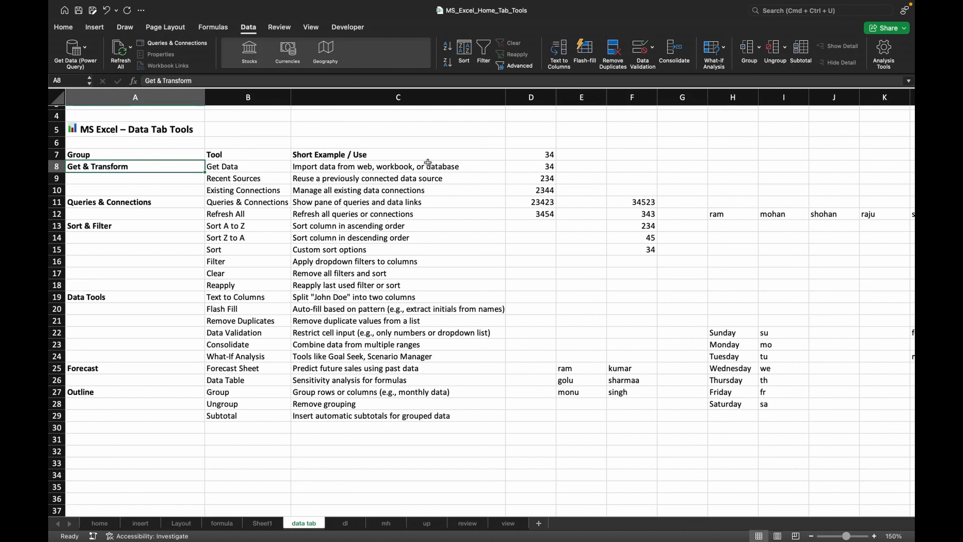
left_click(545, 153)
key("Delete")
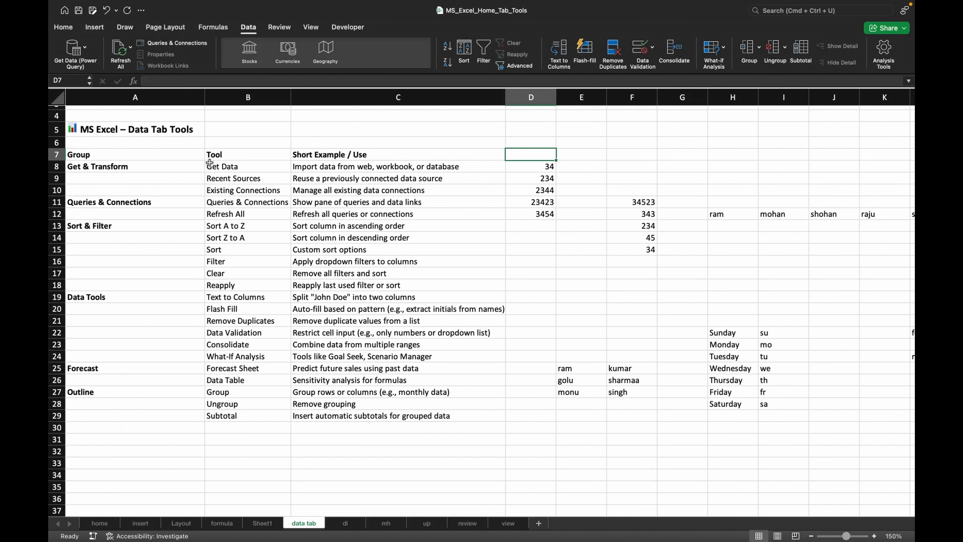
- Group rows 8 to 10 under Get & Transform
left_click(122, 166)
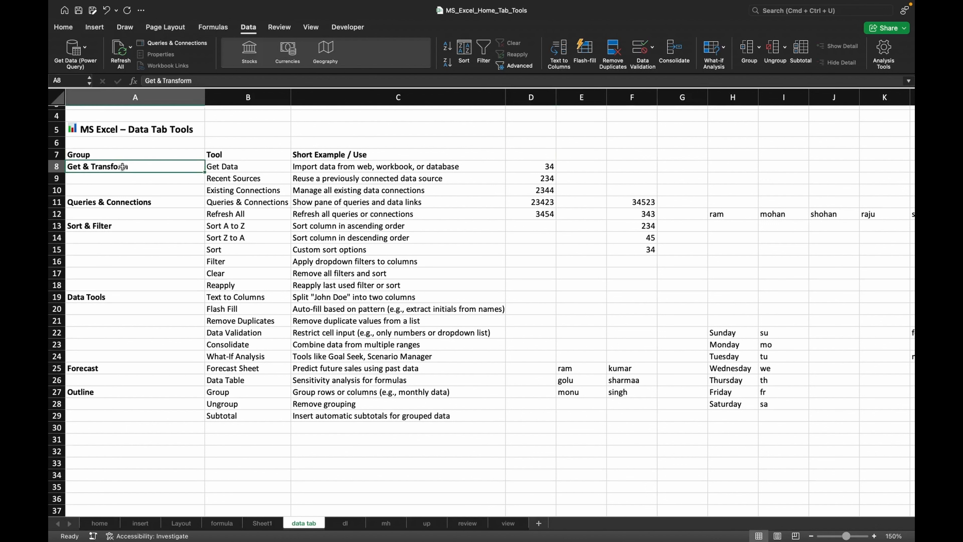
left_click_drag(122, 166, 162, 189)
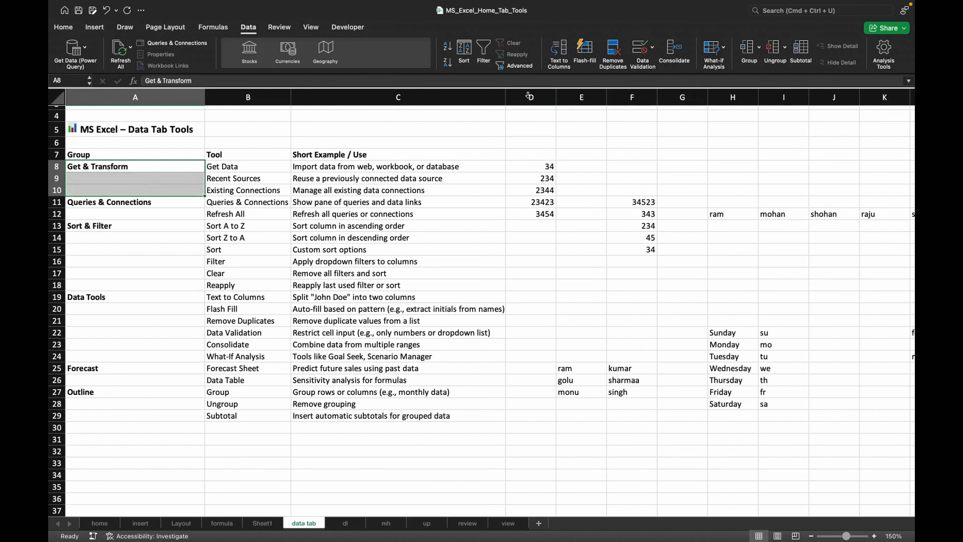
left_click(747, 48)
- Collapse the rows 8 to 10 group and expand it again
left_click(503, 175)
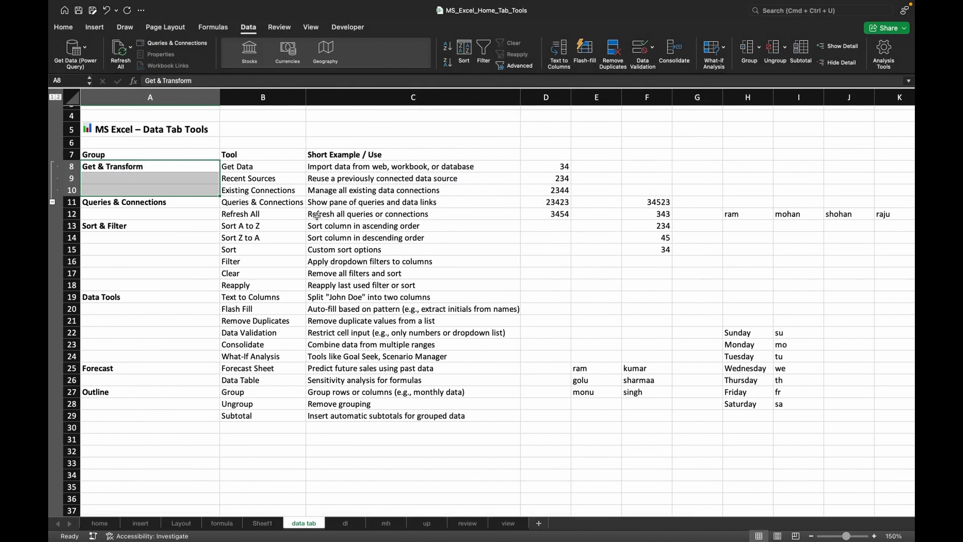
left_click(53, 202)
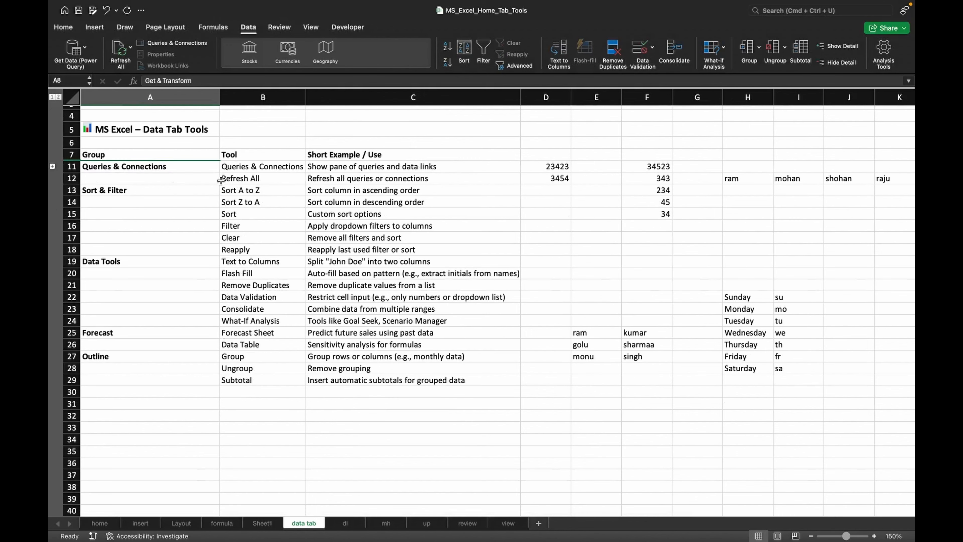
left_click(111, 176)
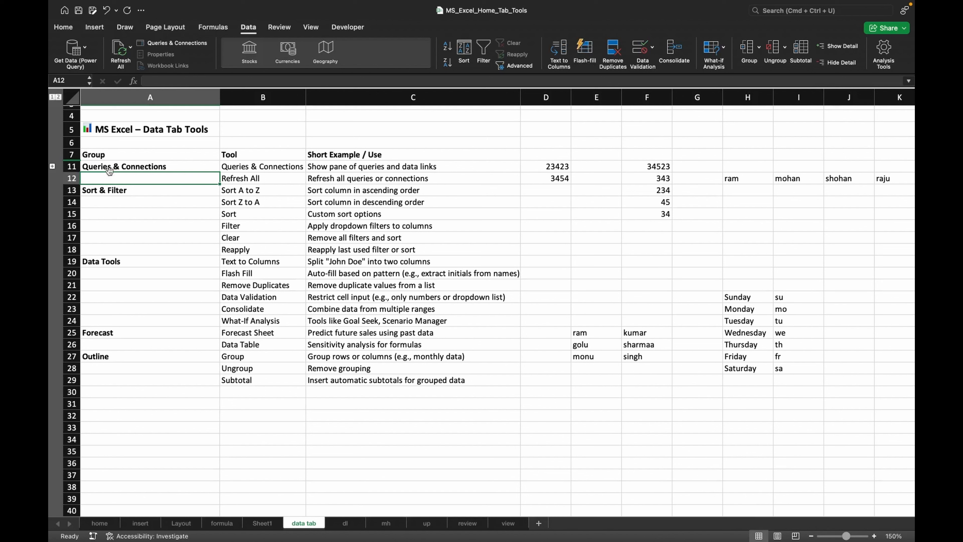
left_click(109, 164)
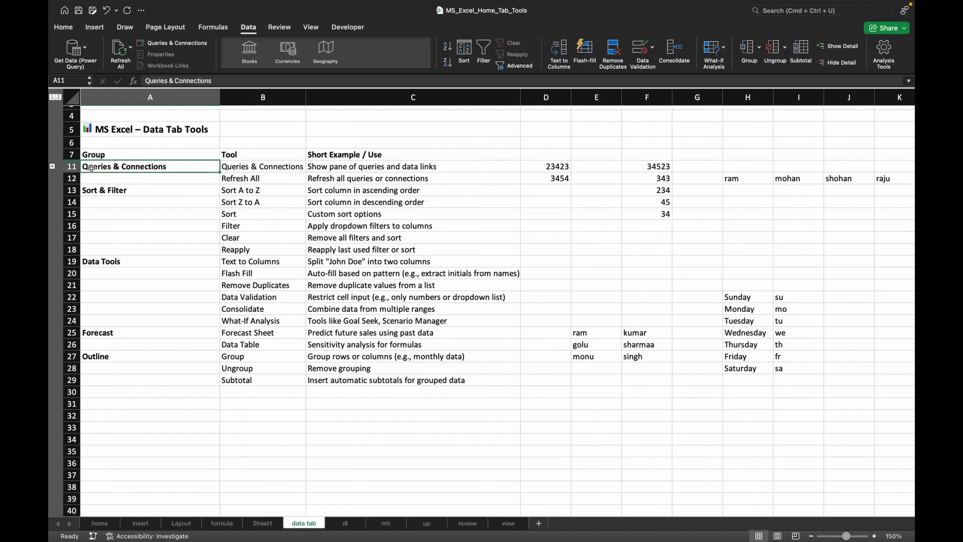
left_click(52, 166)
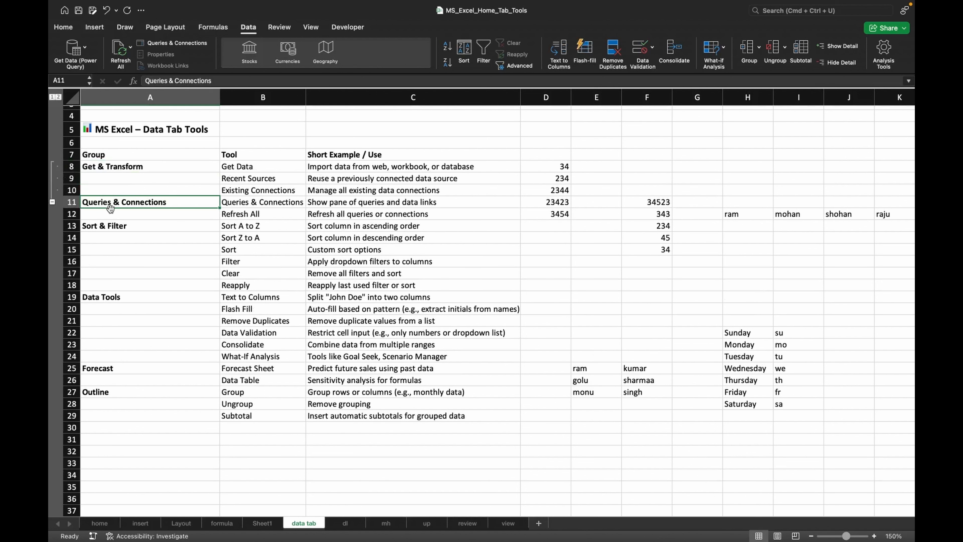
- Move the Queries & Connections label from A11 down to A12
left_click_drag(109, 208, 111, 211)
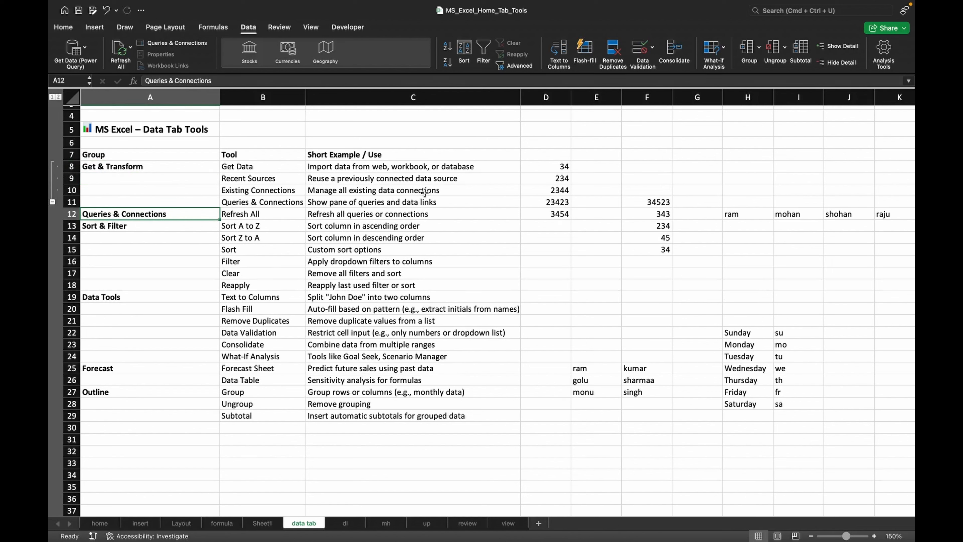
- Insert subtotals at each change in Group, summing Column F, using the first row as labels
left_click(573, 191)
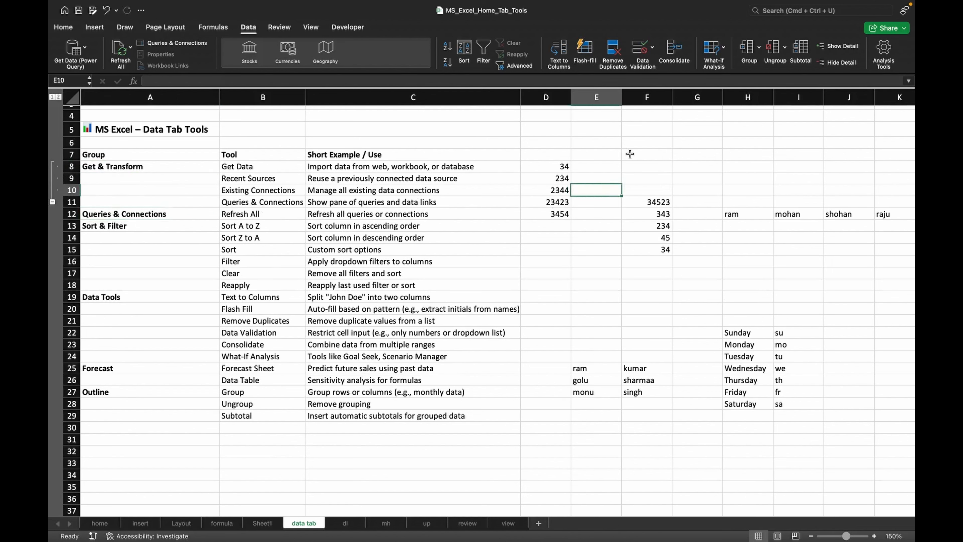
left_click(800, 49)
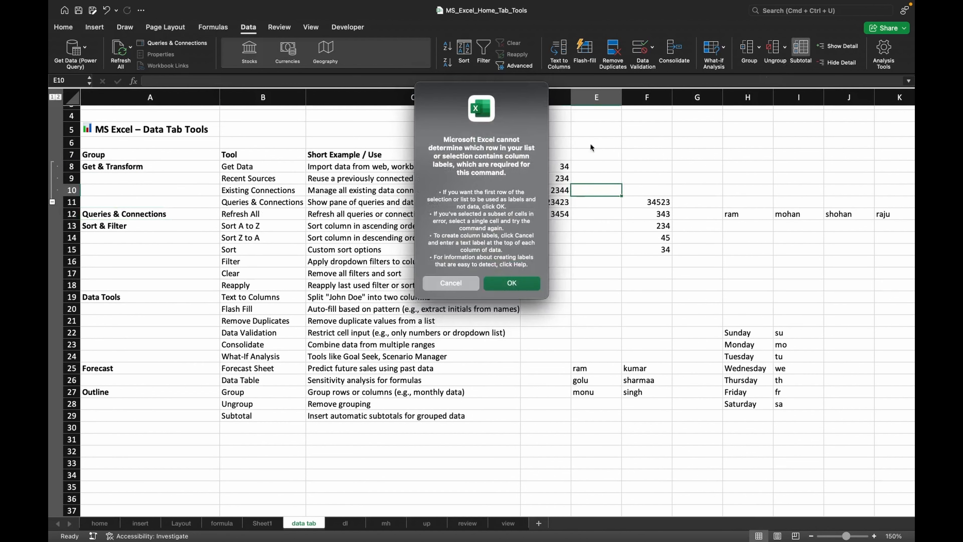
left_click(511, 283)
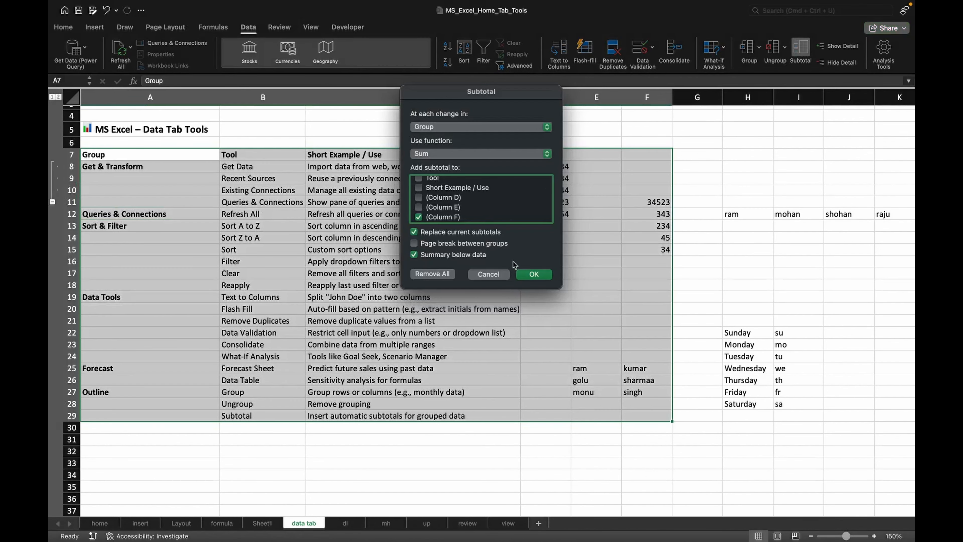
scroll(466, 197, "up", 2)
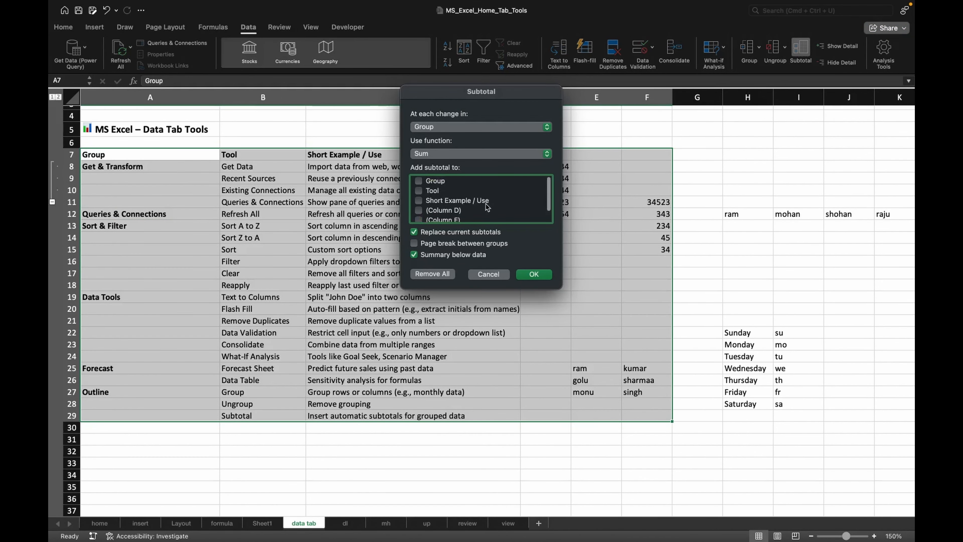
scroll(487, 207, "down", 2)
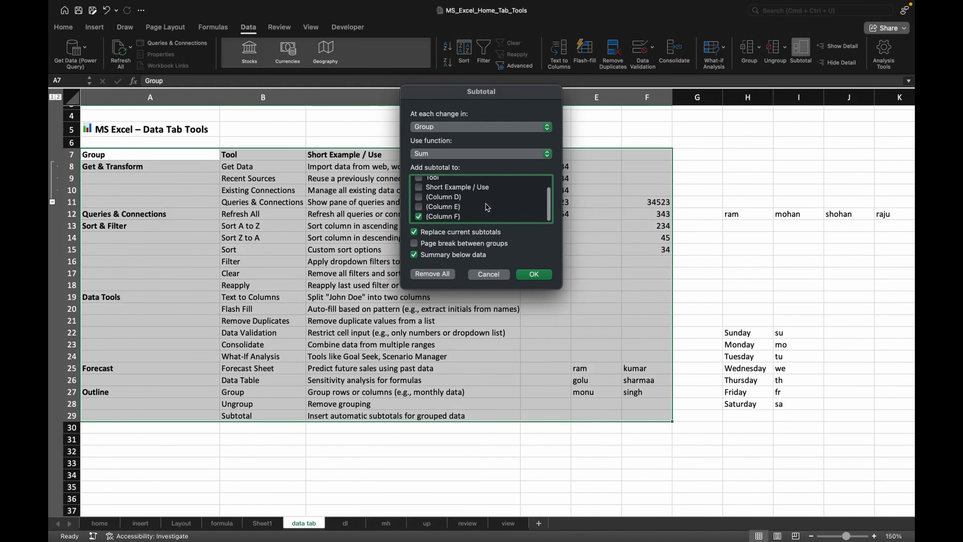
left_click(534, 274)
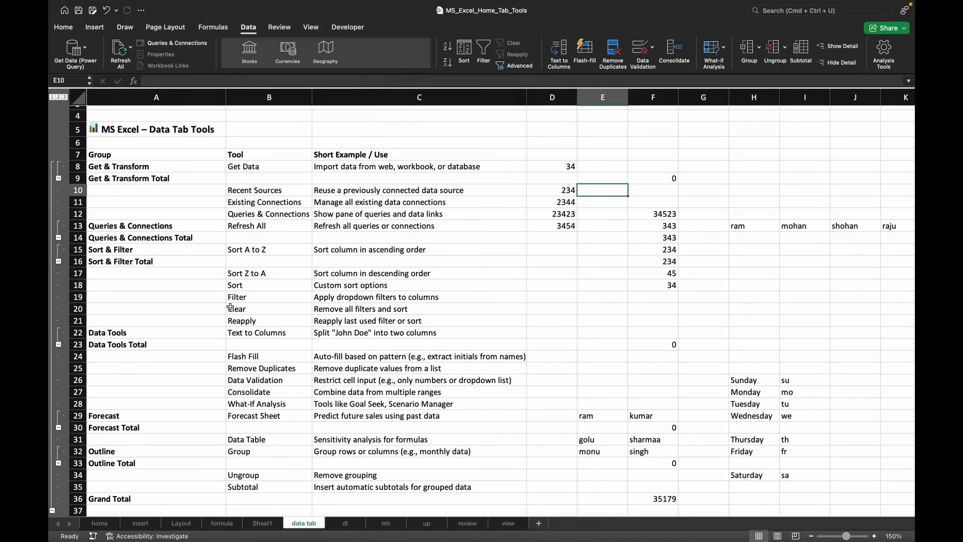
- Collapse the Data Tools and Forecast subtotal groups, then collapse and re-expand the whole outline
scroll(227, 310, "down", 3)
scroll(228, 310, "down", 1)
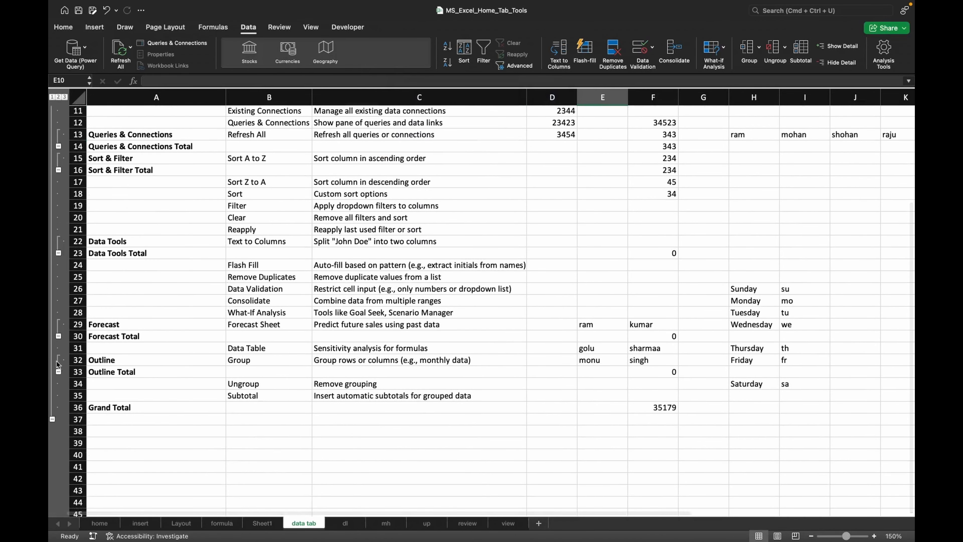
left_click(59, 253)
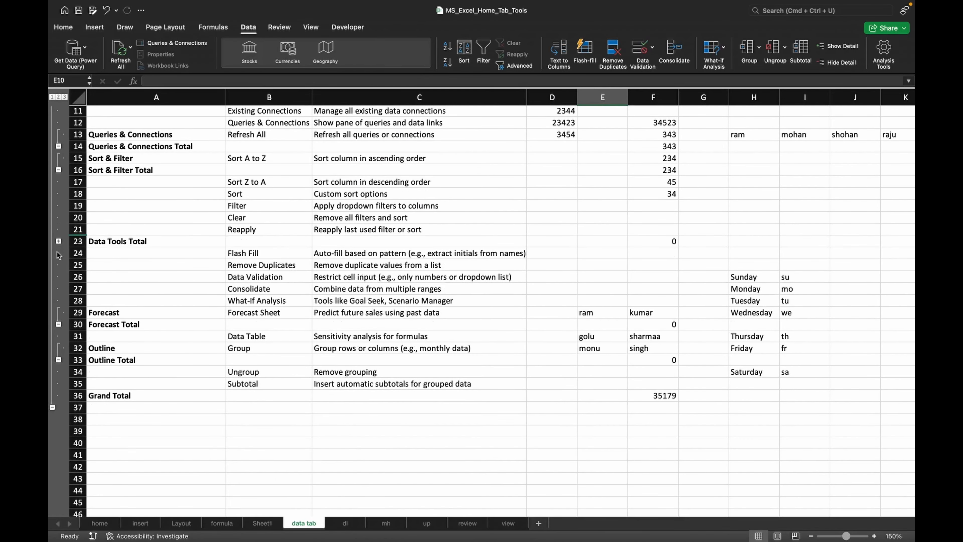
left_click(59, 324)
left_click(53, 396)
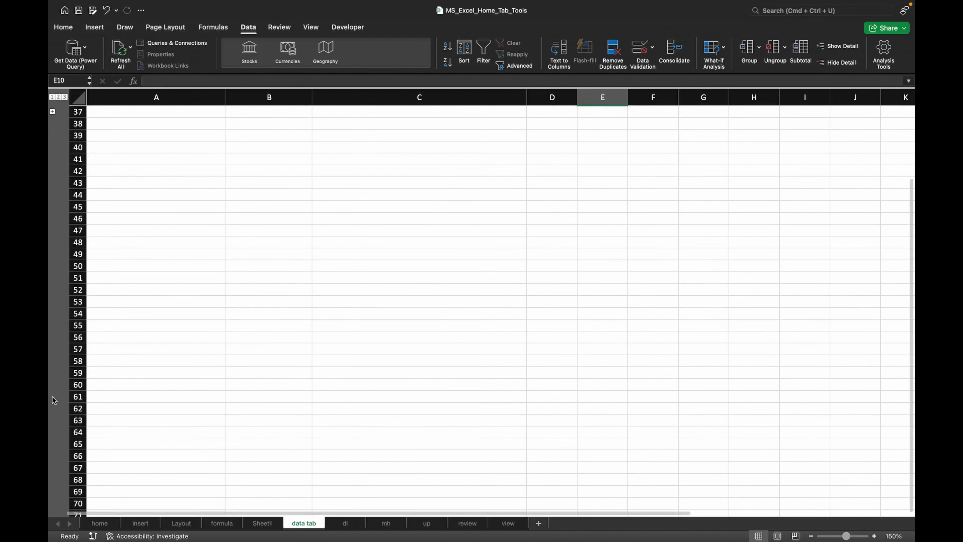
scroll(194, 285, "up", 3)
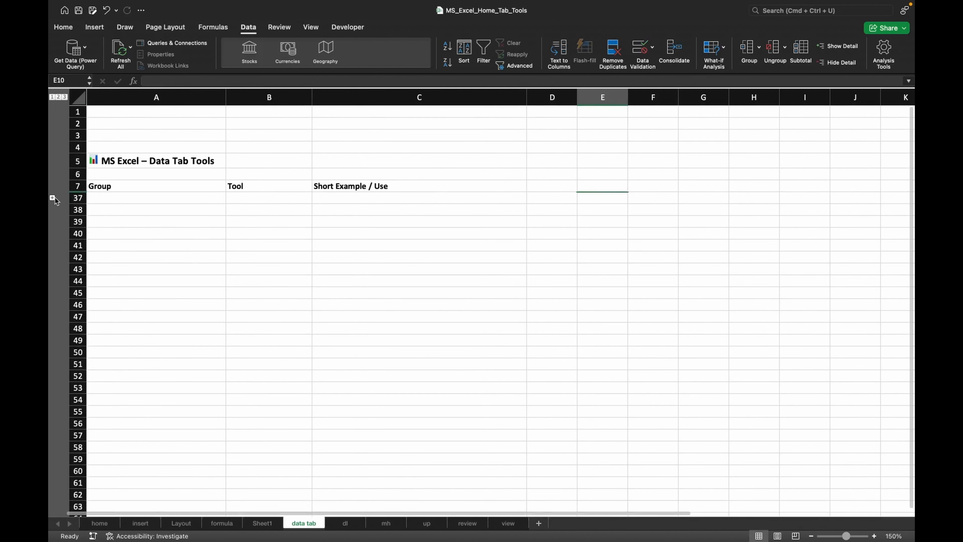
left_click(53, 198)
- Collapse the Get & Transform, Queries & Connections and Sort & Filter subtotal groups
scroll(169, 302, "down", 1)
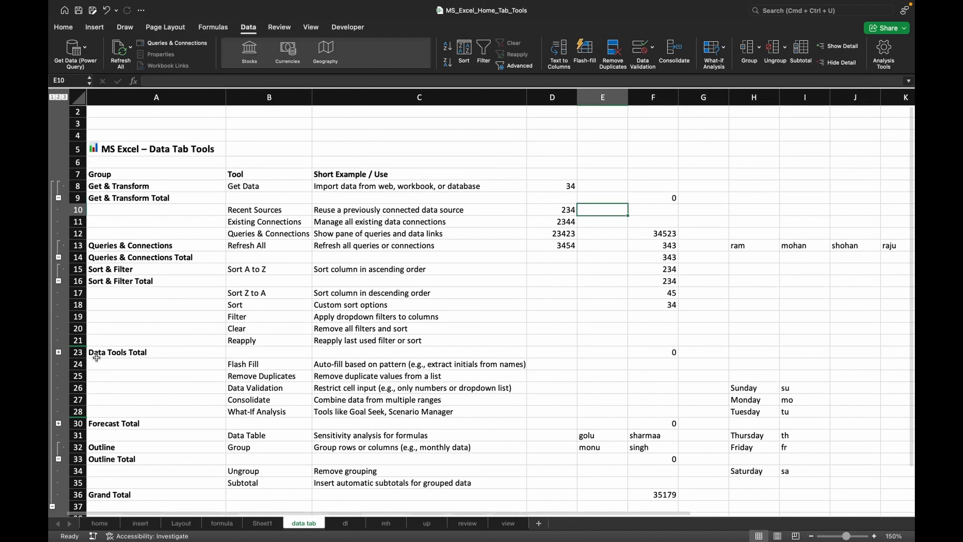
scroll(343, 281, "up", 1)
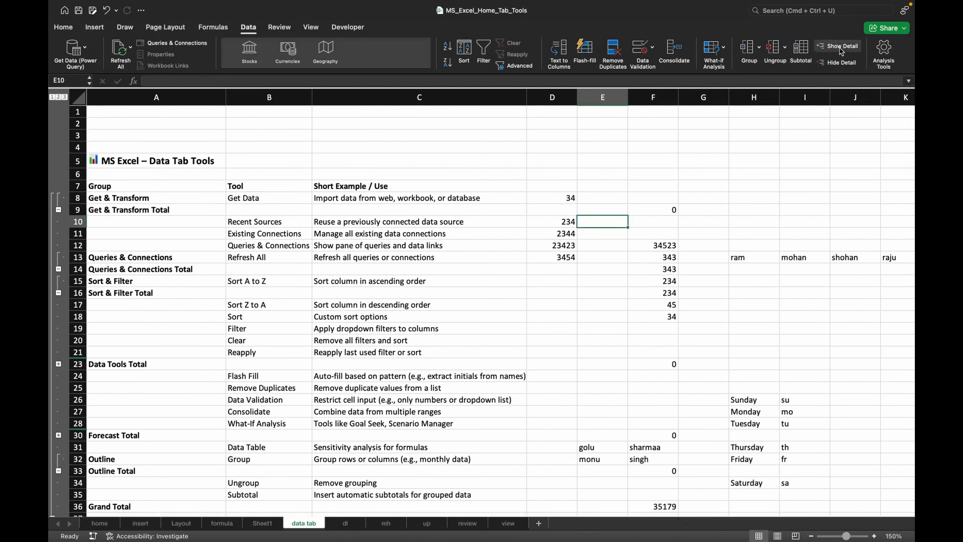
left_click(58, 210)
left_click(58, 257)
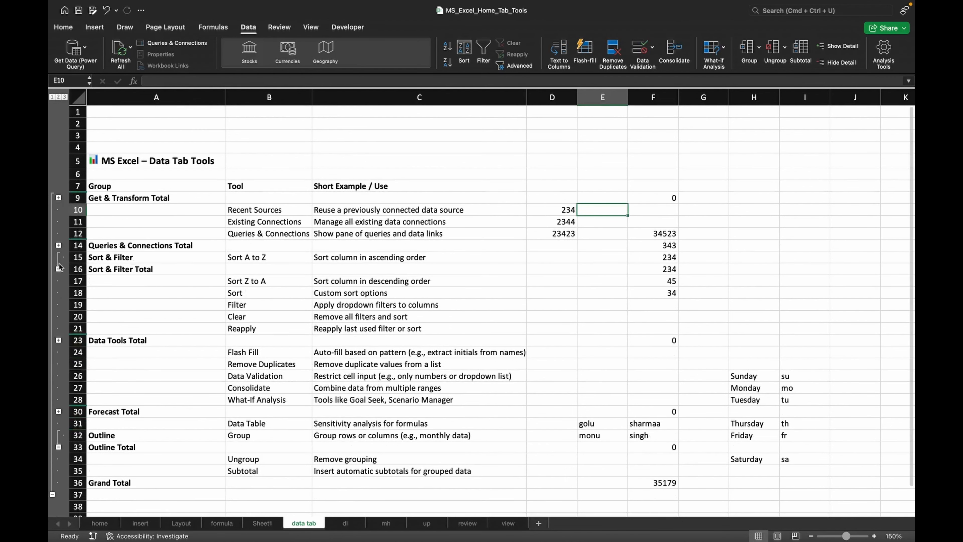
left_click(58, 269)
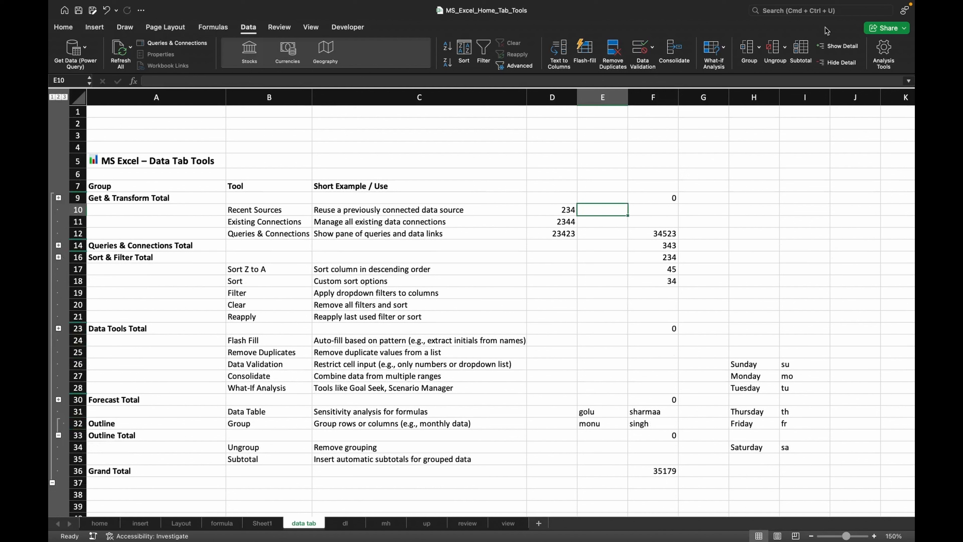
- Hide the outline detail, show it again, then hide it once more
left_click(838, 64)
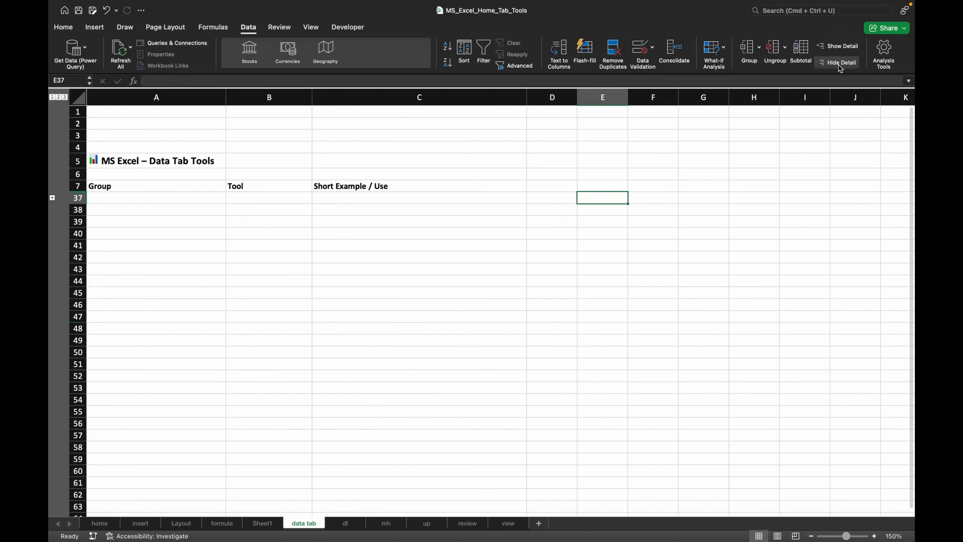
left_click(835, 51)
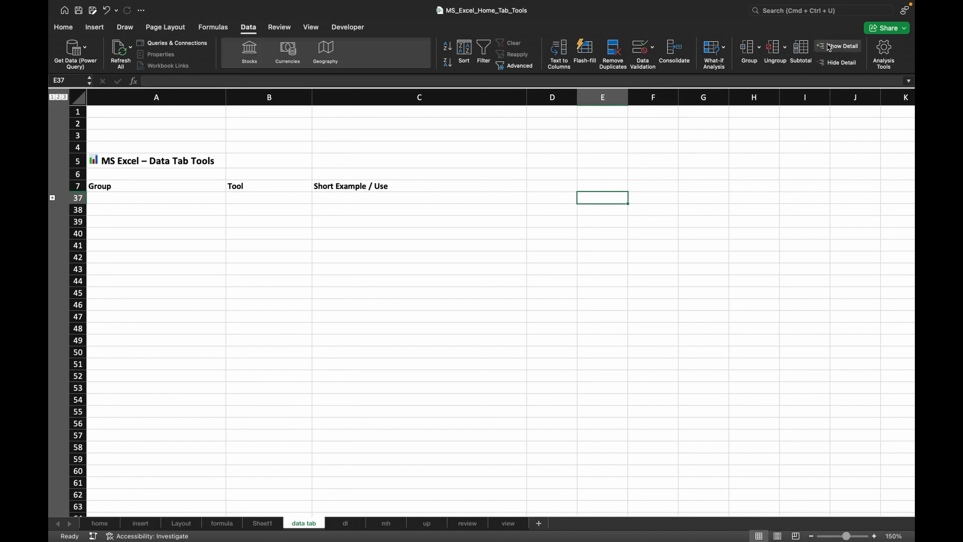
left_click(822, 65)
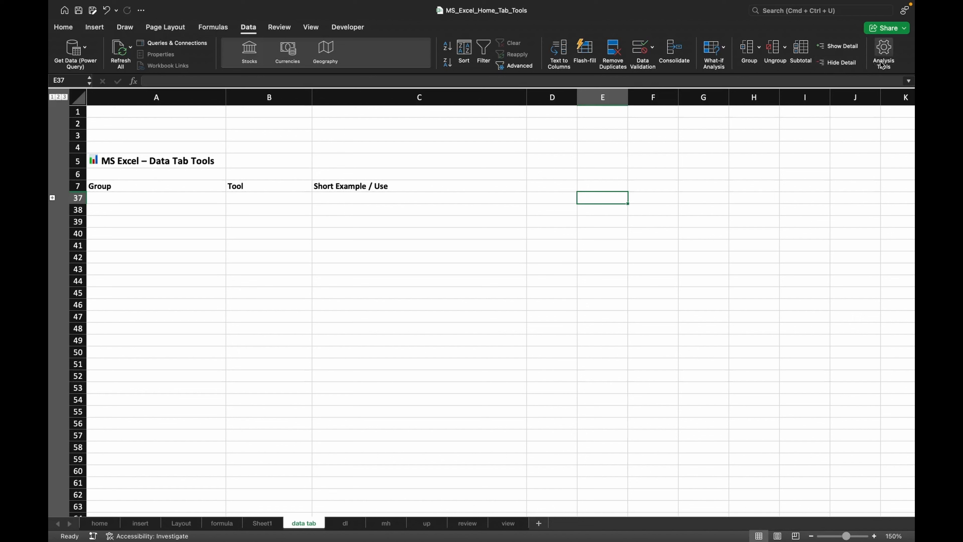
- Open the Analysis Tools add-ins dialog and close it without enabling any add-in
left_click(884, 51)
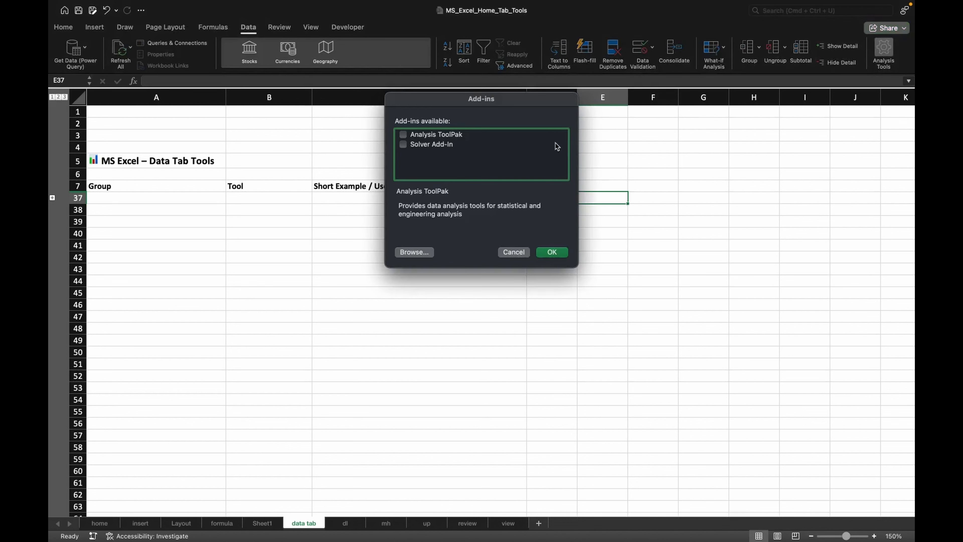
left_click(553, 254)
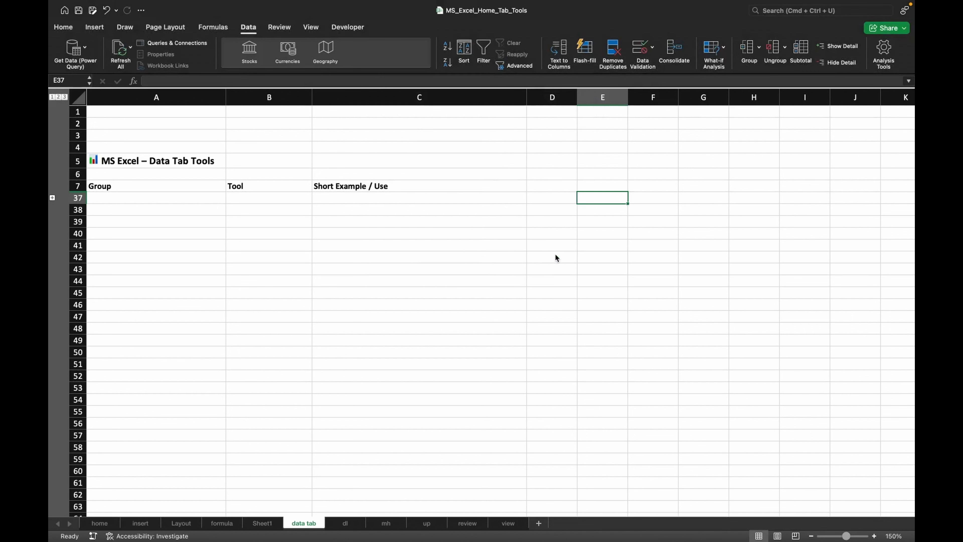